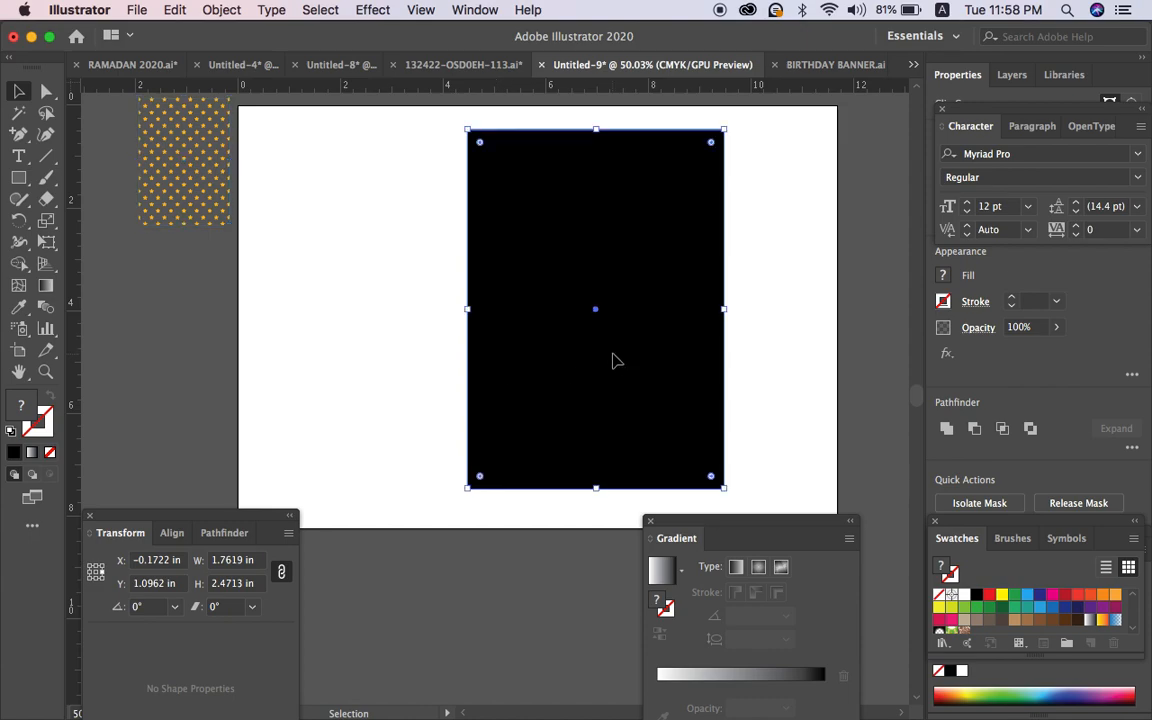
Recolour the large rectangle dark maroon with C 0, M 100, Y 58 and K 72.
{"action": "left_click", "coordinate": [1038, 597]}
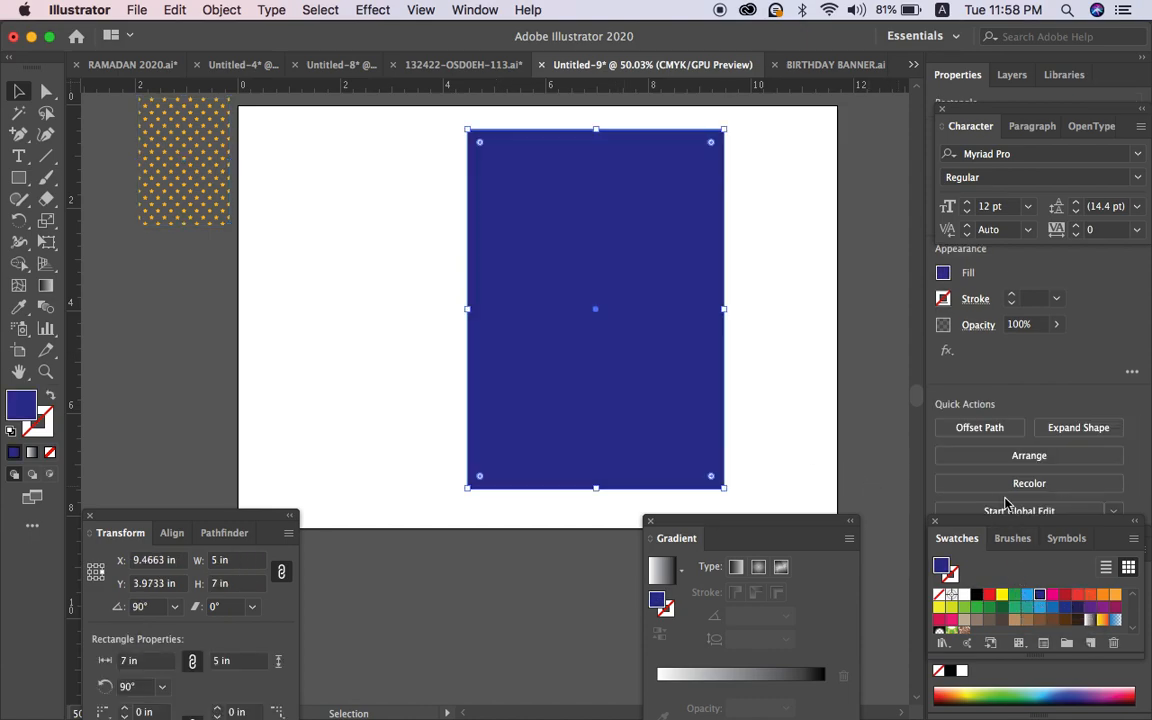
{"action": "left_click", "coordinate": [476, 9]}
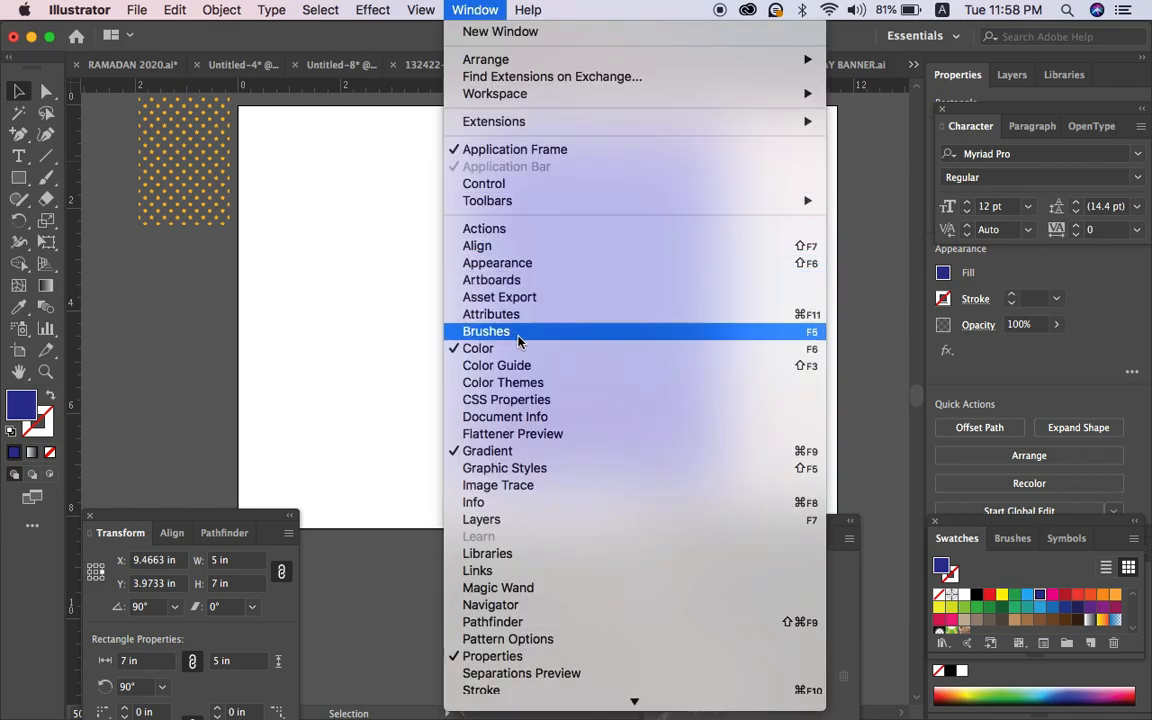
{"action": "left_click", "coordinate": [303, 347]}
{"action": "left_click_drag", "start_coordinate": [1091, 603], "coordinate": [1050, 630]}
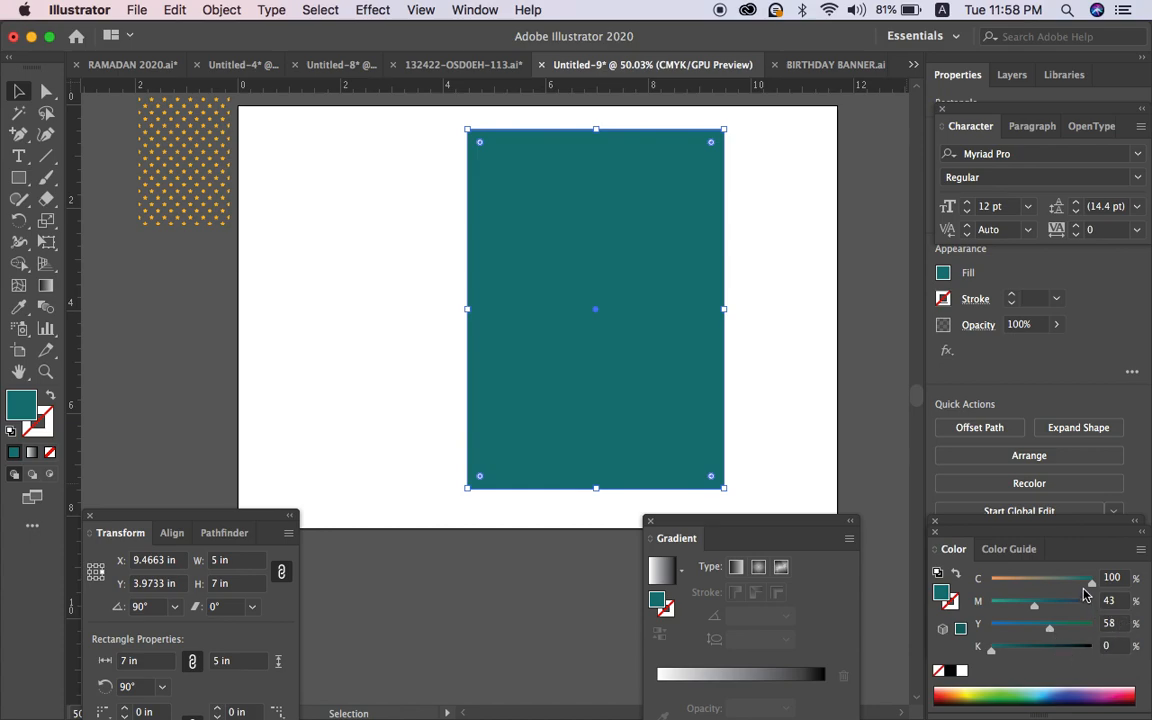
{"action": "left_click_drag", "start_coordinate": [1091, 583], "coordinate": [908, 588]}
{"action": "left_click_drag", "start_coordinate": [1035, 605], "coordinate": [1139, 601]}
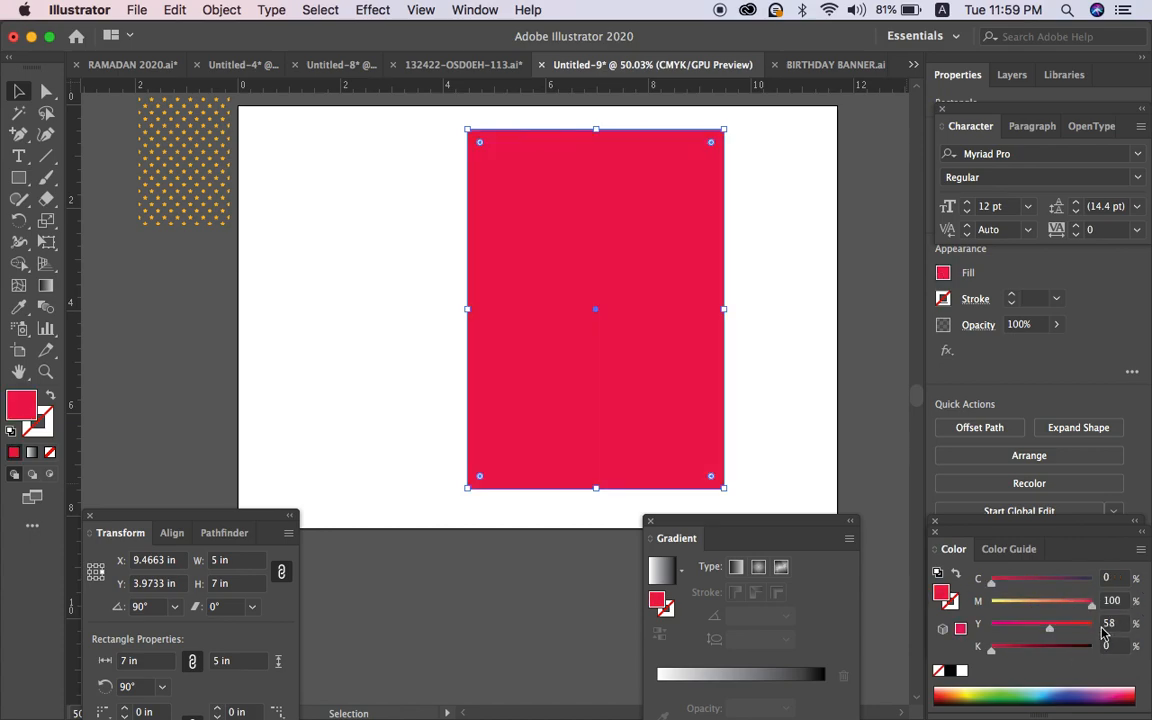
{"action": "left_click", "coordinate": [1064, 647]}
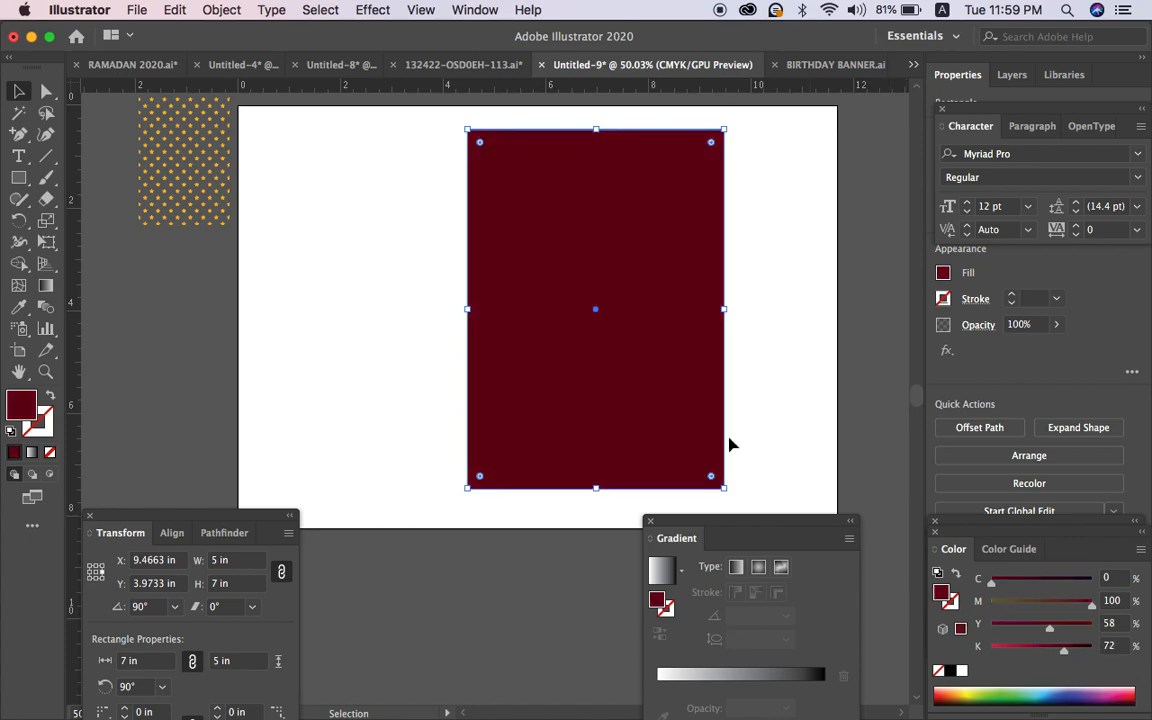
Enlarge the gold star pattern over the maroon rectangle, stretching it to 5 in wide by 7 in high.
{"action": "left_click_drag", "start_coordinate": [231, 211], "coordinate": [733, 491]}
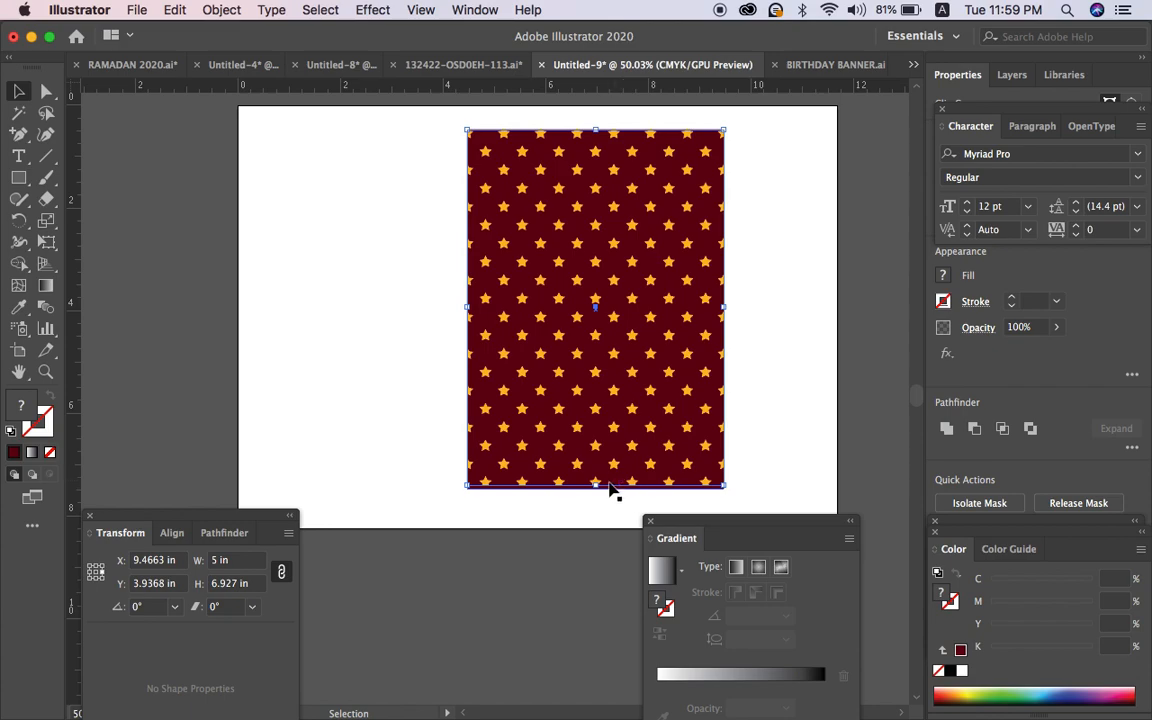
{"action": "left_click_drag", "start_coordinate": [596, 484], "coordinate": [596, 489]}
{"action": "left_click", "coordinate": [590, 516]}
Try deleting the maroon rectangle behind the stars, and undo the deletion.
{"action": "left_click", "coordinate": [625, 390], "text": "super"}
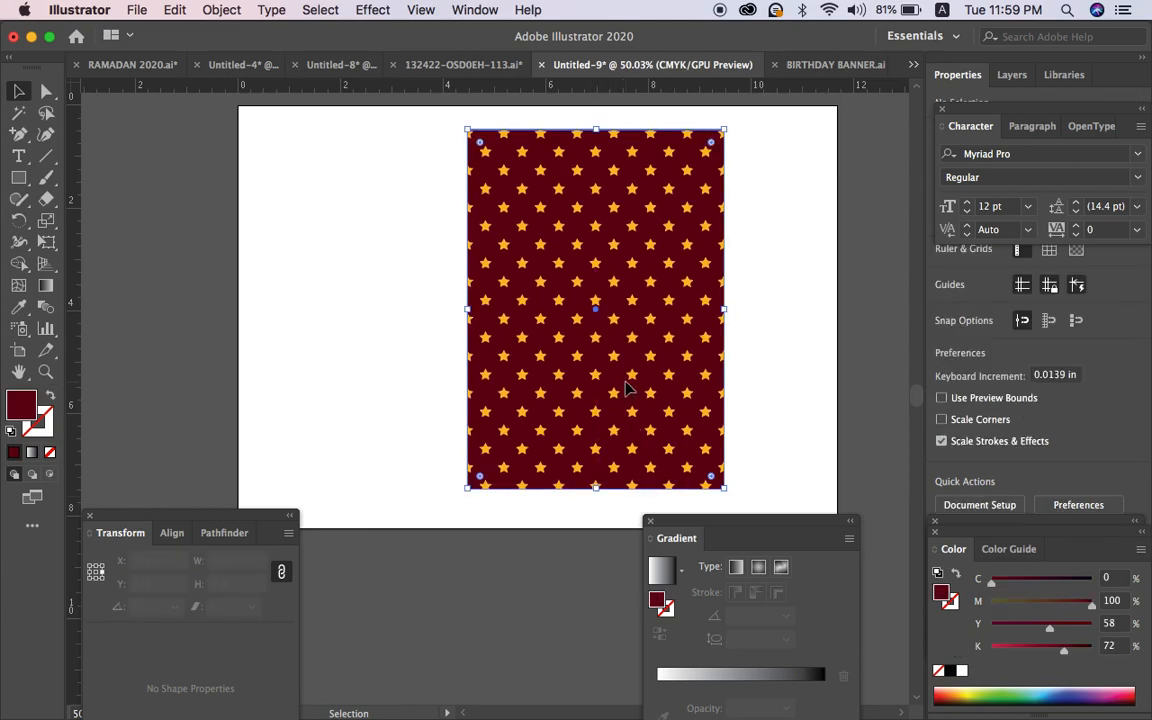
{"action": "key", "text": "BackSpace"}
{"action": "left_click", "coordinate": [628, 387]}
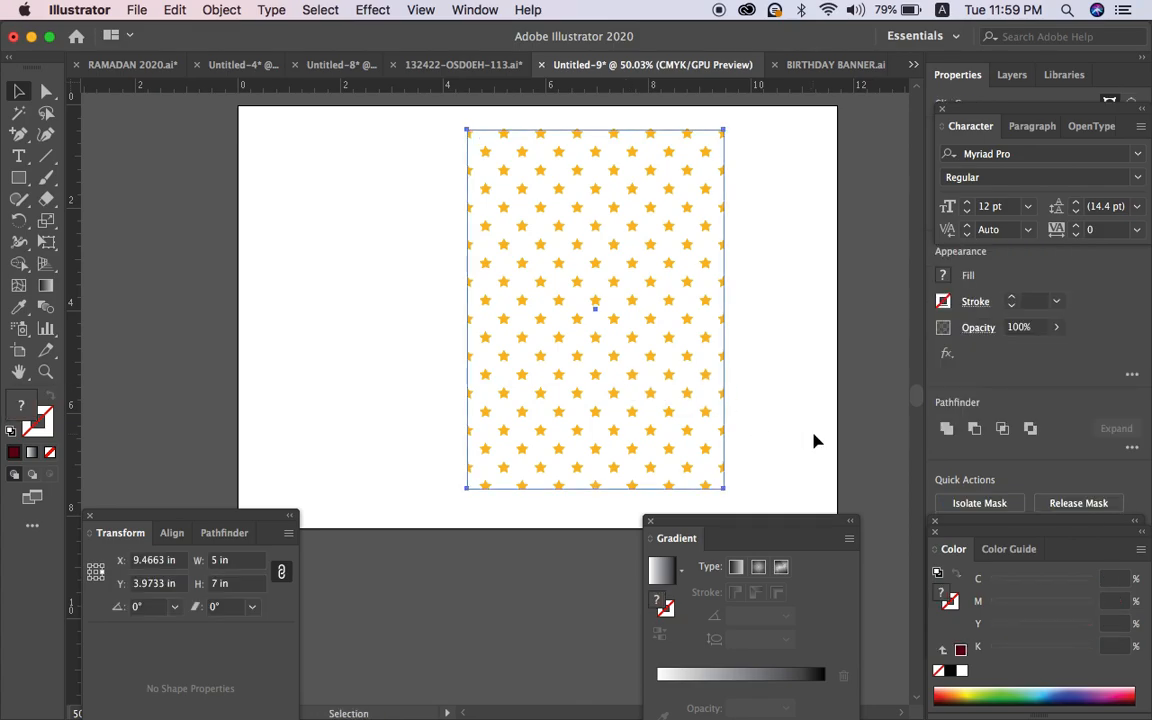
{"action": "key", "text": "super+z"}
Try a green fill of C 100, M 11, Y 100 and K 31 on the rectangle behind the stars.
{"action": "left_click", "coordinate": [1022, 648]}
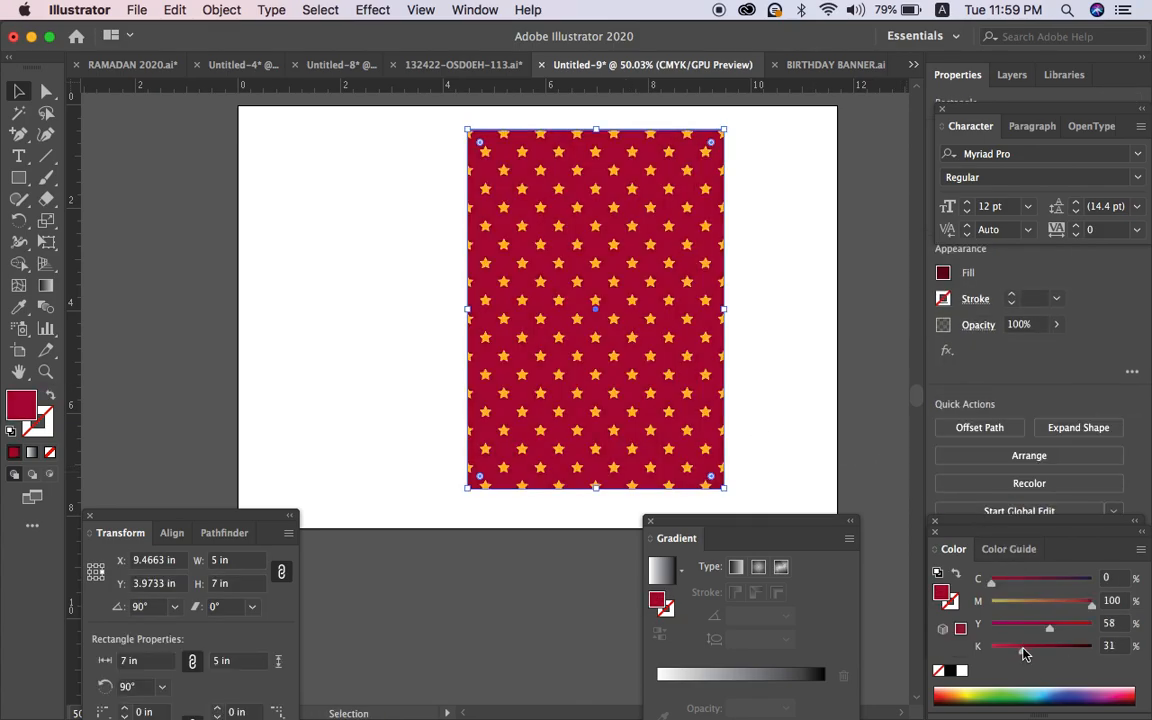
{"action": "left_click_drag", "start_coordinate": [1050, 626], "coordinate": [938, 607]}
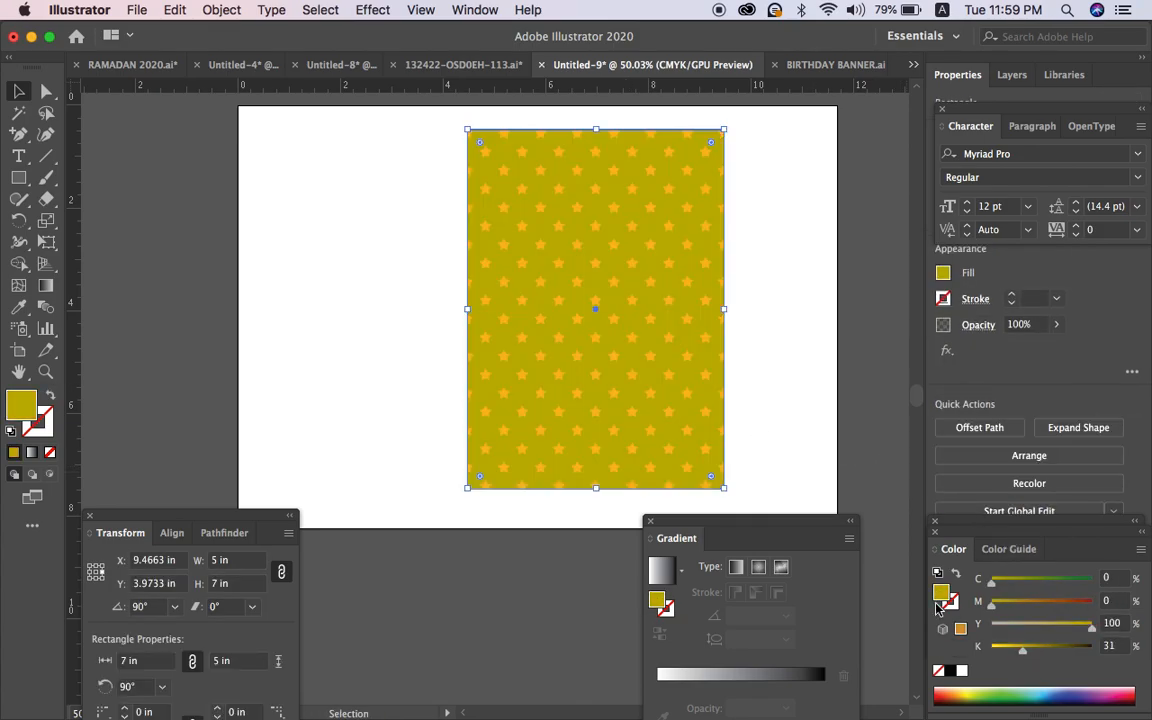
{"action": "left_click_drag", "start_coordinate": [1016, 584], "coordinate": [1115, 587]}
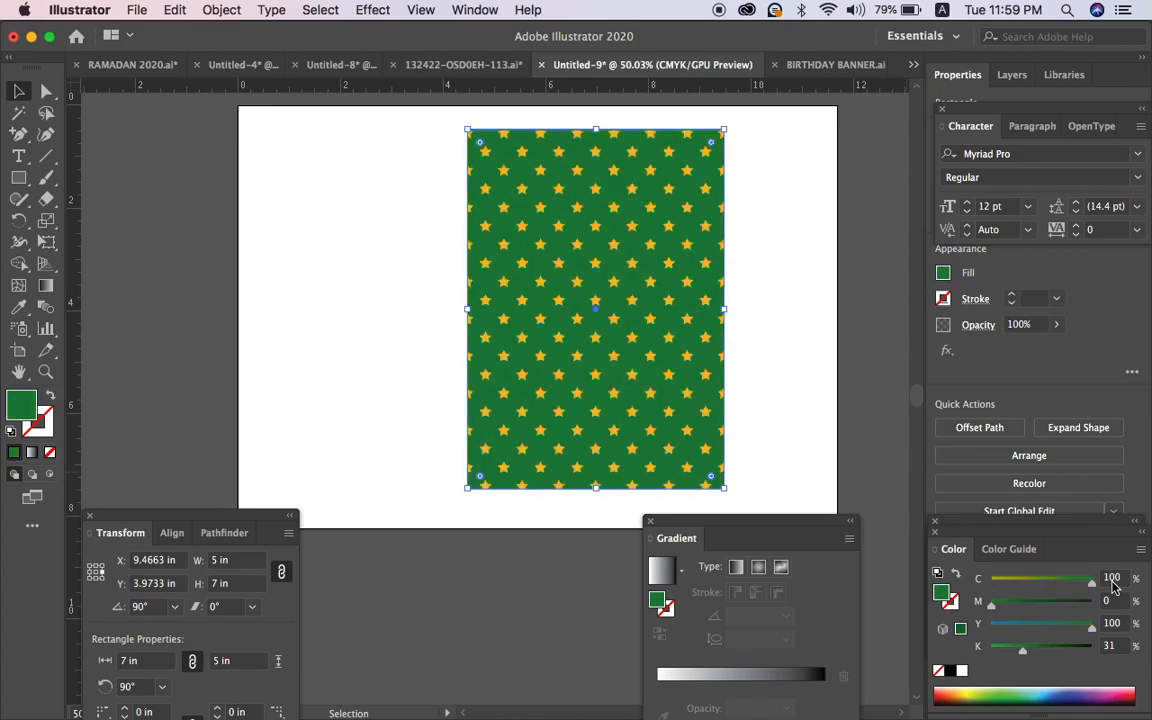
{"action": "left_click", "coordinate": [1057, 605]}
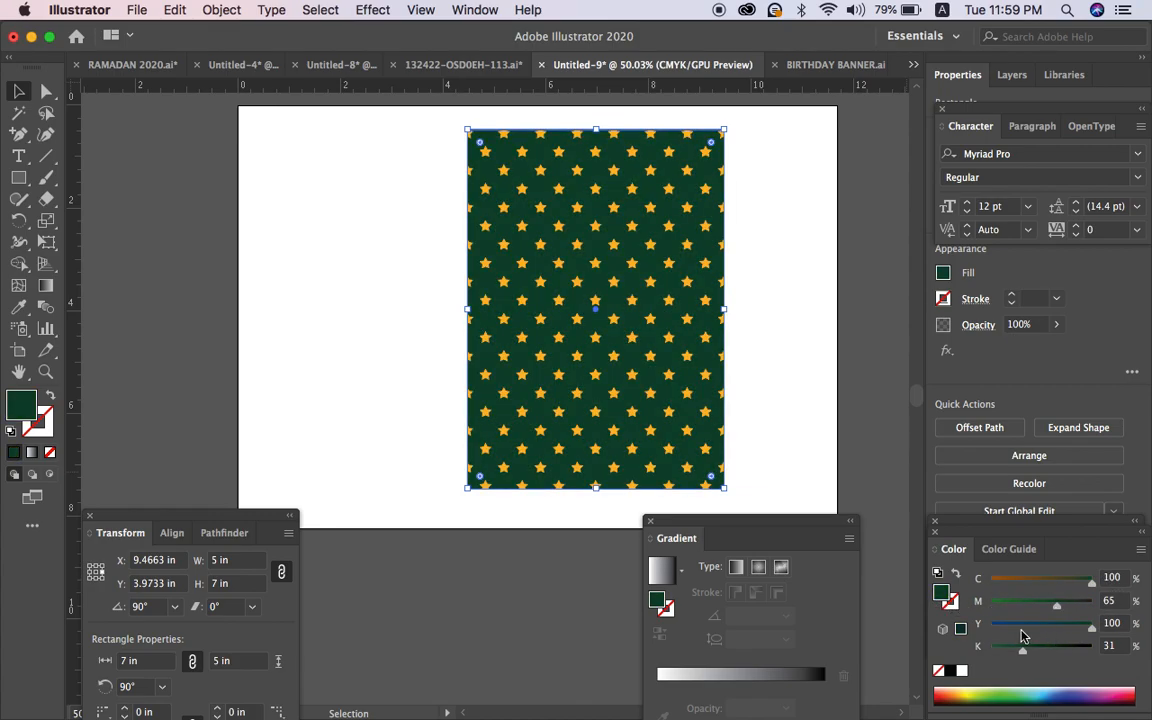
{"action": "left_click_drag", "start_coordinate": [1050, 605], "coordinate": [1002, 605]}
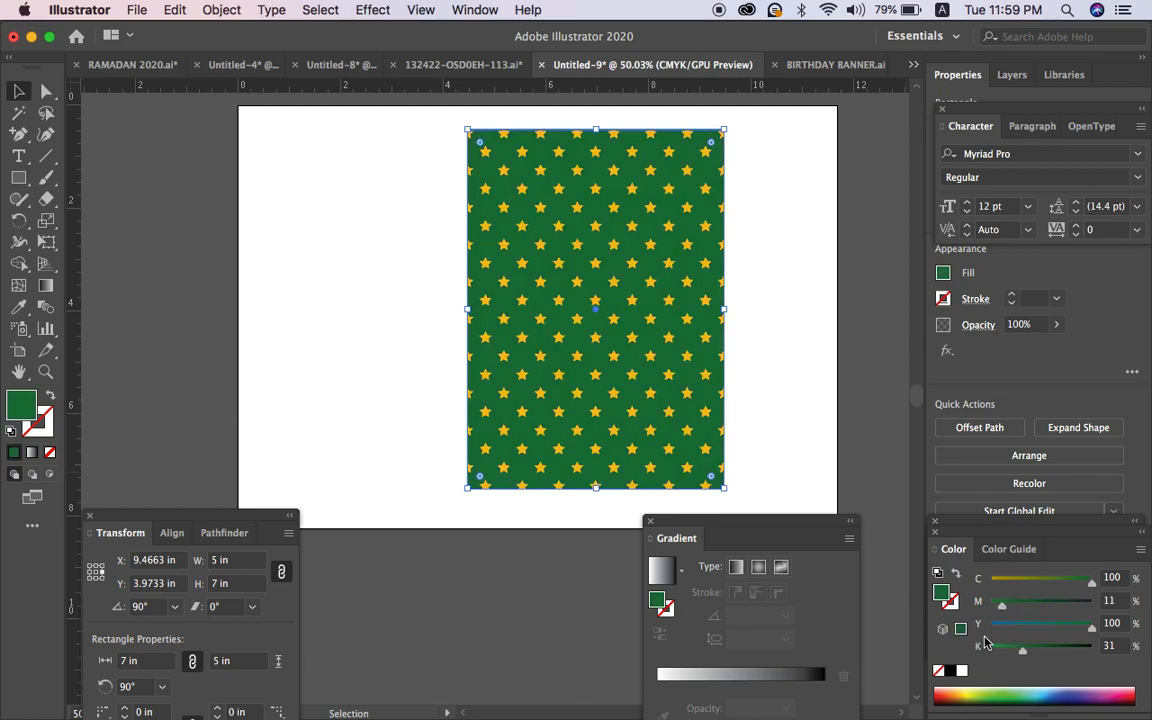
Recolour the rectangle behind the stars orange with C 0, M 62, Y 100 and K 0, and deselect it.
{"action": "left_click", "coordinate": [953, 671]}
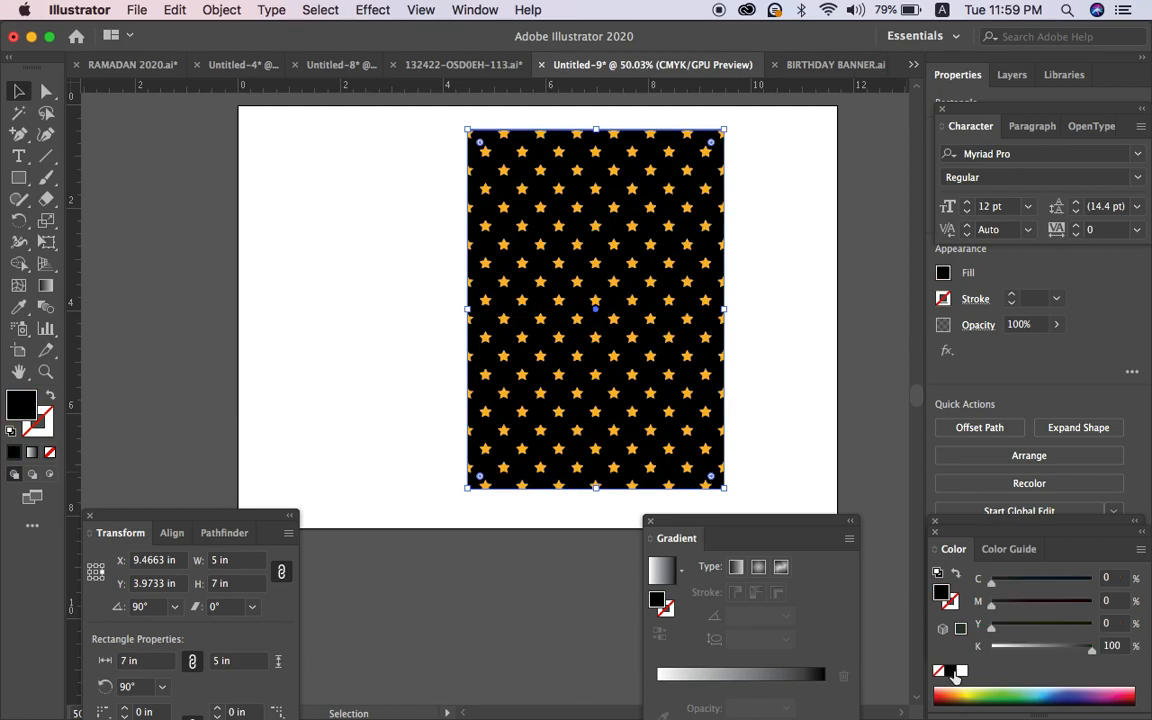
{"action": "left_click", "coordinate": [1022, 650]}
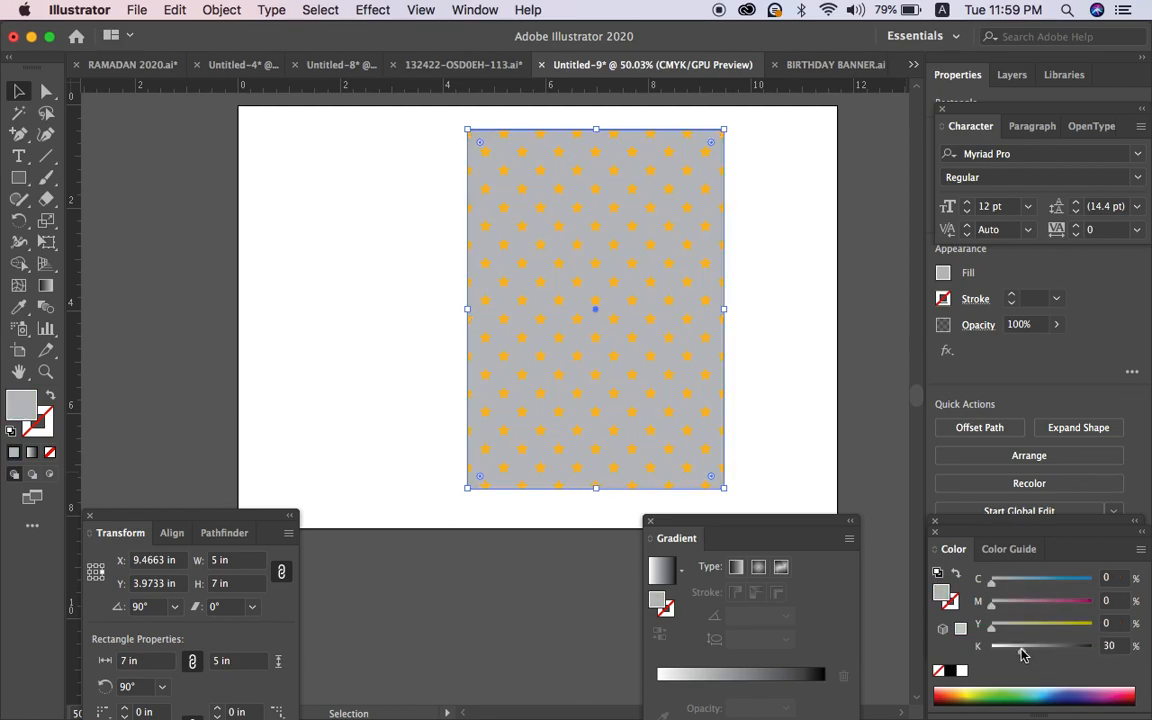
{"action": "left_click_drag", "start_coordinate": [1022, 650], "coordinate": [928, 645]}
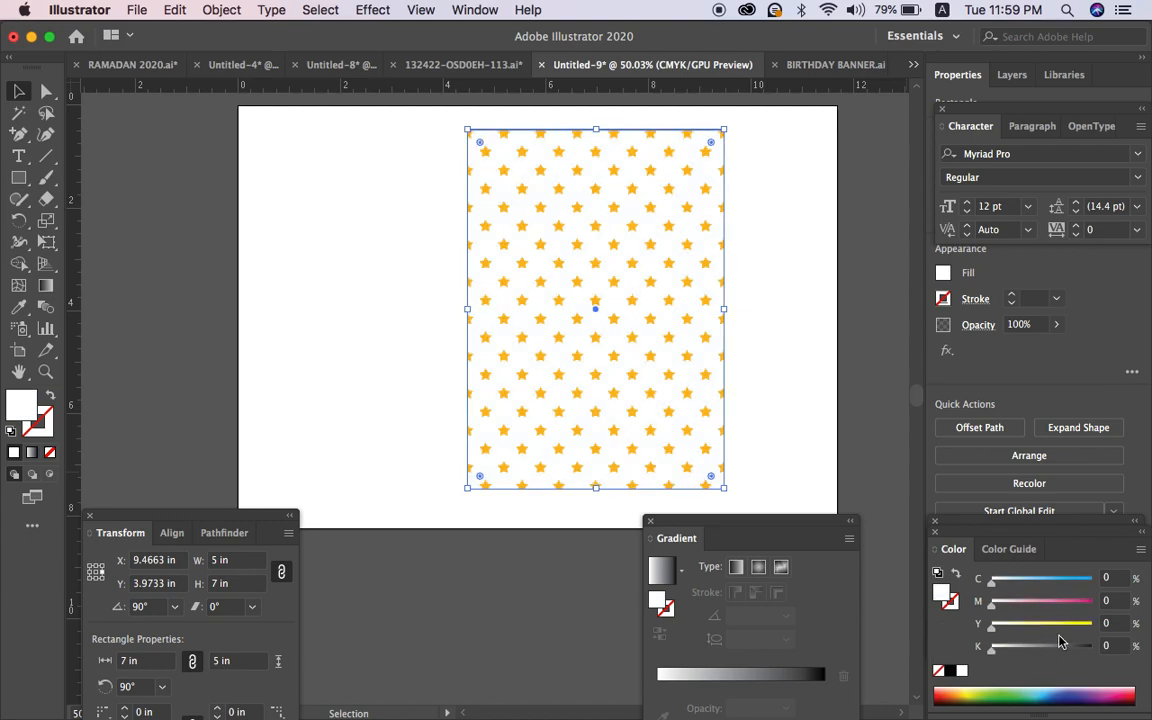
{"action": "left_click", "coordinate": [1090, 623]}
{"action": "left_click", "coordinate": [1054, 601]}
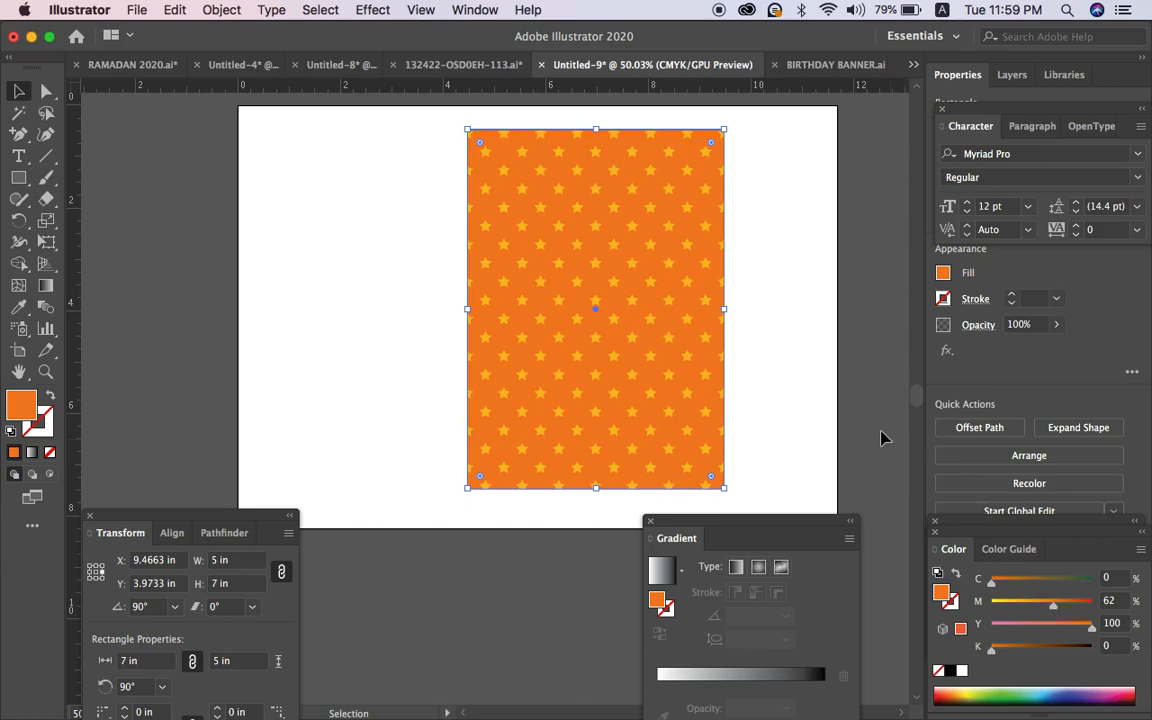
{"action": "left_click", "coordinate": [810, 381]}
Examine the orange star-patterned background with the panels hidden, and bring the panels back.
{"action": "key", "text": "Tab"}
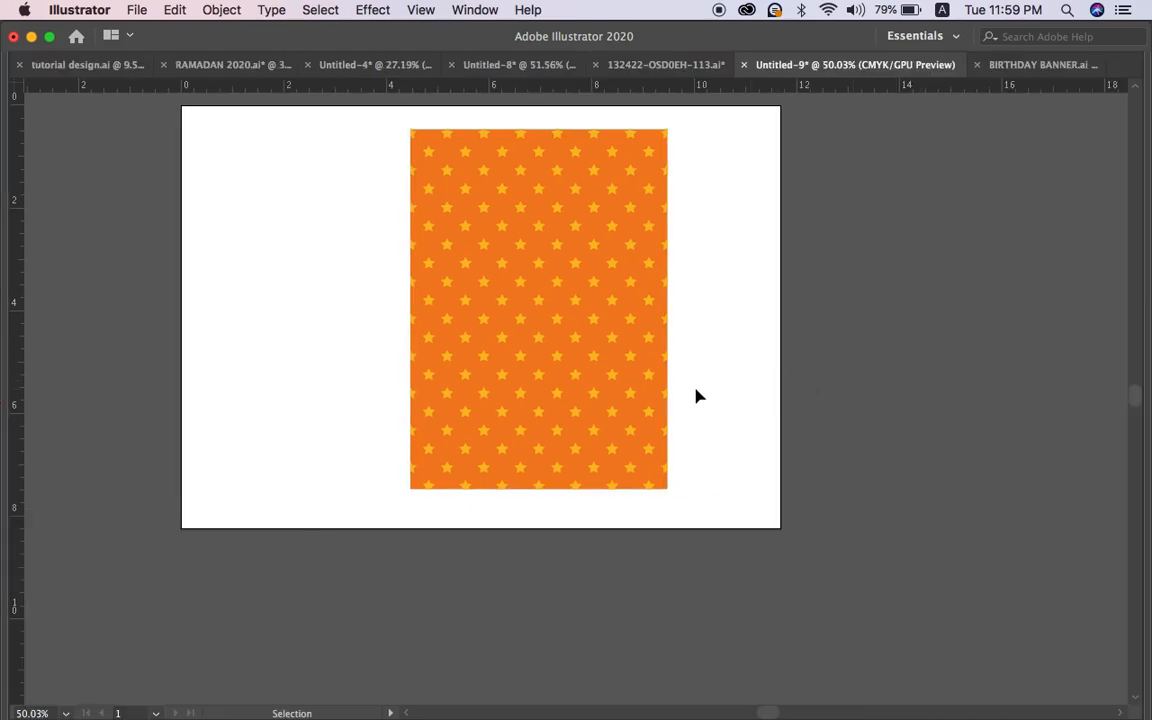
{"action": "scroll", "coordinate": [596, 447], "scroll_direction": "down", "scroll_amount": 5}
{"action": "scroll", "coordinate": [596, 447], "scroll_direction": "left", "scroll_amount": 4}
{"action": "scroll", "coordinate": [528, 350], "scroll_direction": "up", "scroll_amount": 4}
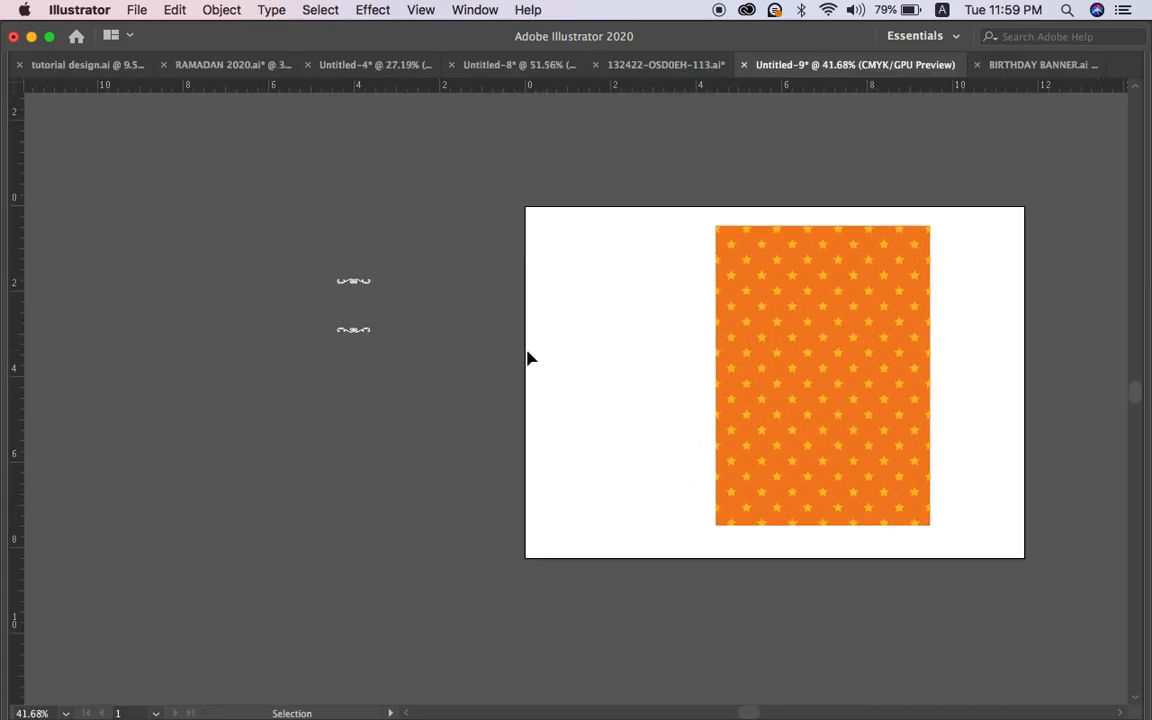
{"action": "scroll", "coordinate": [528, 351], "scroll_direction": "right", "scroll_amount": 4}
{"action": "scroll", "coordinate": [528, 357], "scroll_direction": "up", "scroll_amount": 3}
{"action": "scroll", "coordinate": [470, 330], "scroll_direction": "right", "scroll_amount": 3}
{"action": "right_click", "coordinate": [411, 302]}
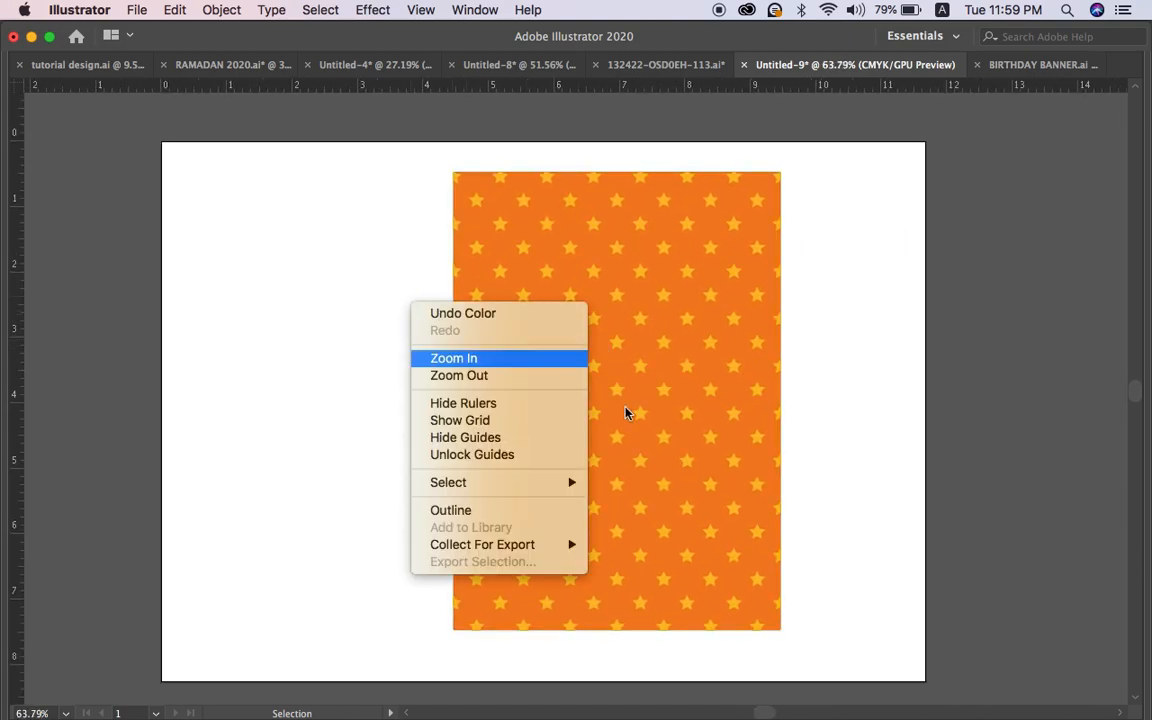
{"action": "left_click", "coordinate": [812, 493]}
{"action": "left_click_drag", "start_coordinate": [880, 370], "coordinate": [504, 525]}
{"action": "scroll", "coordinate": [625, 470], "scroll_direction": "right", "scroll_amount": 2}
{"action": "left_click", "coordinate": [792, 396]}
{"action": "scroll", "coordinate": [792, 398], "scroll_direction": "right", "scroll_amount": 2}
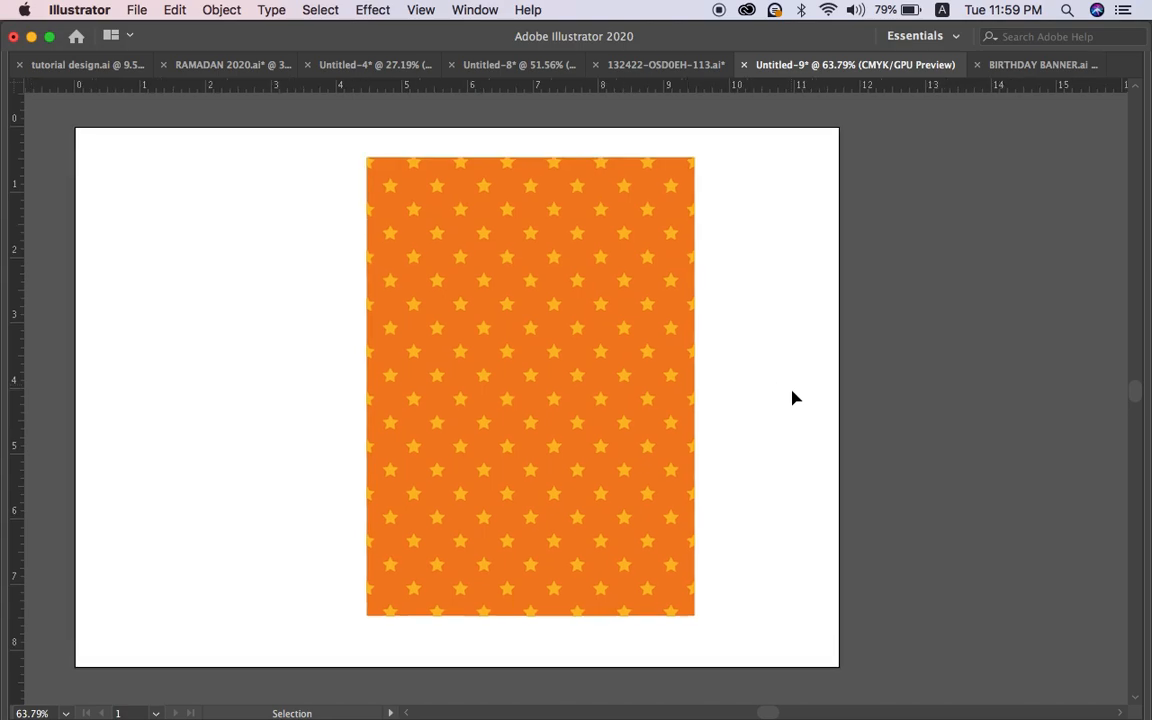
{"action": "key", "text": "Tab"}
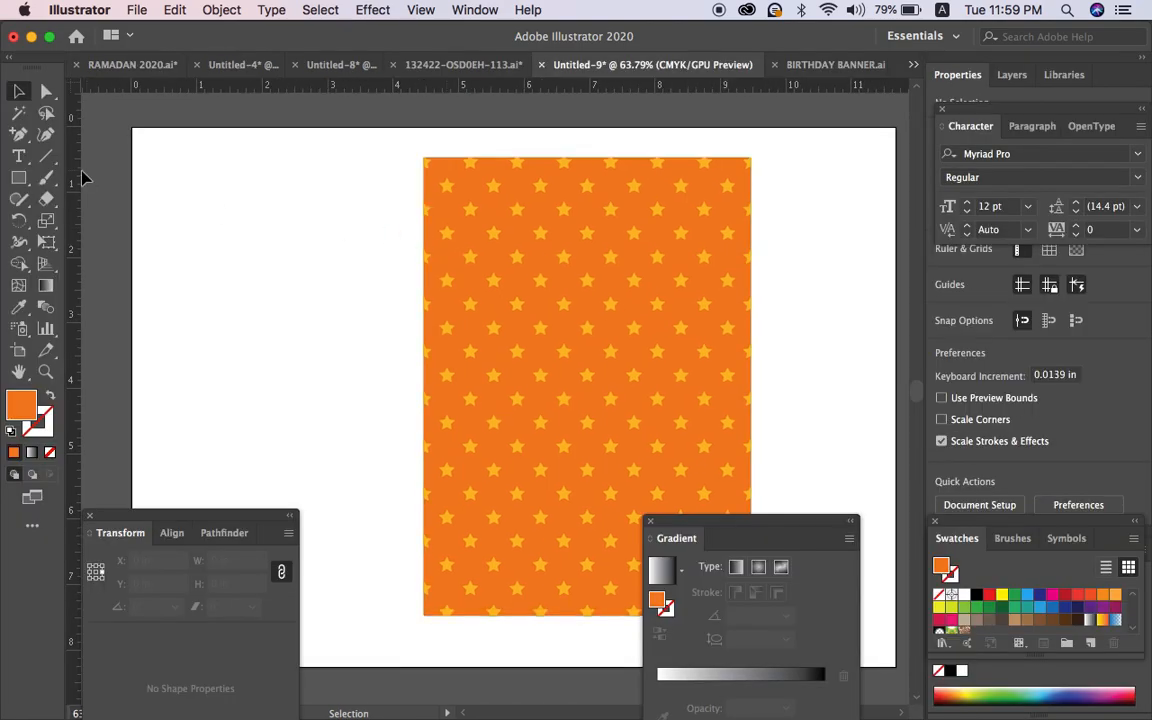
Add the text "HAPPY BIRTHDAY", "TO" and "YOU" on three lines in the empty area beside the artboard.
{"action": "left_click", "coordinate": [18, 156]}
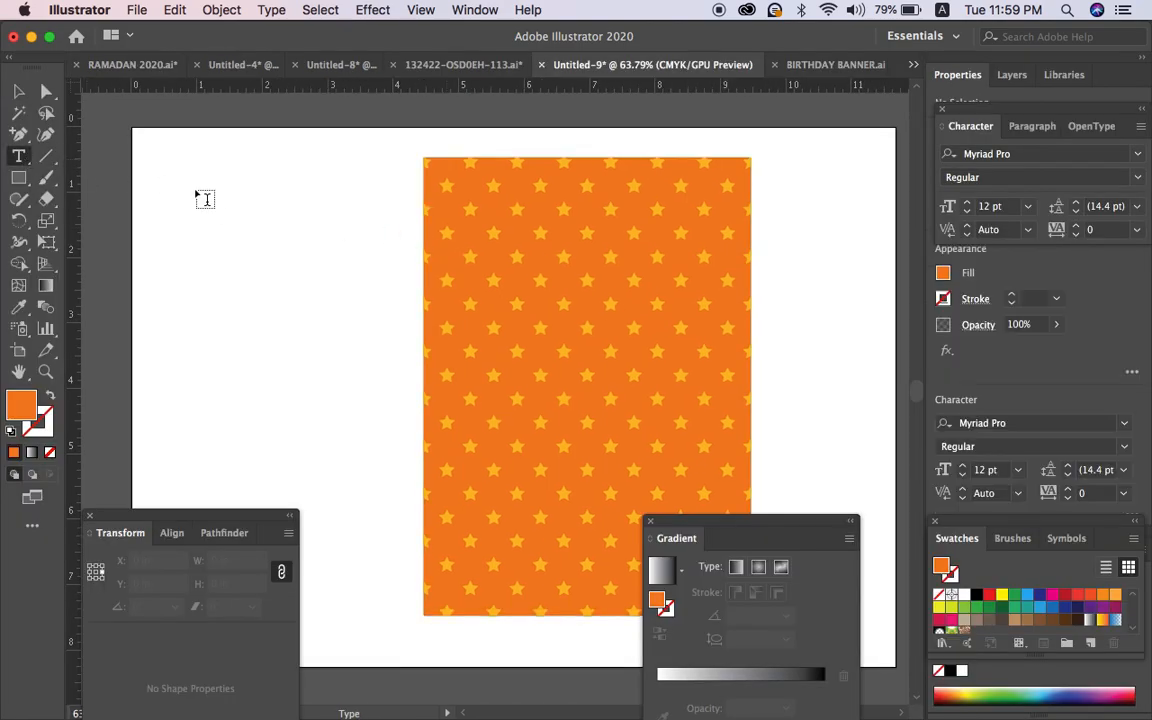
{"action": "scroll", "coordinate": [215, 196], "scroll_direction": "right", "scroll_amount": 3}
{"action": "scroll", "coordinate": [433, 186], "scroll_direction": "right", "scroll_amount": 3}
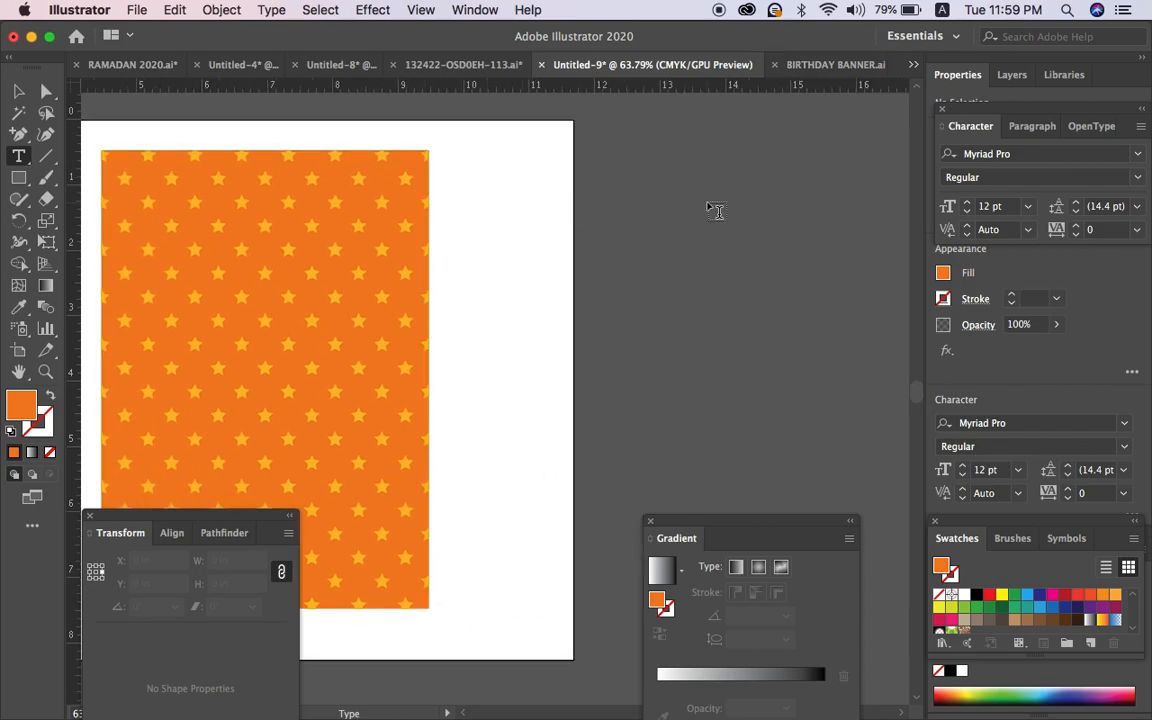
{"action": "left_click", "coordinate": [668, 250]}
{"action": "type", "text": "HAPP"}
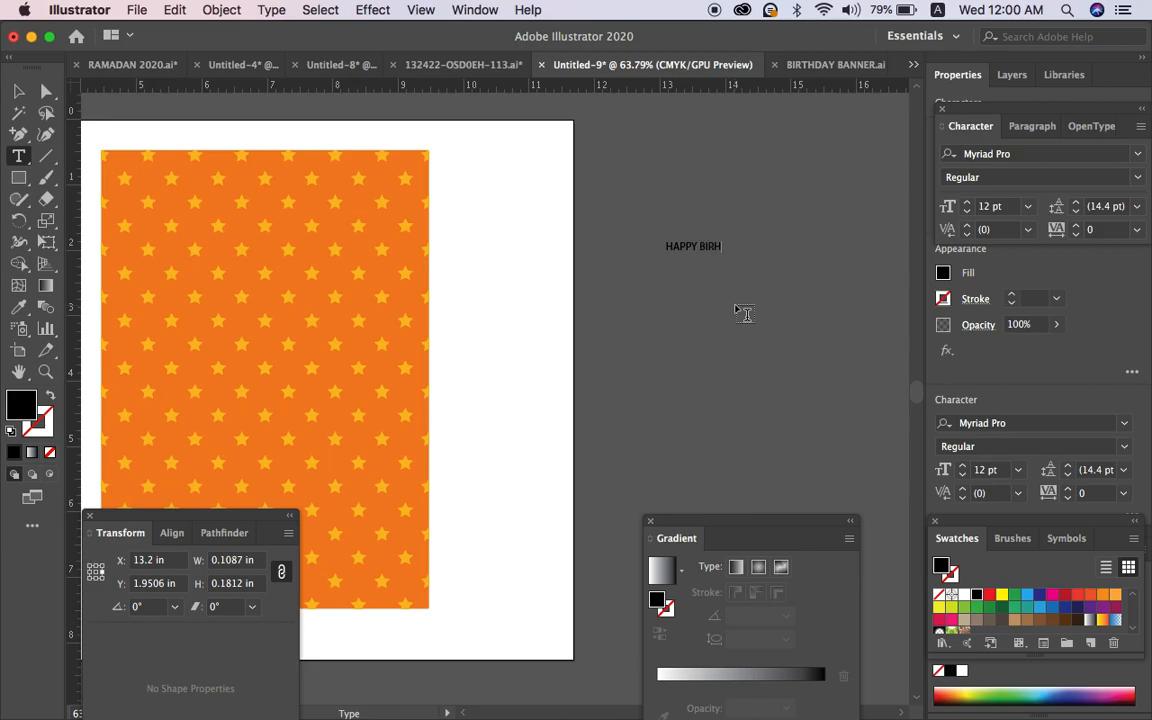
{"action": "type", "text": "Y BIRTHDAY"}
{"action": "key", "text": "Return"}
{"action": "type", "text": "TO"}
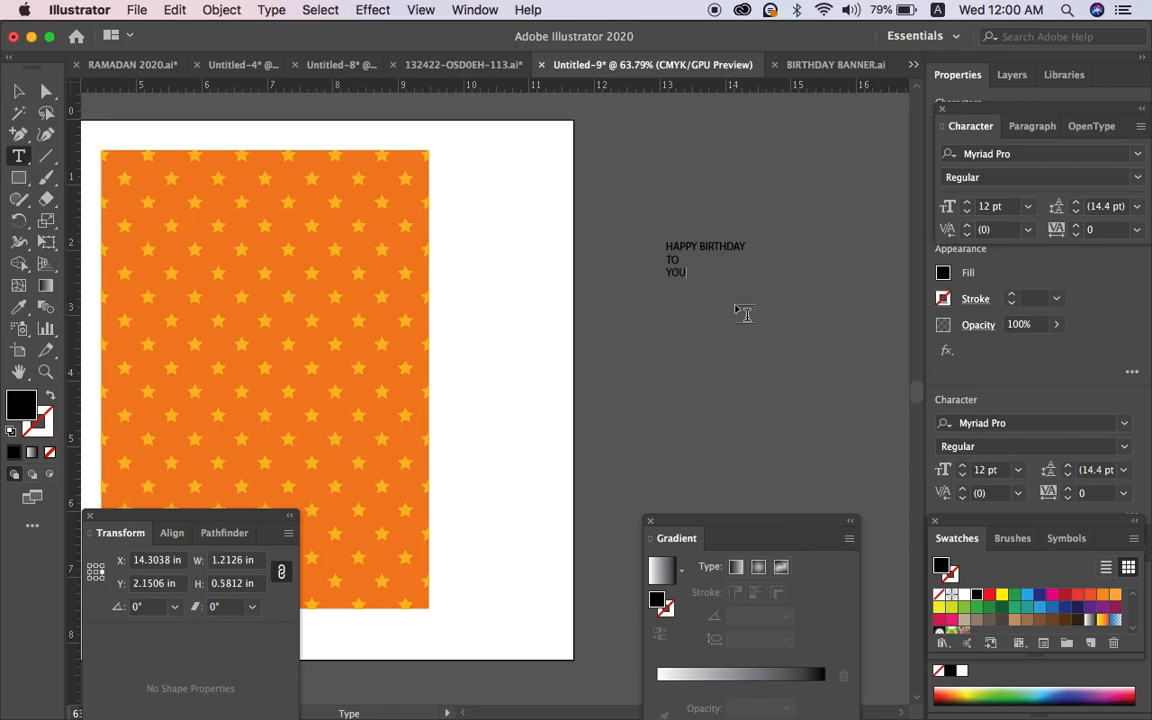
Centre-align the three lines of the birthday text.
{"action": "left_click", "coordinate": [9, 96]}
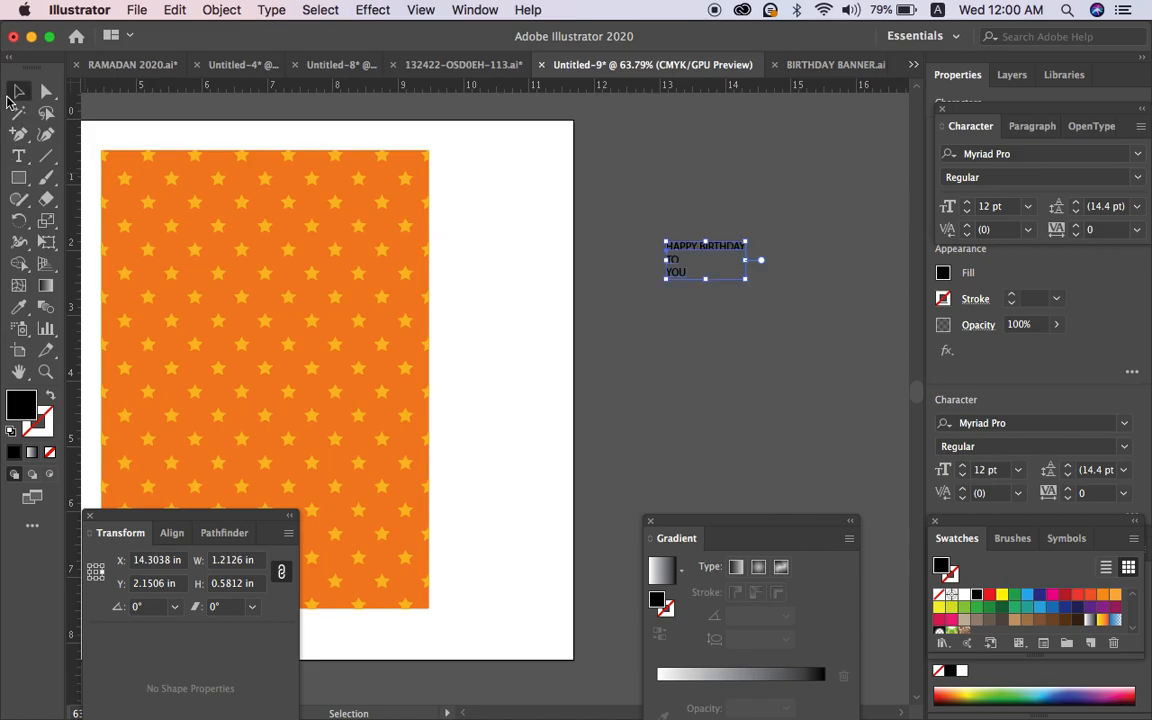
{"action": "key", "text": "shift+super+c"}
{"action": "scroll", "coordinate": [781, 311], "scroll_direction": "up", "scroll_amount": 6}
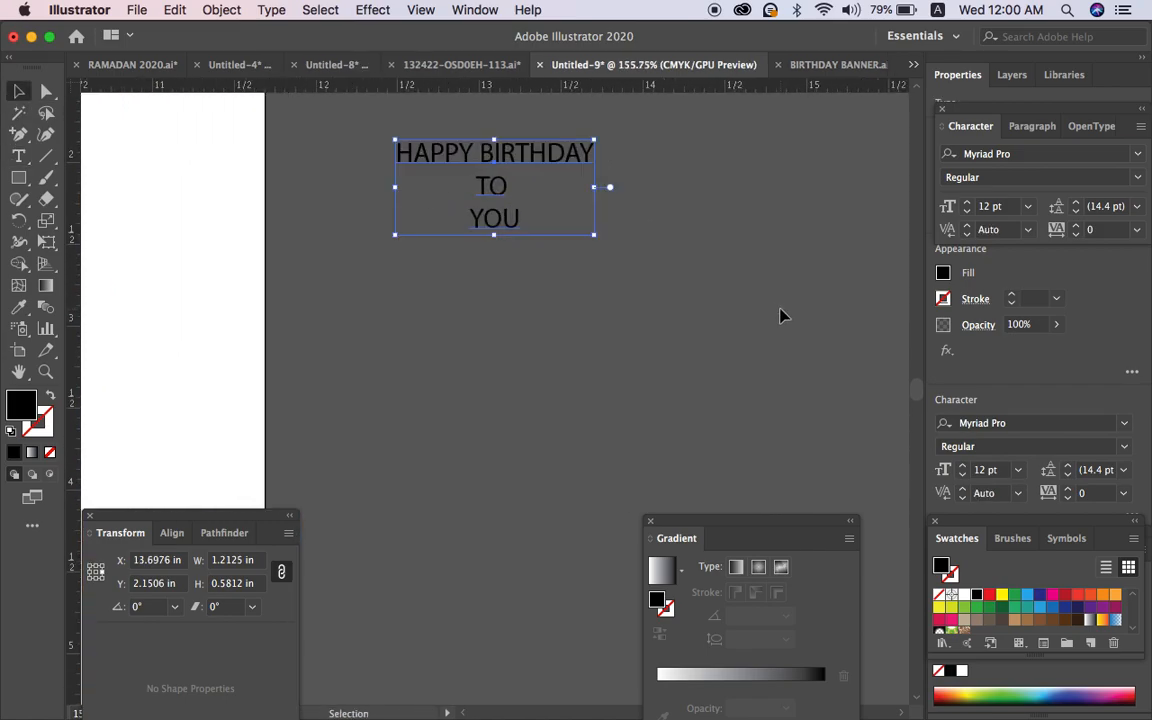
{"action": "scroll", "coordinate": [781, 314], "scroll_direction": "up", "scroll_amount": 3}
Set the font of the three-line birthday text to Edwardian Script ITC.
{"action": "key", "text": "super+t"}
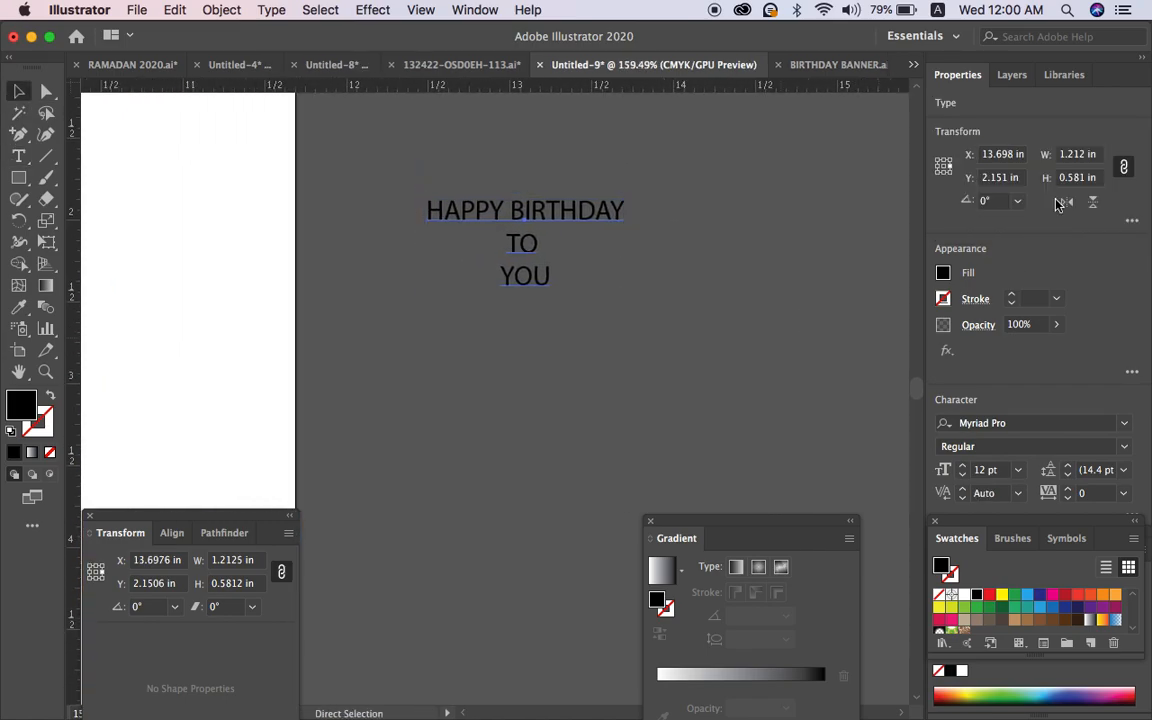
{"action": "key", "text": "super+t"}
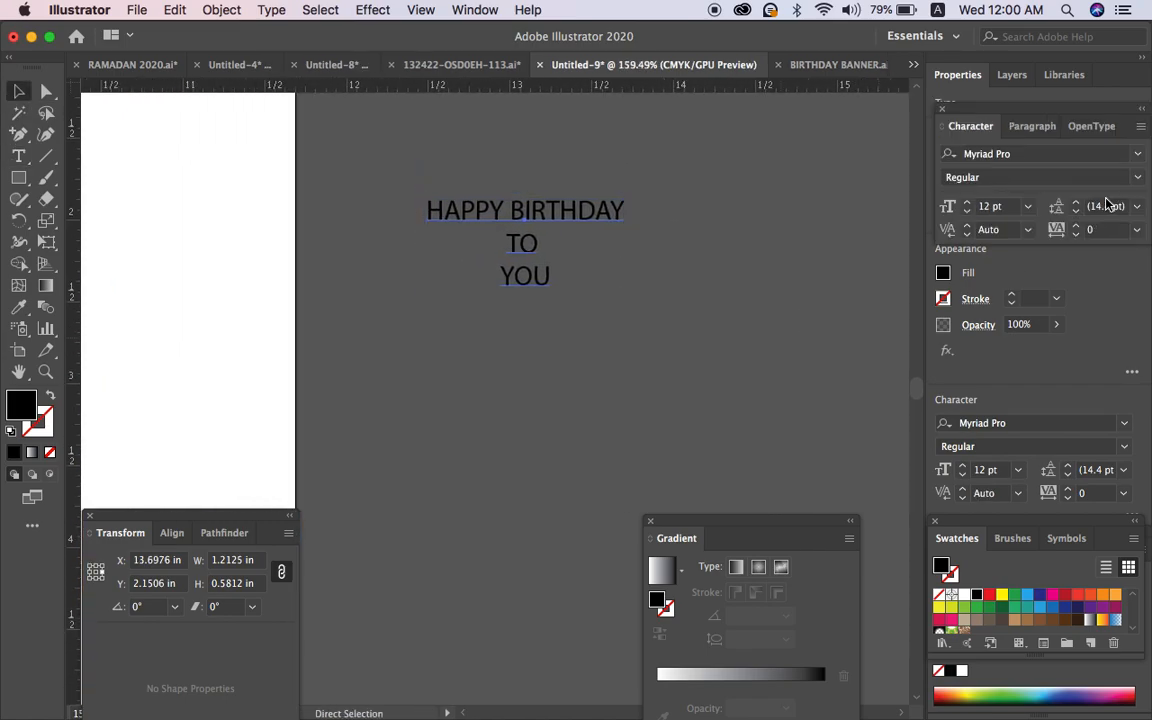
{"action": "left_click", "coordinate": [1136, 155]}
{"action": "scroll", "coordinate": [990, 420], "scroll_direction": "down", "scroll_amount": 5}
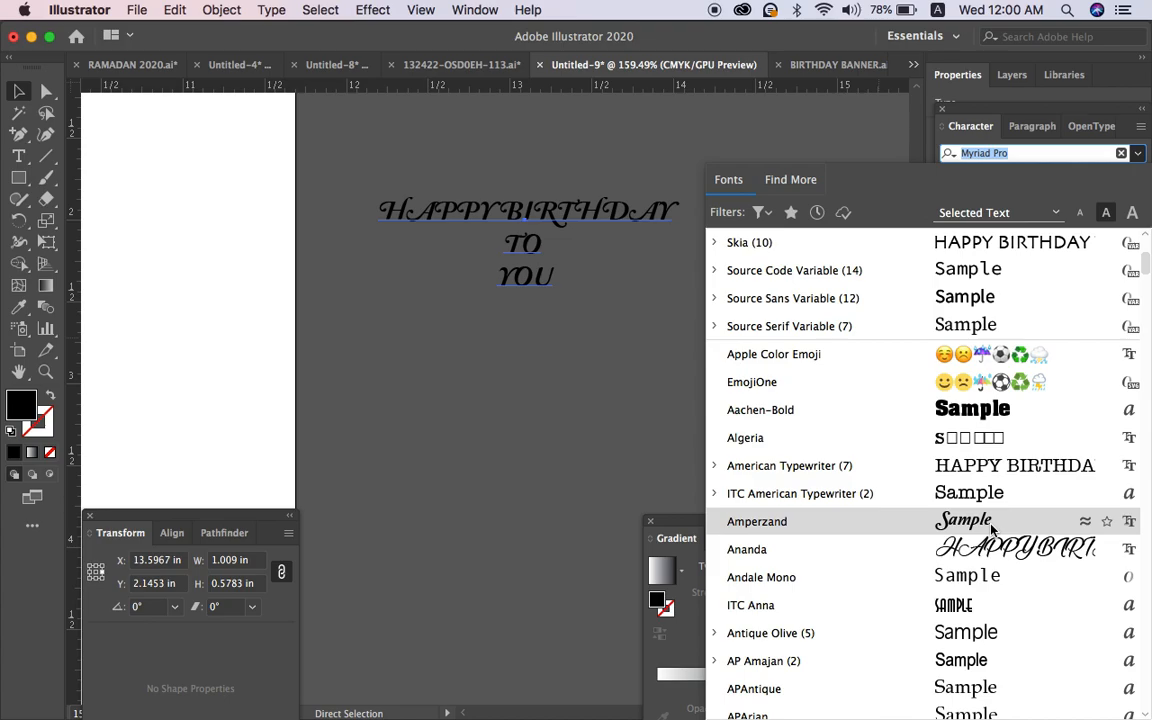
{"action": "scroll", "coordinate": [990, 528], "scroll_direction": "down", "scroll_amount": 3}
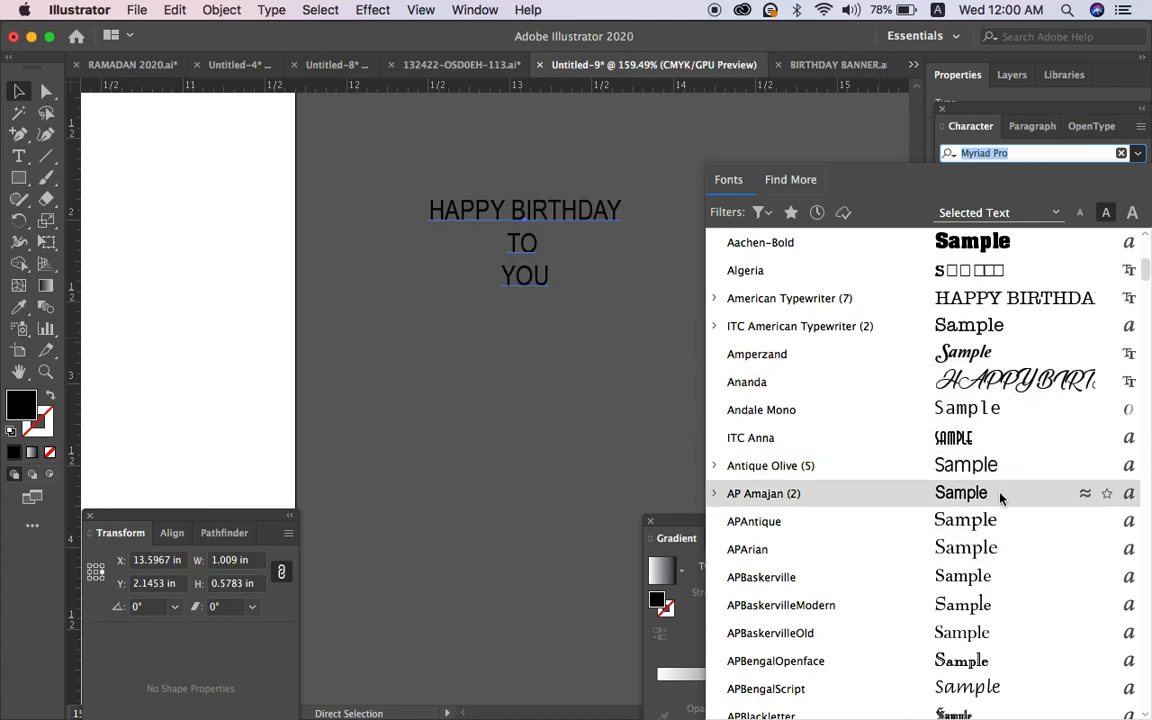
{"action": "scroll", "coordinate": [1000, 488], "scroll_direction": "down", "scroll_amount": 4}
{"action": "scroll", "coordinate": [990, 545], "scroll_direction": "down", "scroll_amount": 4}
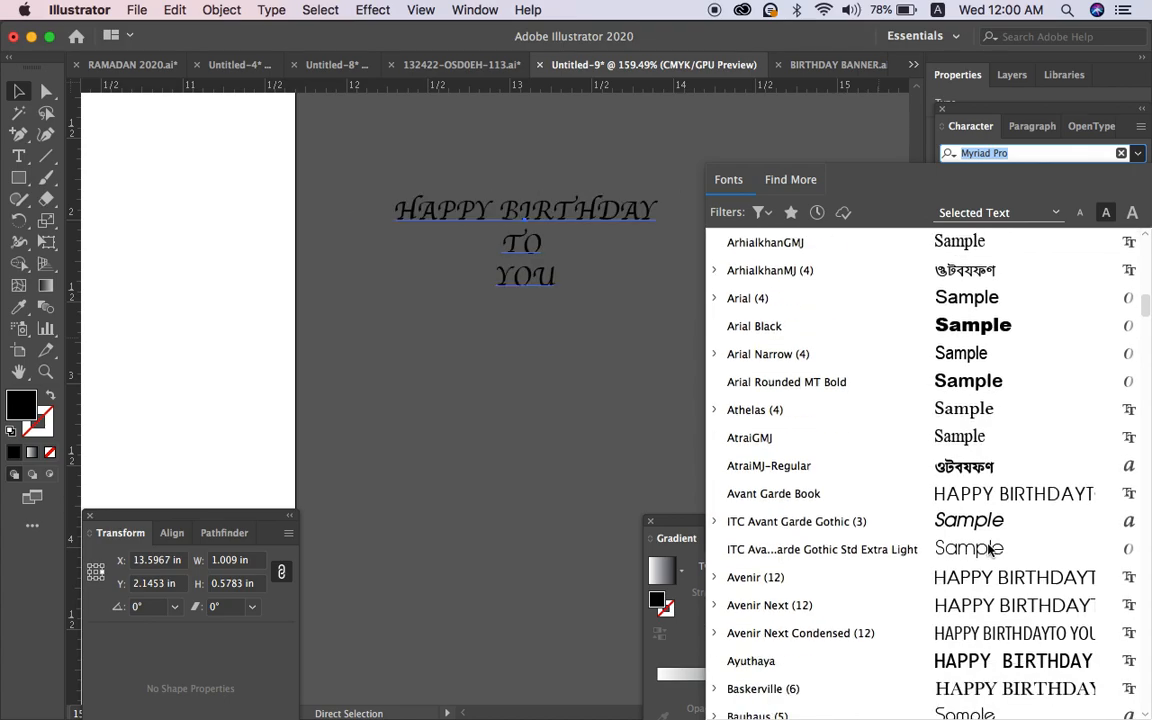
{"action": "scroll", "coordinate": [988, 549], "scroll_direction": "down", "scroll_amount": 5}
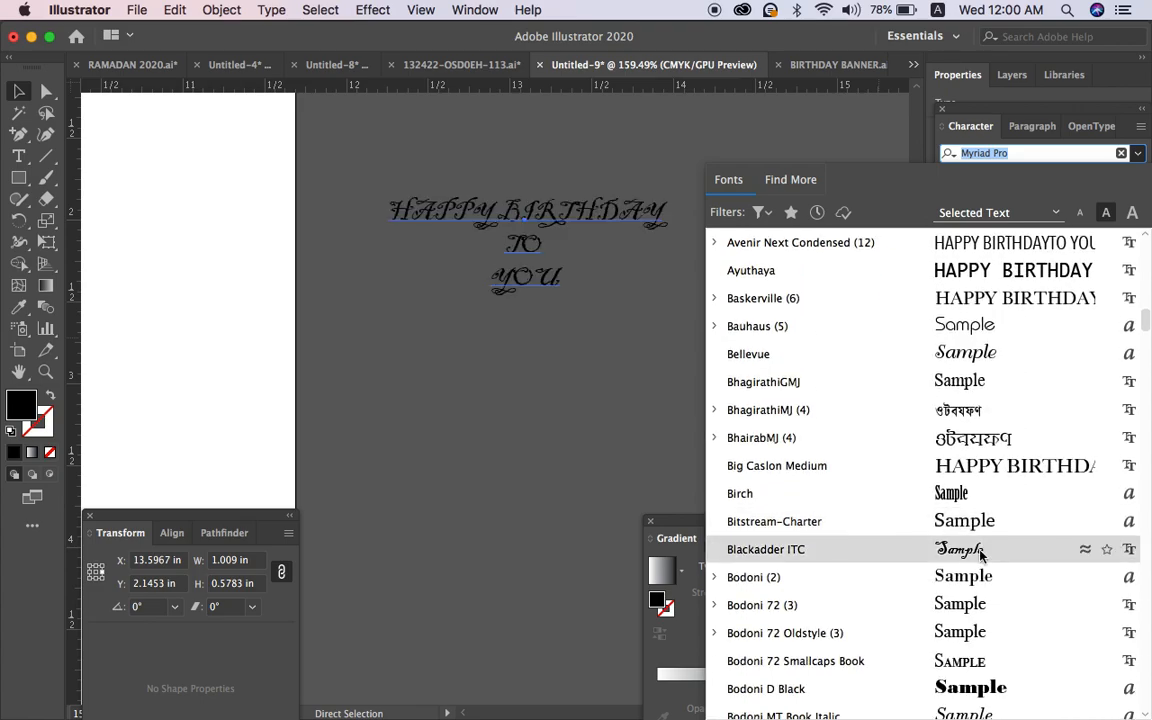
{"action": "scroll", "coordinate": [980, 555], "scroll_direction": "down", "scroll_amount": 5}
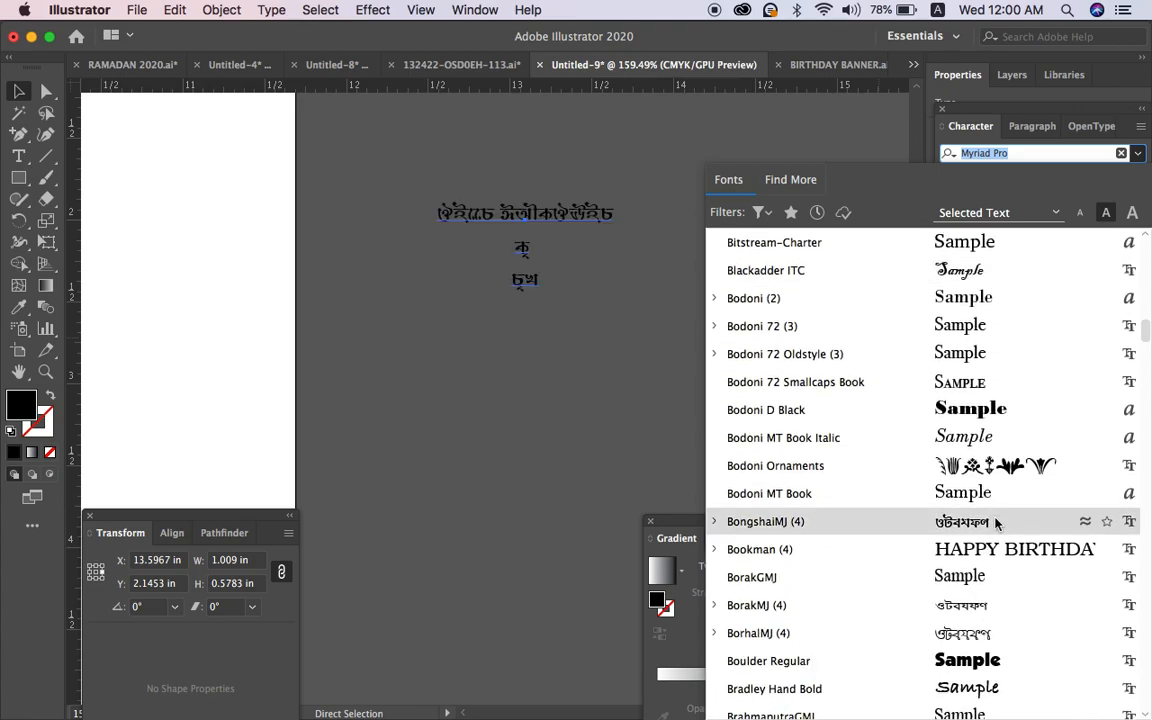
{"action": "scroll", "coordinate": [995, 521], "scroll_direction": "down", "scroll_amount": 5}
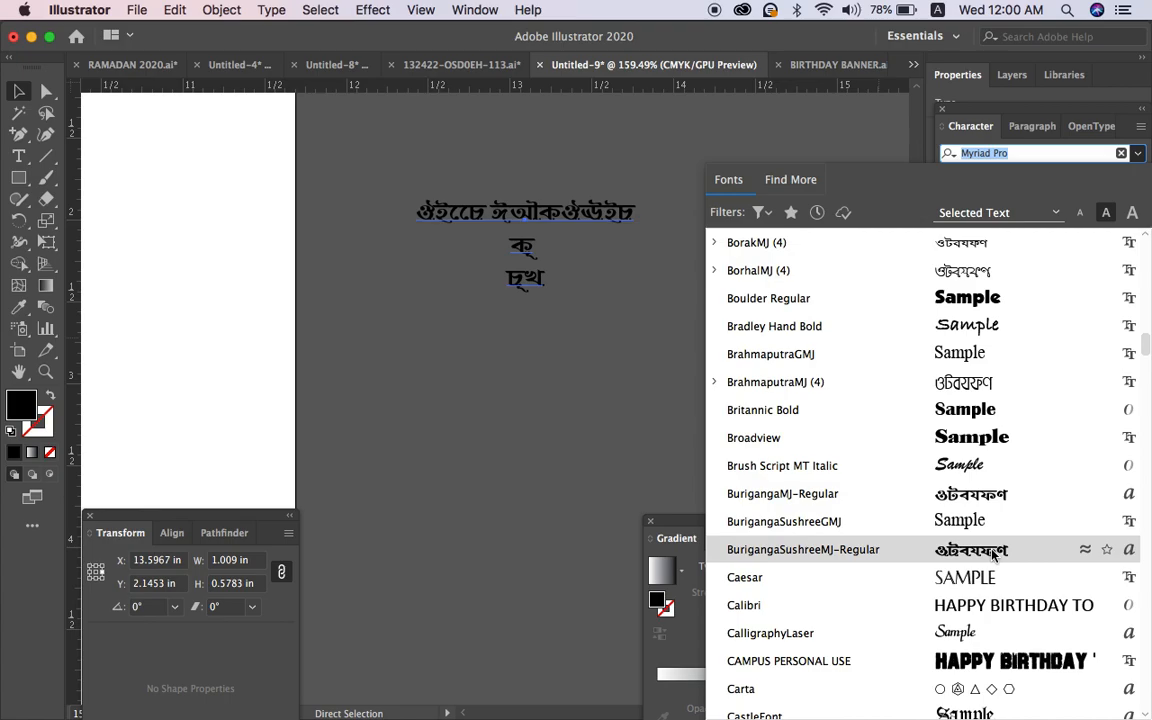
{"action": "scroll", "coordinate": [998, 540], "scroll_direction": "down", "scroll_amount": 10}
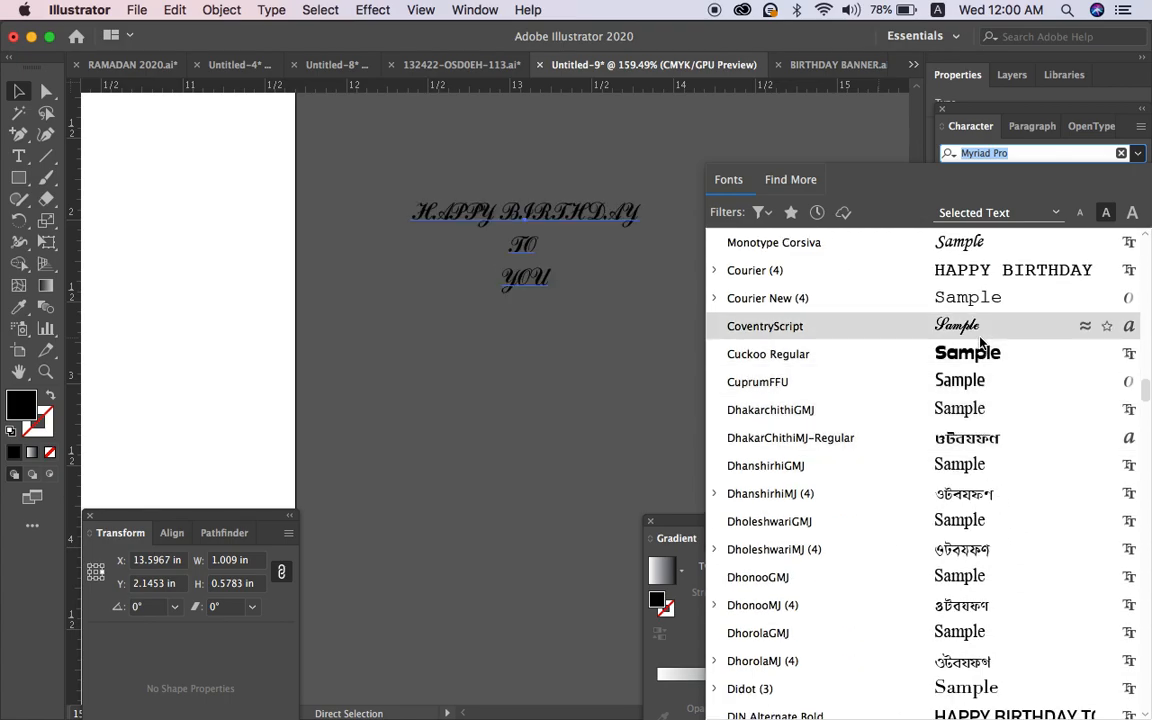
{"action": "scroll", "coordinate": [978, 380], "scroll_direction": "down", "scroll_amount": 10}
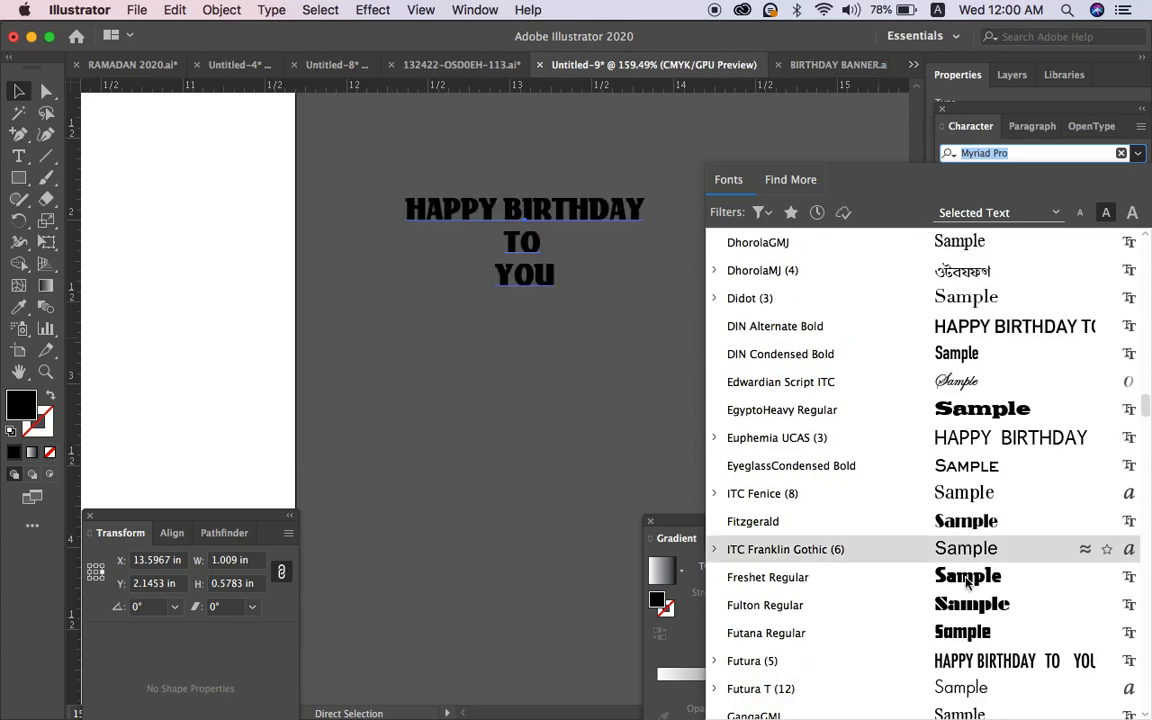
{"action": "left_click", "coordinate": [990, 382]}
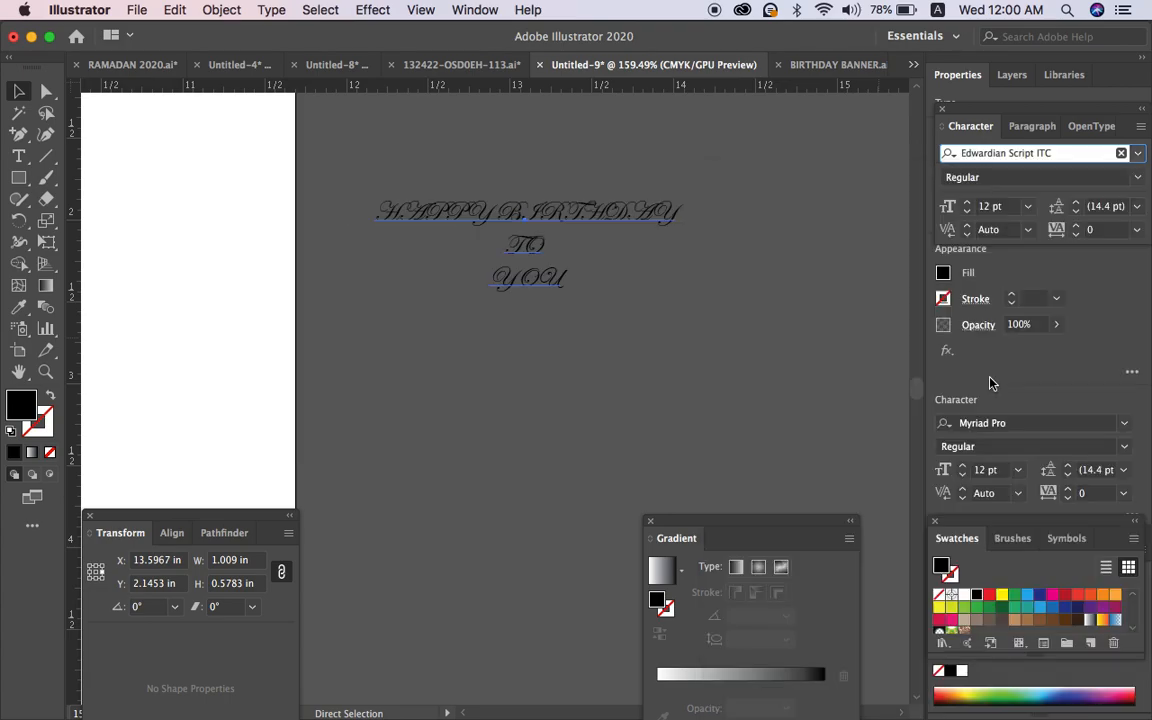
Change the case of the three-line birthday text to Title Case.
{"action": "left_click", "coordinate": [276, 9]}
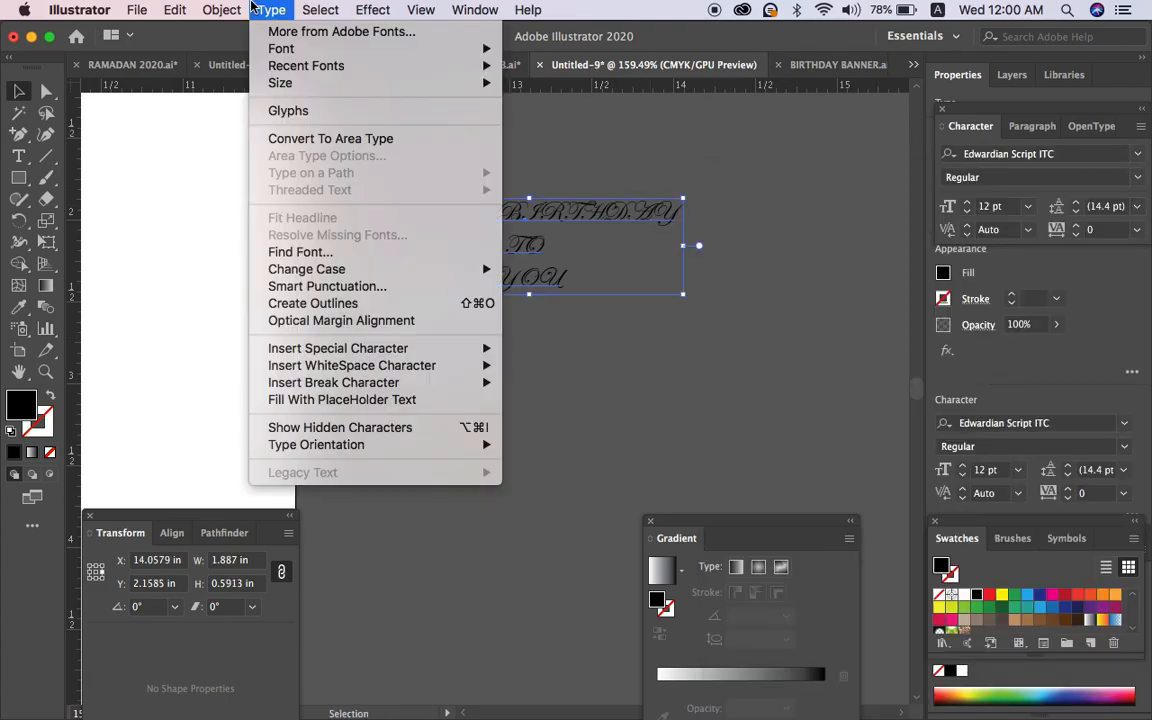
{"action": "mouse_move", "coordinate": [300, 269]}
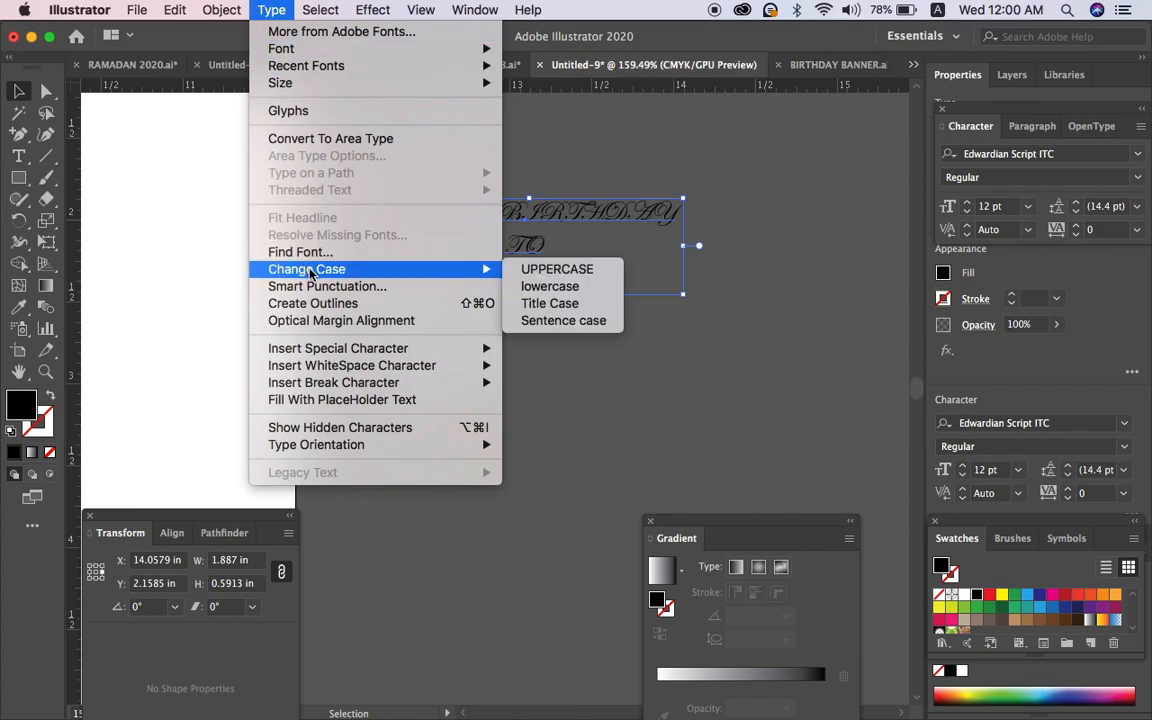
{"action": "left_click", "coordinate": [549, 303]}
{"action": "scroll", "coordinate": [530, 367], "scroll_direction": "up", "scroll_amount": 3}
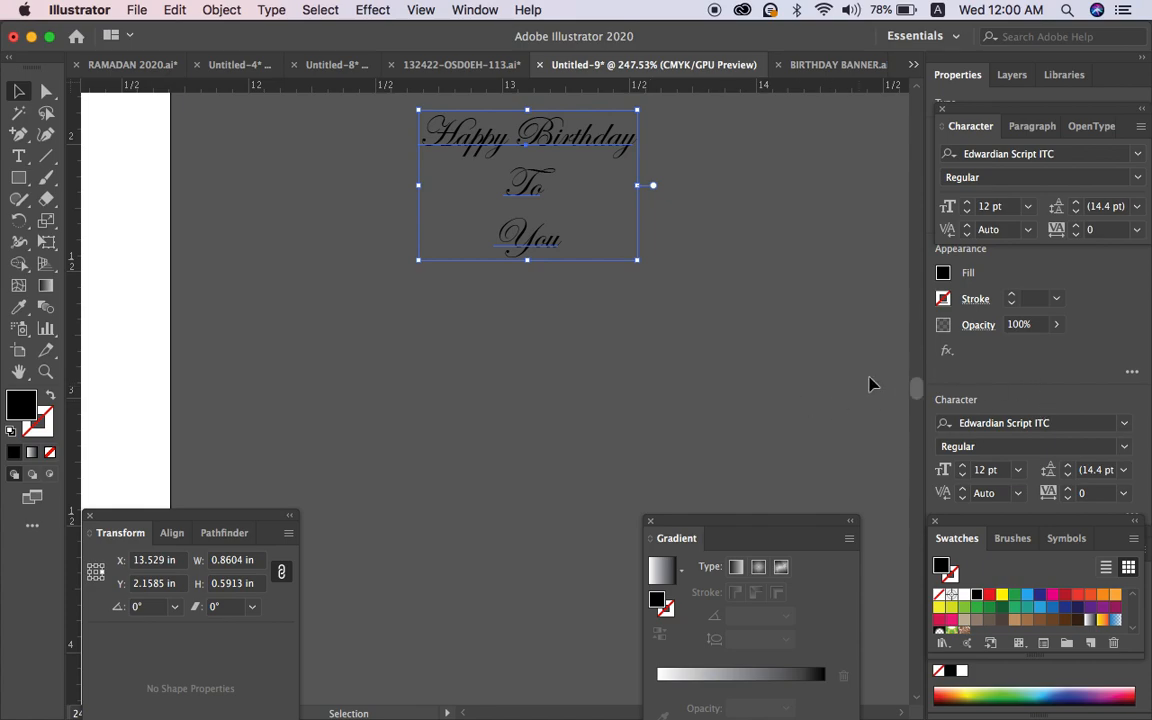
Hide the panels and change the birthday text's font to EyeglassCondensed Bold.
{"action": "scroll", "coordinate": [640, 302], "scroll_direction": "down", "scroll_amount": 4}
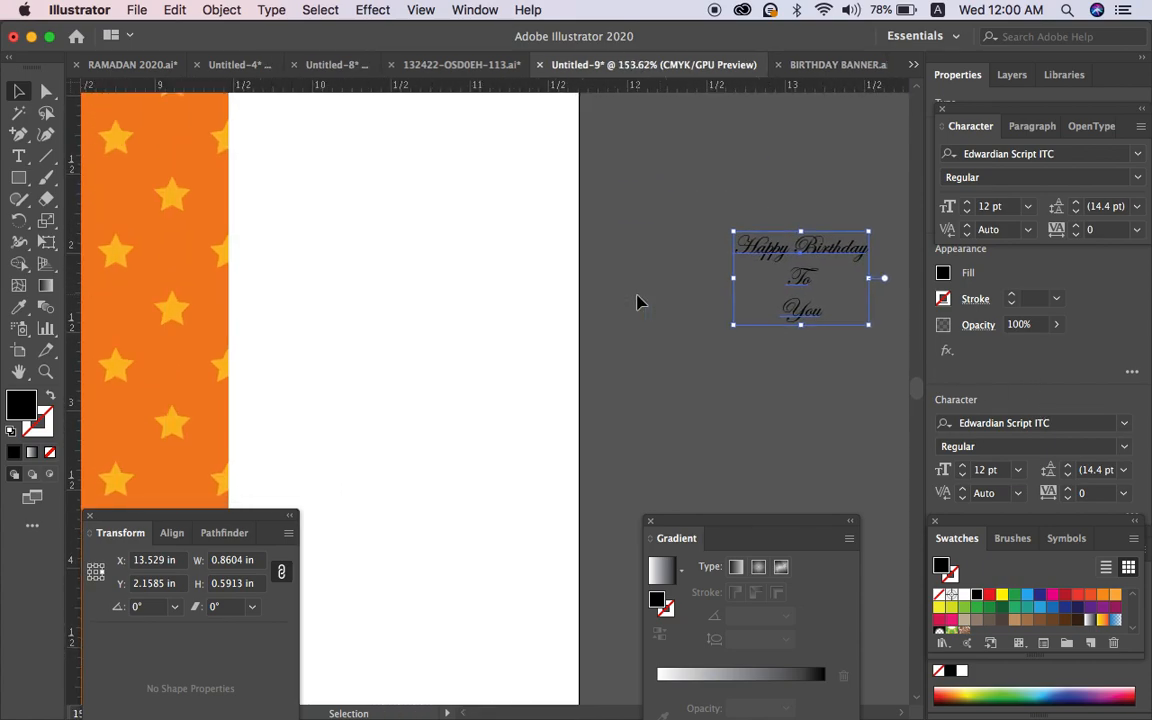
{"action": "scroll", "coordinate": [640, 302], "scroll_direction": "left", "scroll_amount": 3}
{"action": "scroll", "coordinate": [640, 302], "scroll_direction": "left", "scroll_amount": 2}
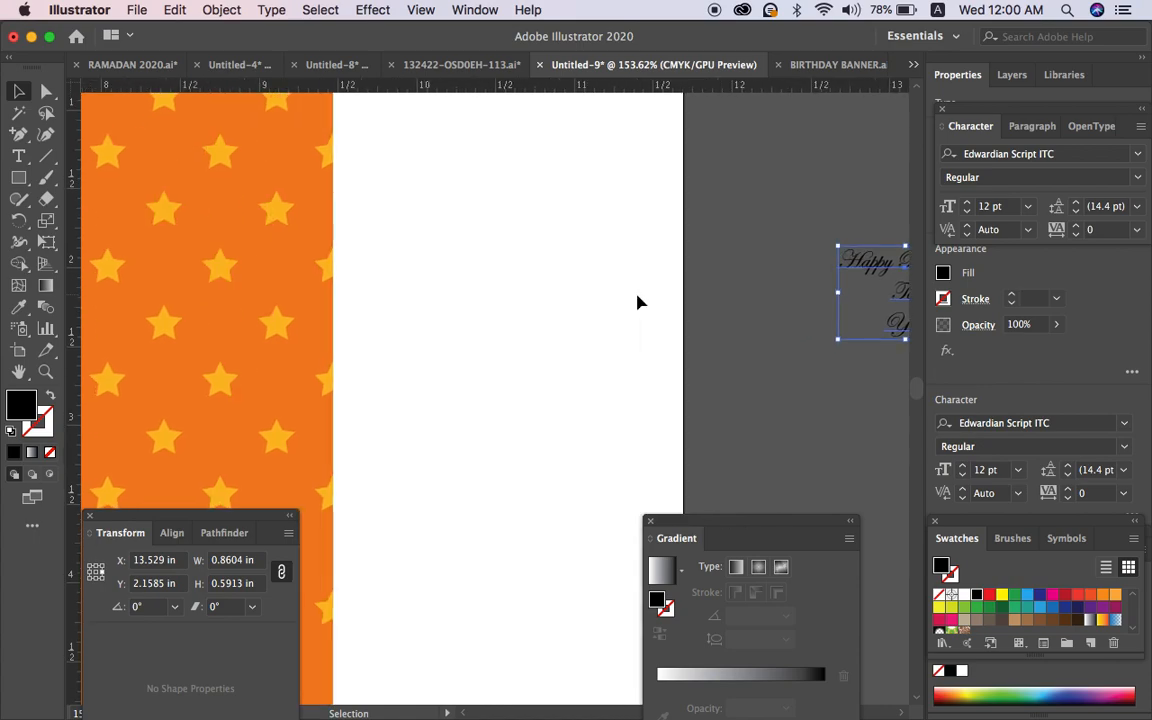
{"action": "key", "text": "Tab"}
{"action": "scroll", "coordinate": [803, 342], "scroll_direction": "left", "scroll_amount": 3}
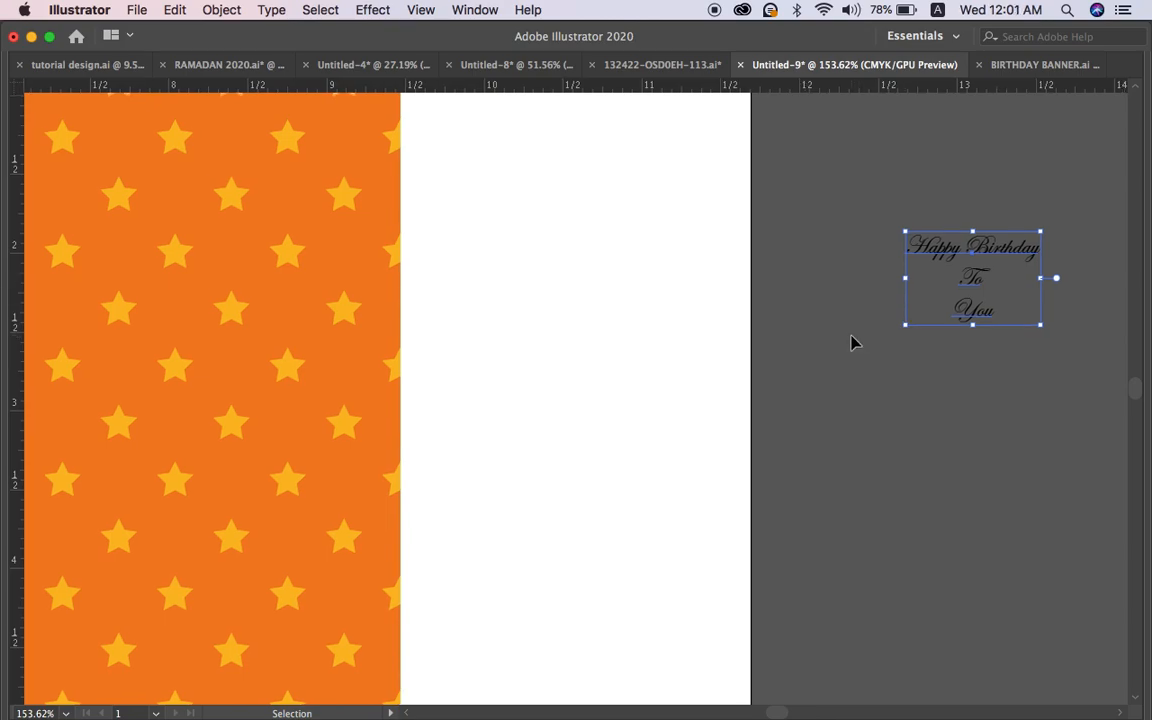
{"action": "key", "text": "super+t"}
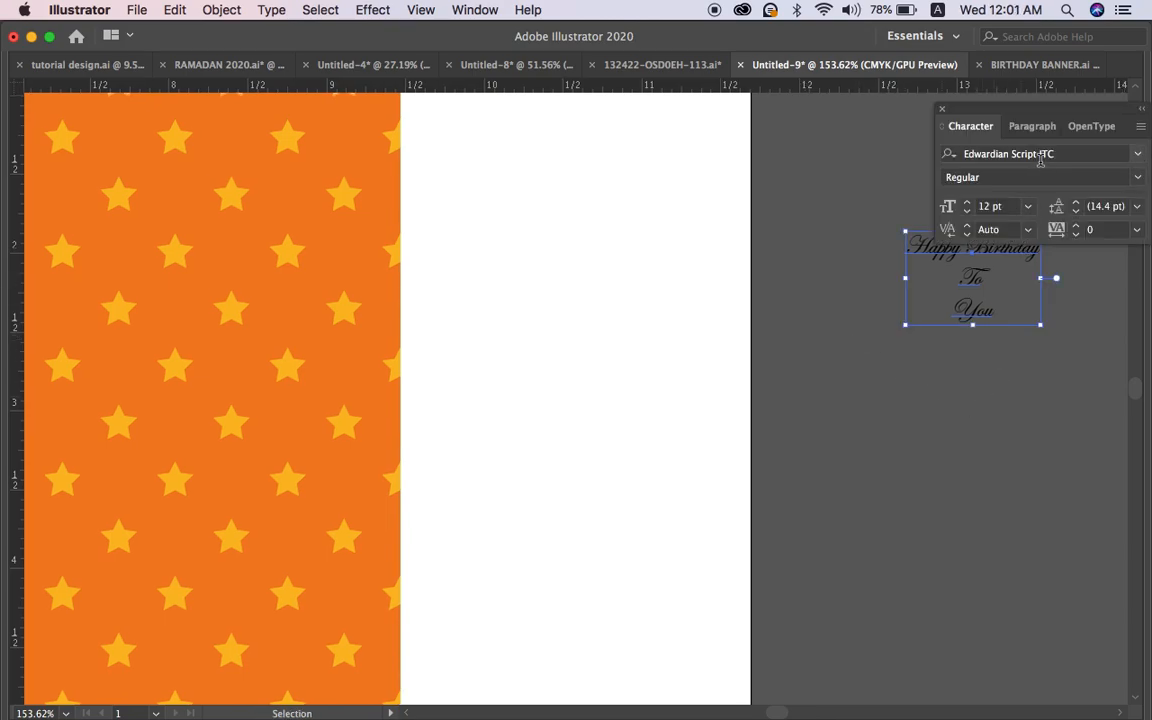
{"action": "left_click", "coordinate": [1040, 156]}
{"action": "key", "text": "Down"}
{"action": "key", "text": "Down"}
{"action": "key", "text": "Down"}
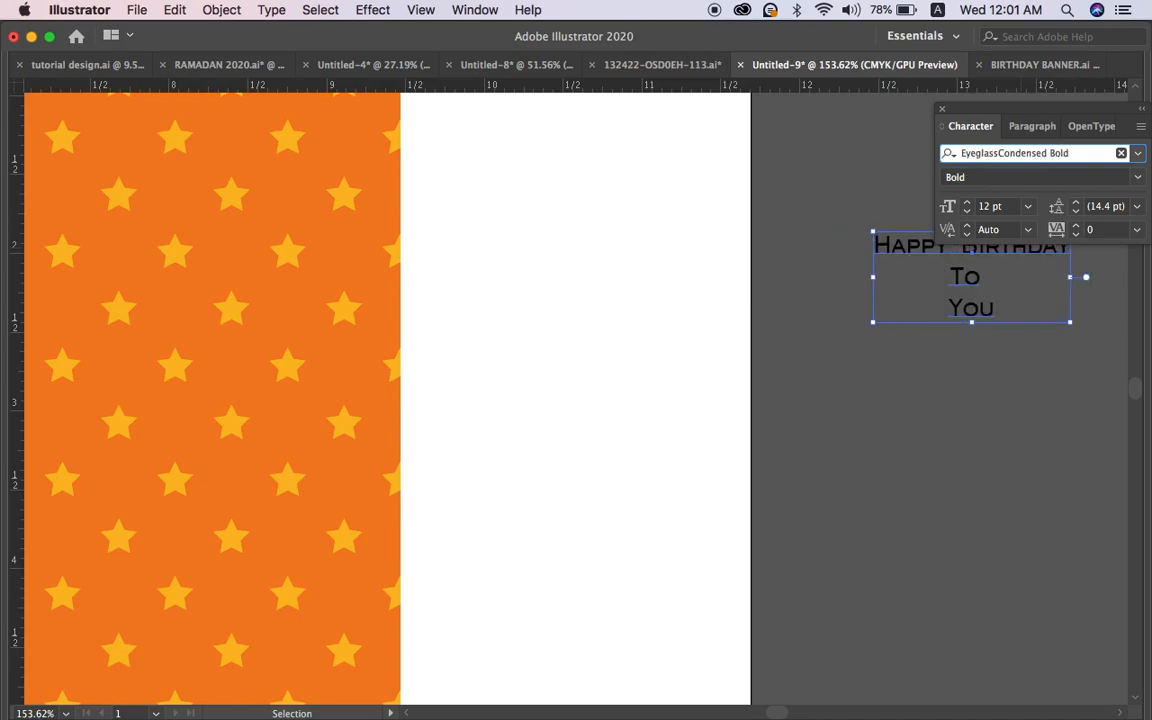
{"action": "key", "text": "Down"}
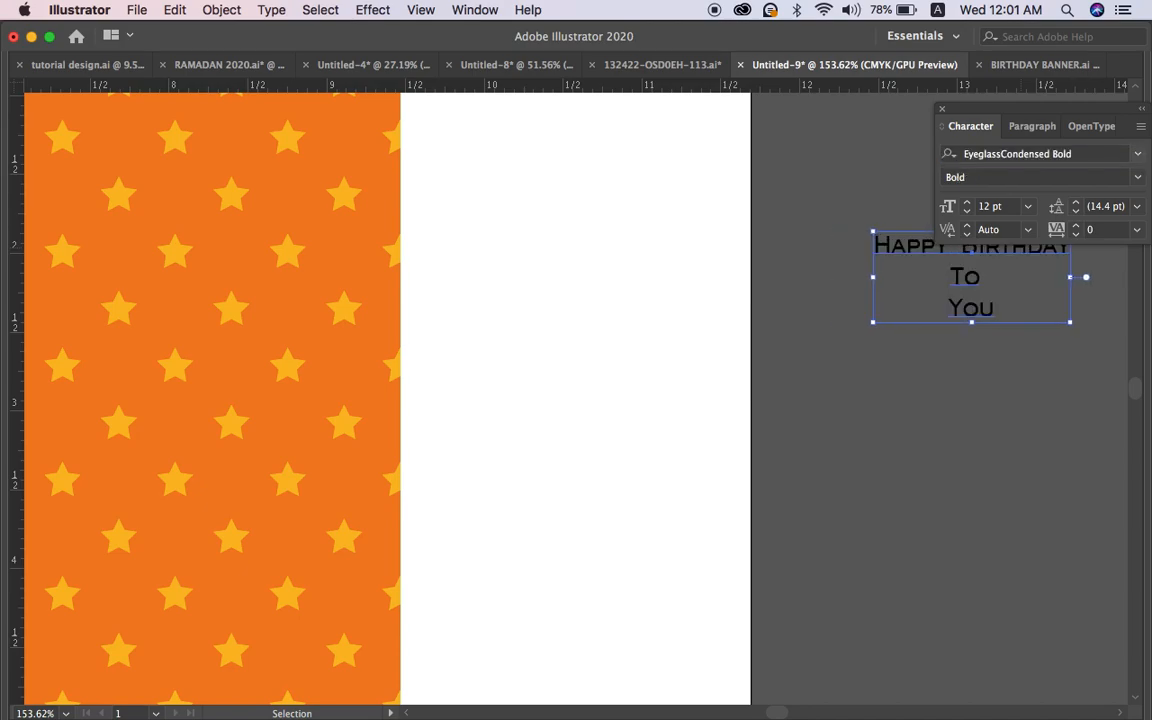
Move the birthday text onto the blank white area of the artboard beside the star pattern.
{"action": "left_click", "coordinate": [966, 408]}
{"action": "left_click_drag", "start_coordinate": [979, 291], "coordinate": [689, 455]}
{"action": "left_click_drag", "start_coordinate": [918, 250], "coordinate": [822, 398]}
Copy the word "Birthday" from the text block and delete it there.
{"action": "key", "text": "super+c"}
{"action": "scroll", "coordinate": [523, 415], "scroll_direction": "up", "scroll_amount": 3}
{"action": "double_click", "coordinate": [604, 410]}
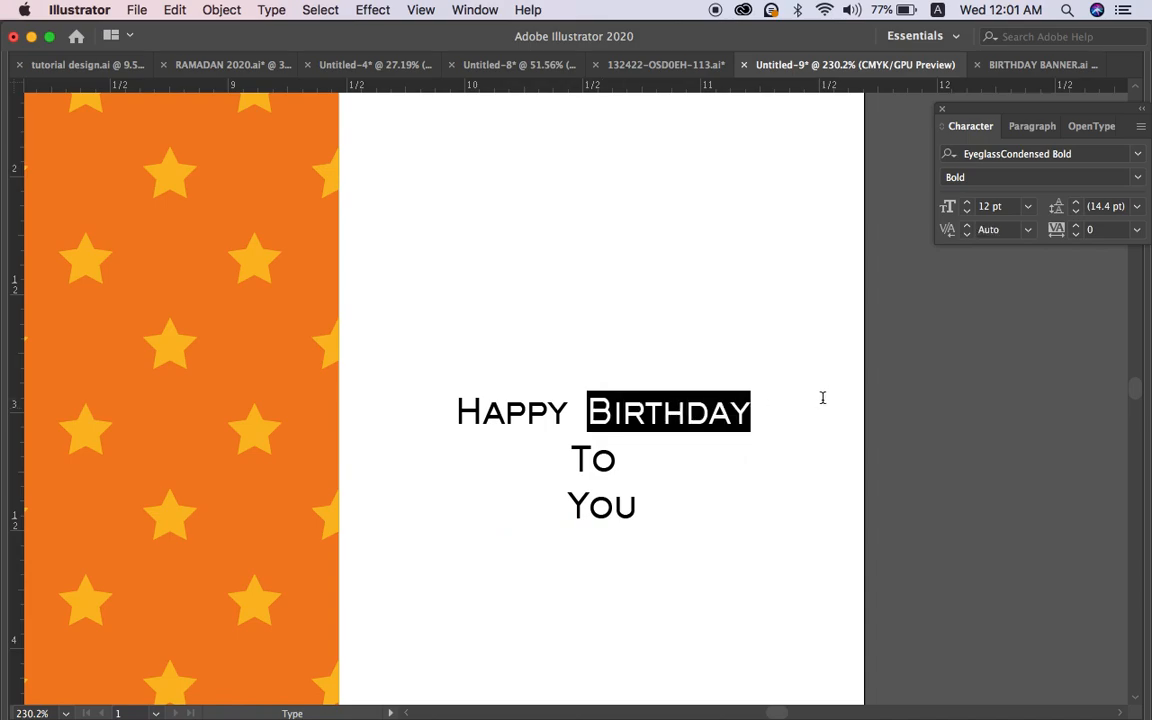
{"action": "key", "text": "BackSpace"}
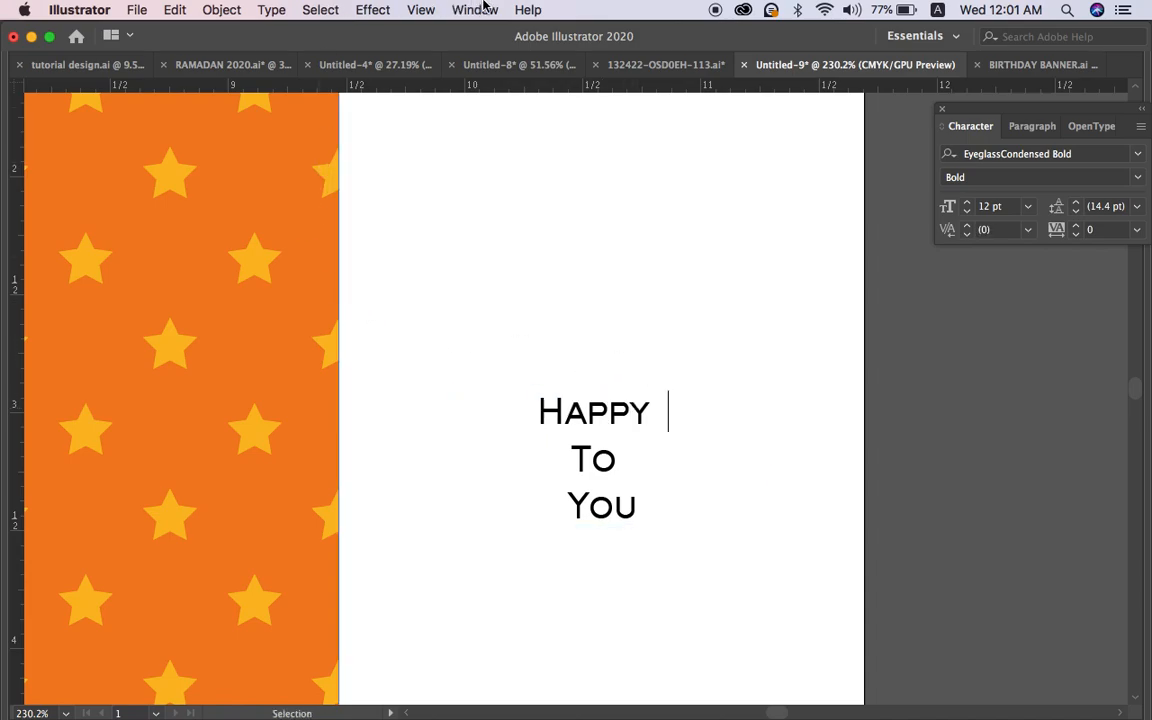
Bring back the tools panel and end the text editing with the Selection tool.
{"action": "left_click", "coordinate": [477, 9]}
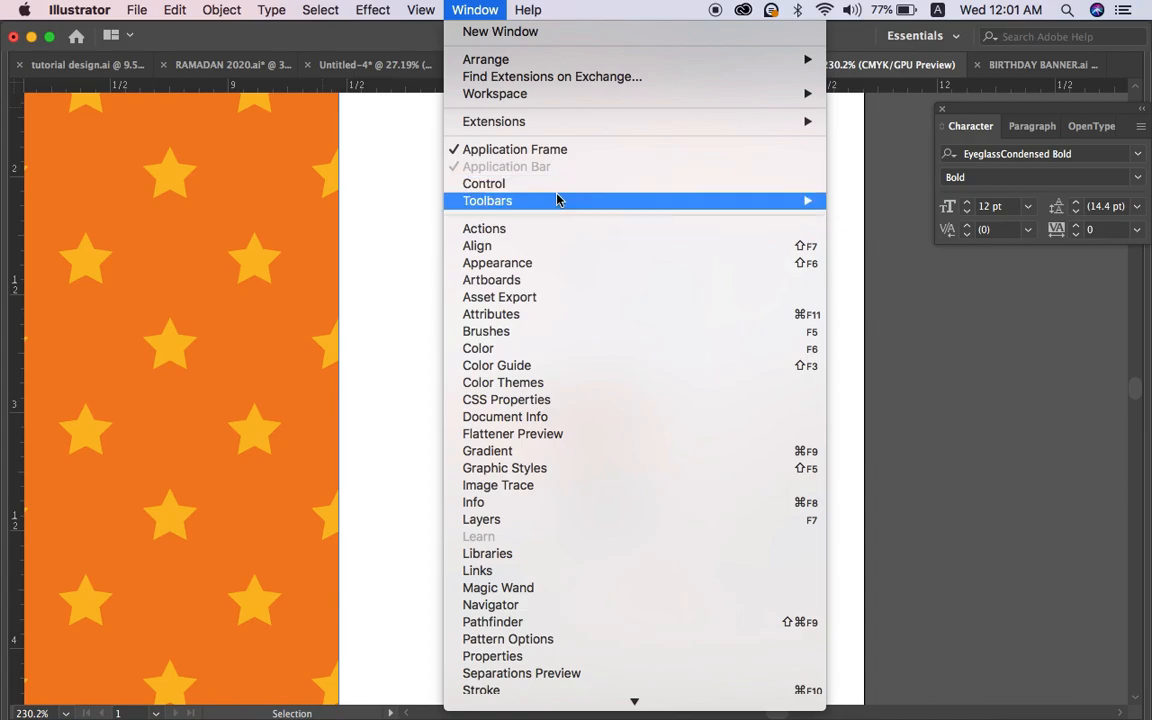
{"action": "mouse_move", "coordinate": [557, 200]}
{"action": "left_click", "coordinate": [873, 201]}
{"action": "key", "text": "Escape"}
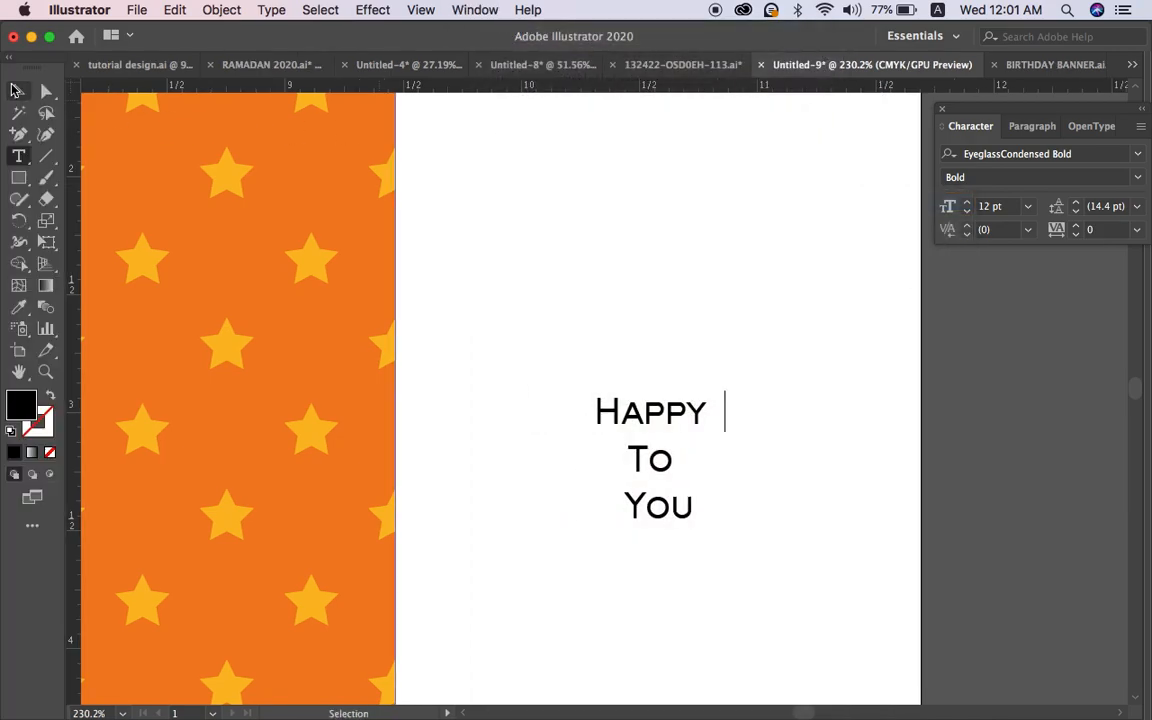
{"action": "scroll", "coordinate": [506, 176], "scroll_direction": "right", "scroll_amount": 5}
{"action": "left_click", "coordinate": [638, 289]}
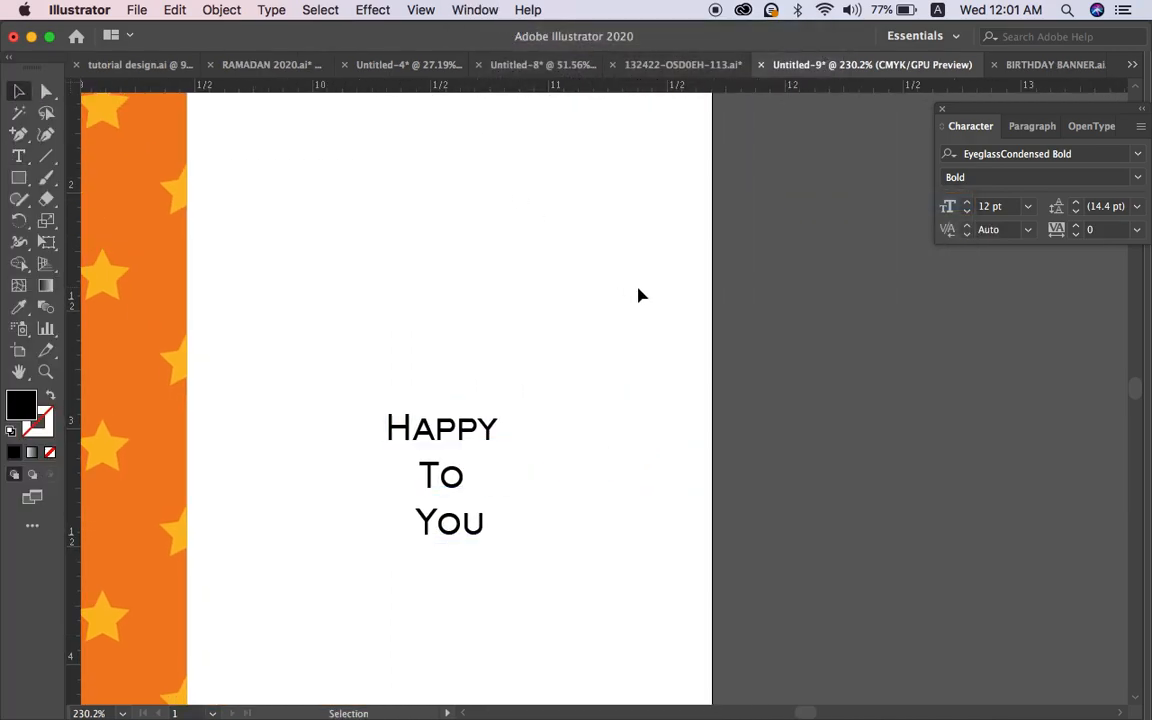
Paste "Birthday" as a separate text object above the remaining lines and enlarge it to about 28 pt.
{"action": "key", "text": "super+v"}
{"action": "left_click_drag", "start_coordinate": [566, 411], "coordinate": [254, 330]}
{"action": "left_click_drag", "start_coordinate": [565, 323], "coordinate": [639, 340]}
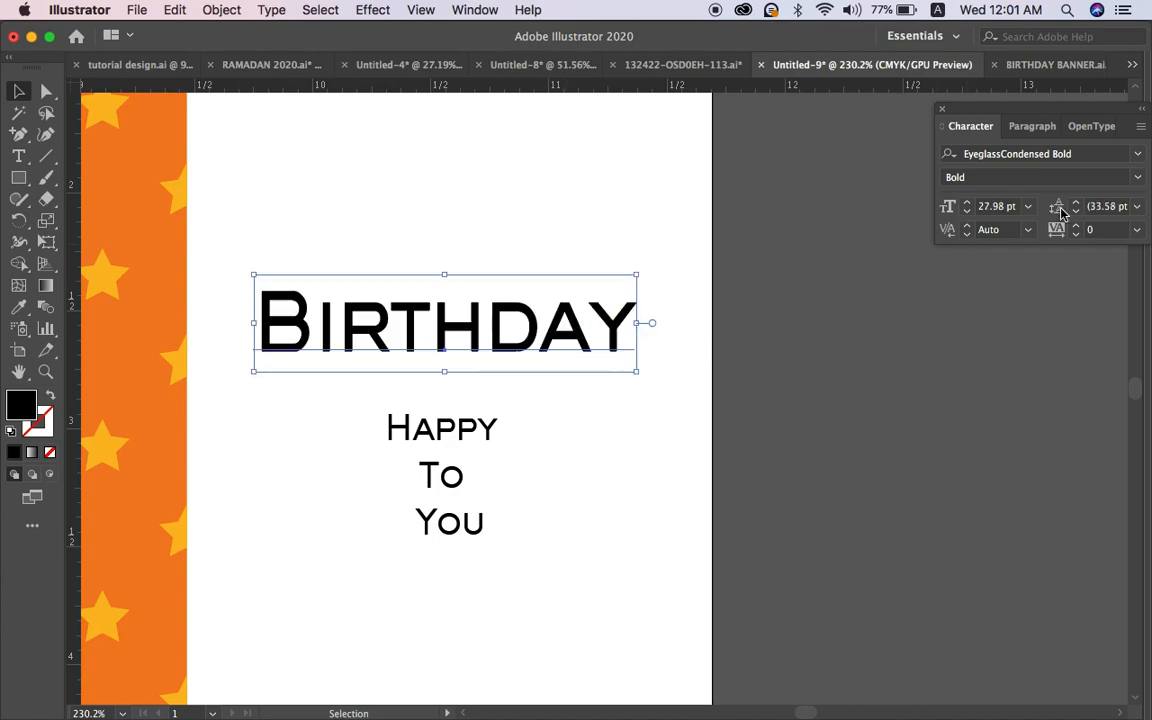
Set the font of "Birthday" to Fitzgerald and its tracking to 20.
{"action": "left_click", "coordinate": [1140, 152]}
{"action": "scroll", "coordinate": [1015, 450], "scroll_direction": "down", "scroll_amount": 5}
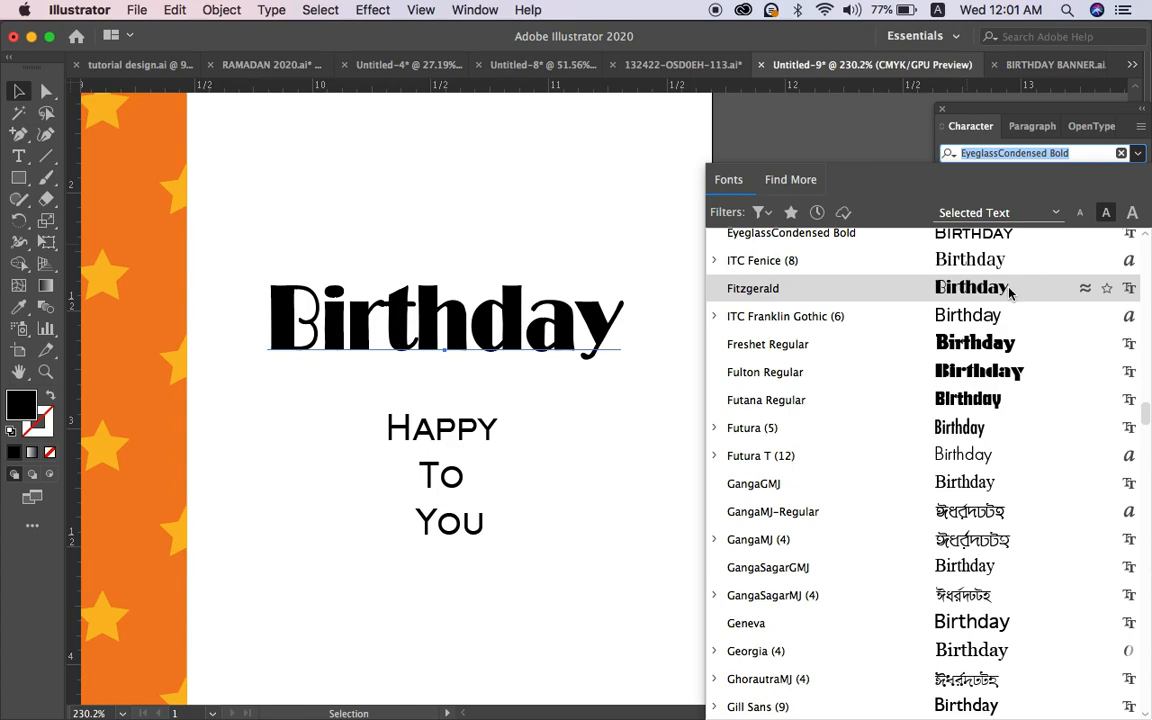
{"action": "left_click", "coordinate": [1010, 290]}
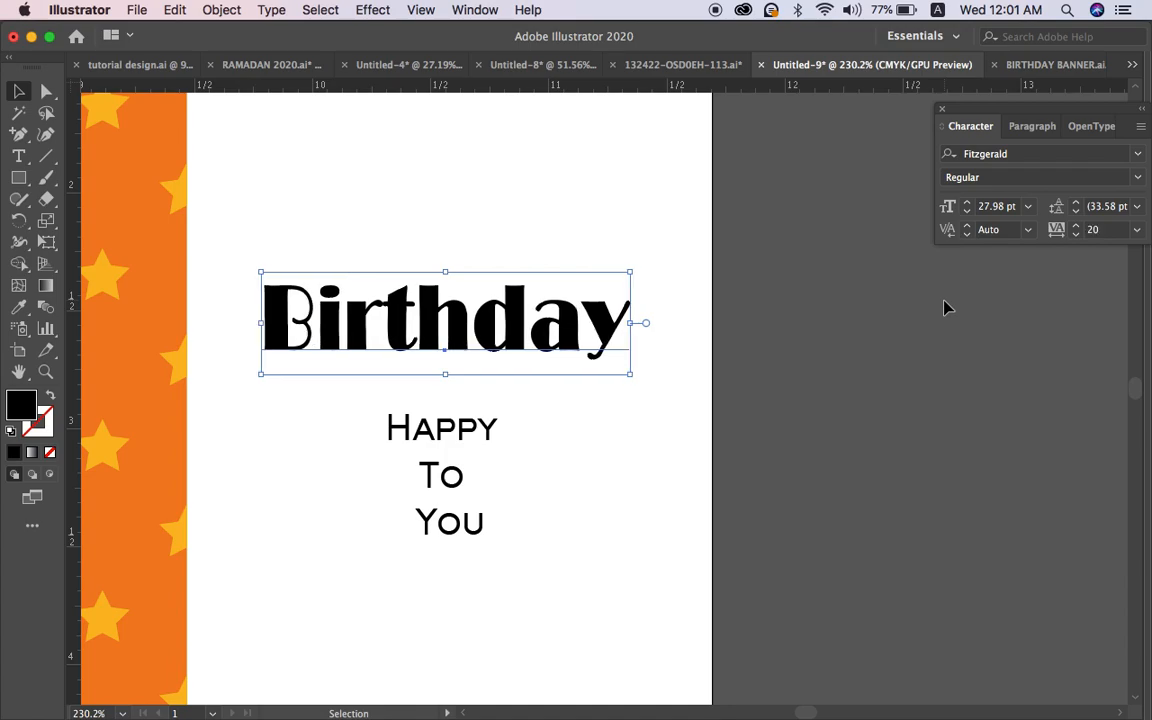
Copy the word "Happy" from the text block and delete it there.
{"action": "left_click", "coordinate": [481, 431]}
{"action": "triple_click", "coordinate": [481, 431]}
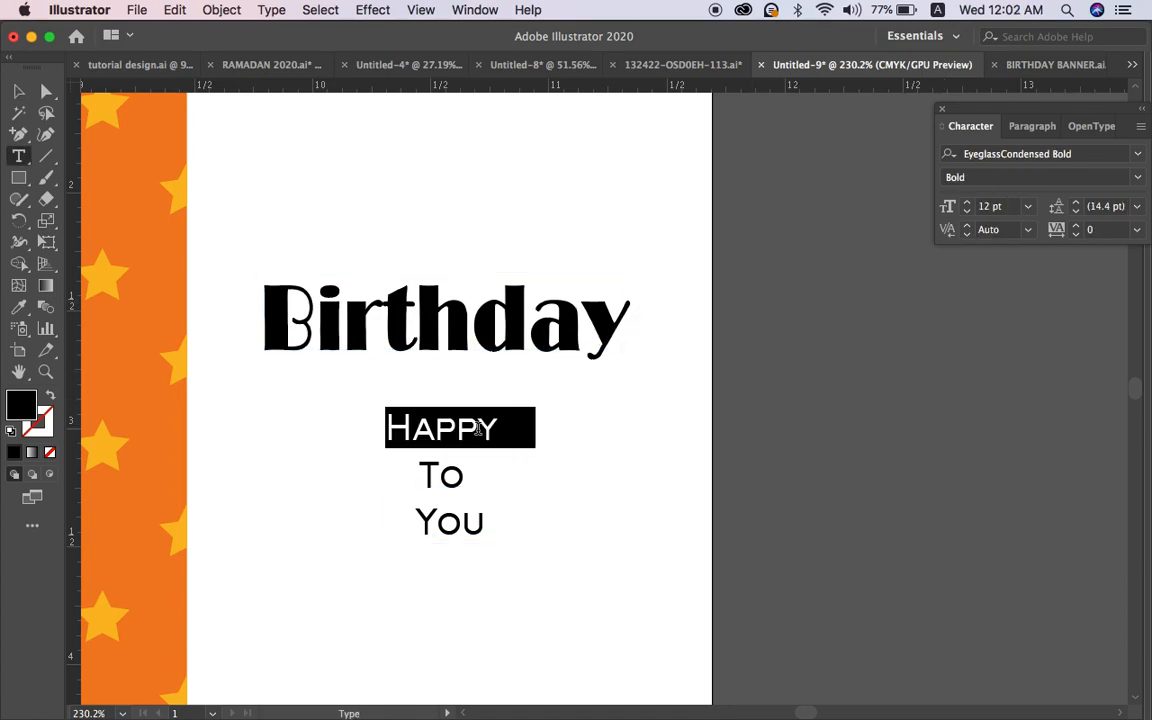
{"action": "left_click", "coordinate": [500, 427]}
{"action": "left_click_drag", "start_coordinate": [500, 427], "coordinate": [376, 419]}
{"action": "key", "text": "super+c"}
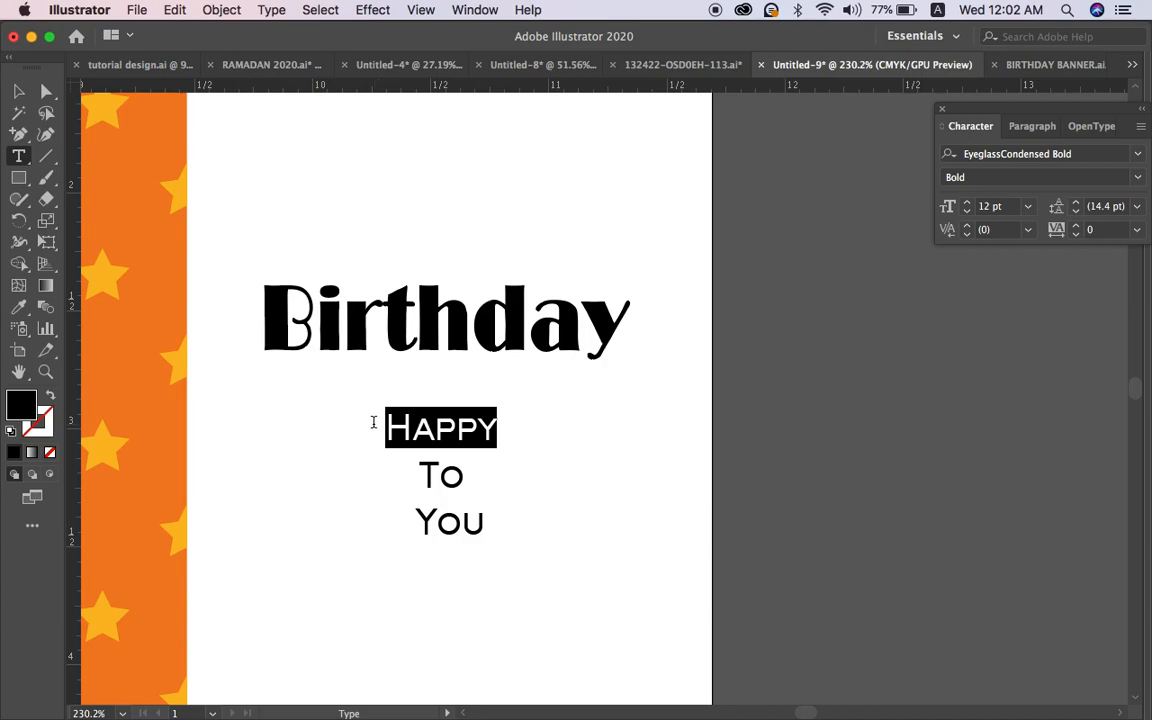
{"action": "key", "text": "BackSpace"}
Paste "Happy" as a separate text object, enlarge it and place it just above "Birthday".
{"action": "left_click", "coordinate": [18, 91]}
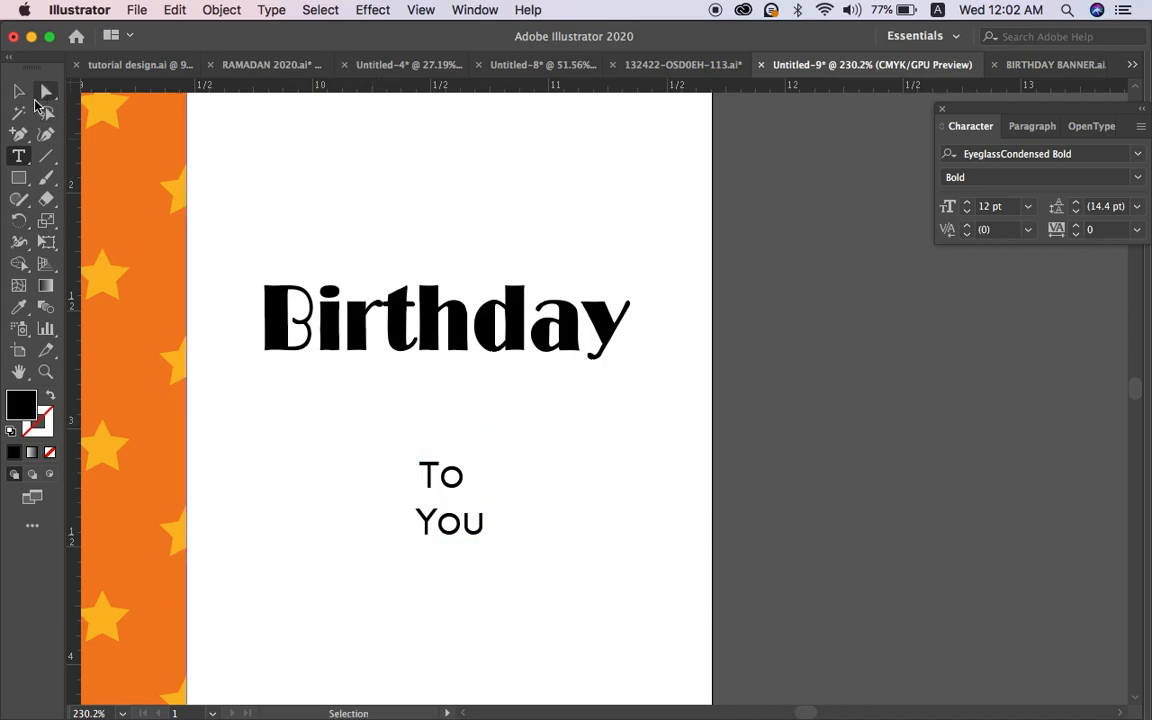
{"action": "left_click", "coordinate": [363, 435]}
{"action": "key", "text": "super+v"}
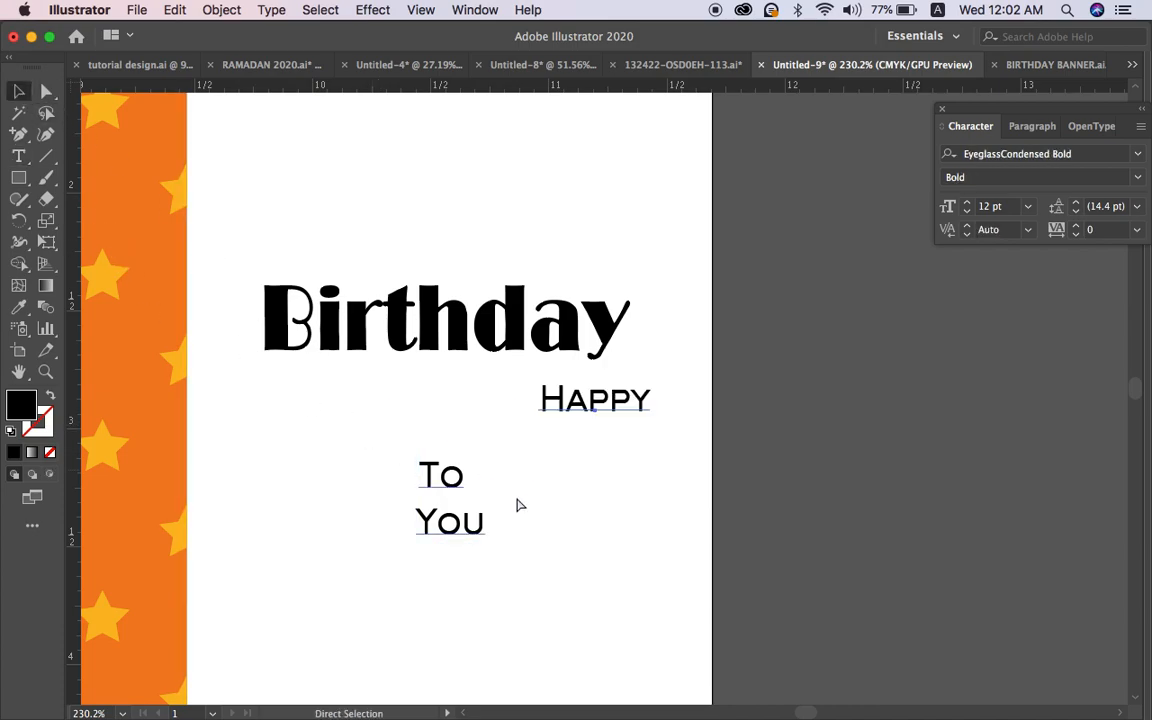
{"action": "left_click_drag", "start_coordinate": [594, 410], "coordinate": [528, 244]}
Align "Happy" and "Birthday" to each other by their horizontal centres.
{"action": "left_click", "coordinate": [514, 314], "text": "shift"}
{"action": "key", "text": "shift+Tab"}
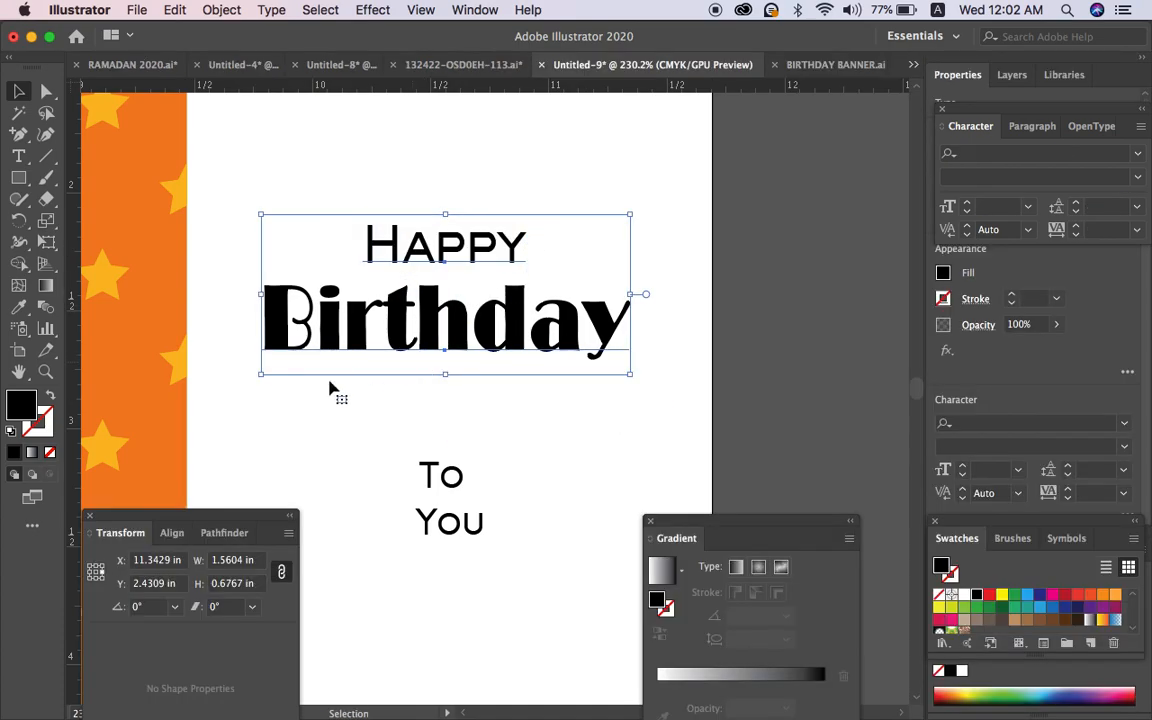
{"action": "left_click", "coordinate": [172, 533]}
{"action": "left_click", "coordinate": [131, 581]}
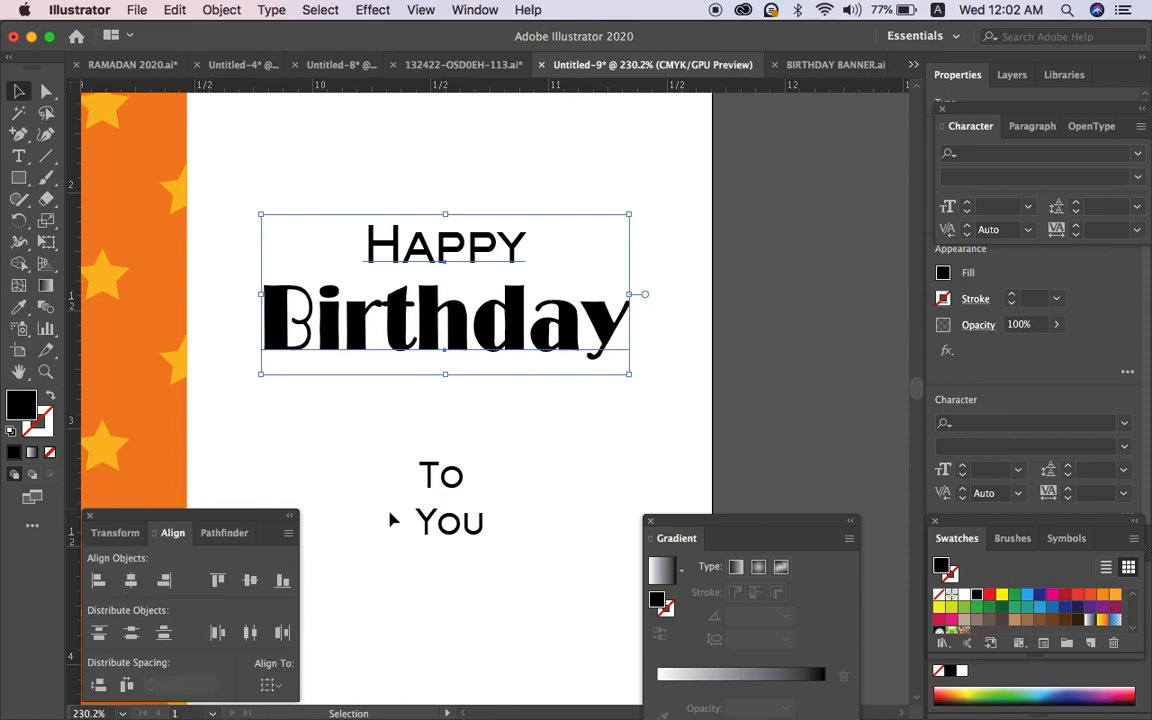
Join "To" and "You" onto one line and remove the empty line above them in the text block.
{"action": "double_click", "coordinate": [420, 522]}
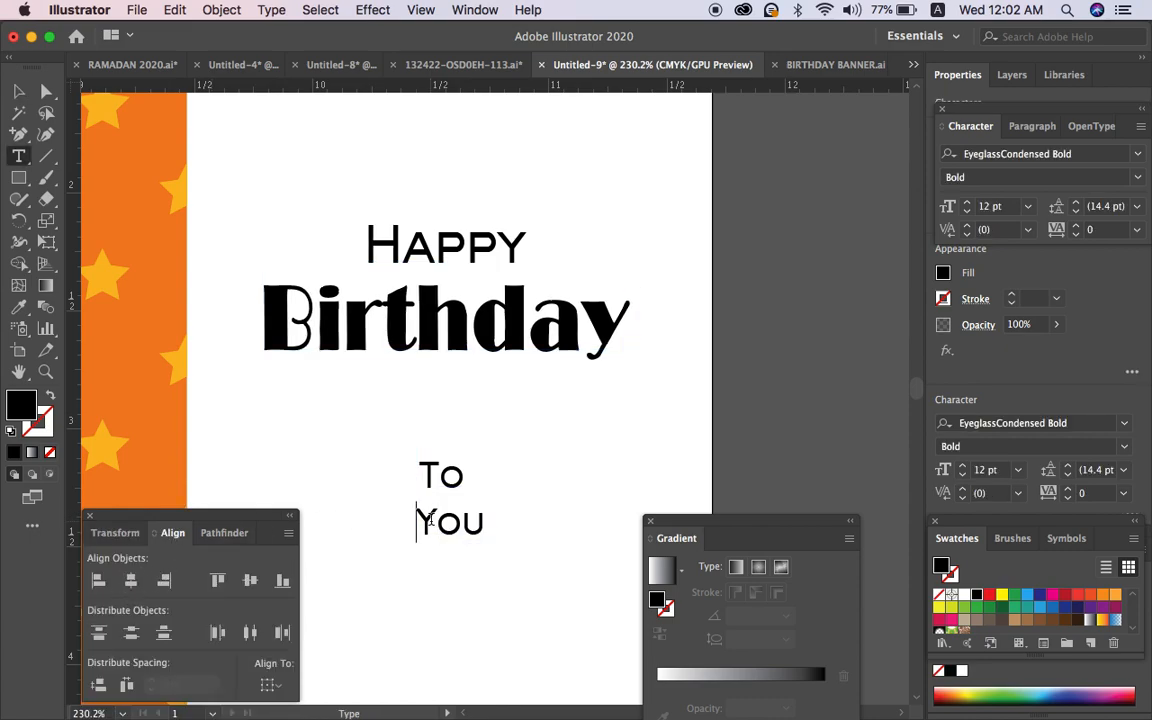
{"action": "key", "text": "BackSpace"}
{"action": "key", "text": "shift+Left"}
{"action": "key", "text": "shift+Left"}
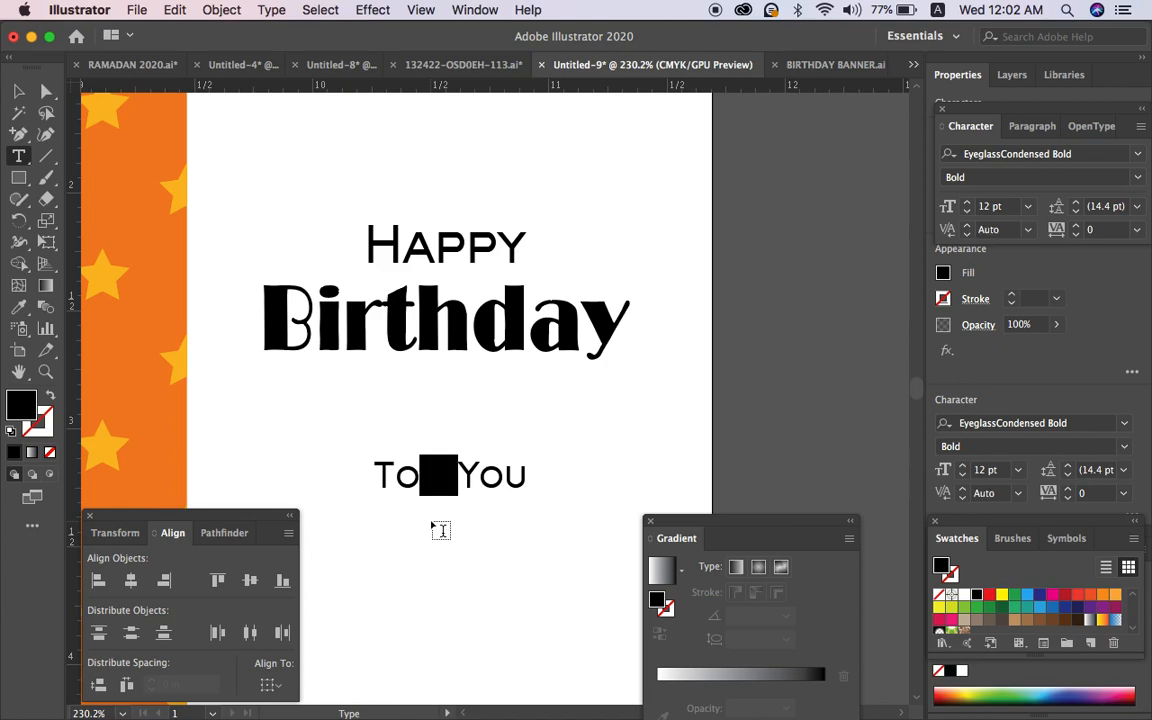
{"action": "left_click", "coordinate": [19, 92]}
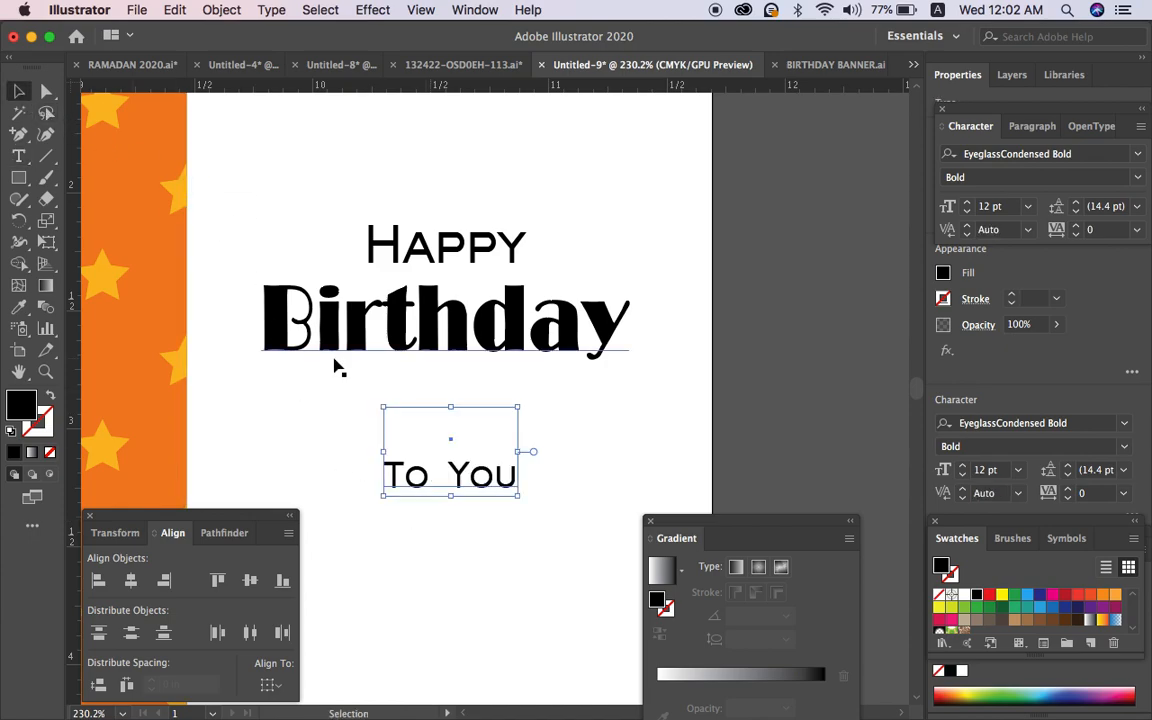
{"action": "double_click", "coordinate": [390, 477]}
{"action": "key", "text": "BackSpace"}
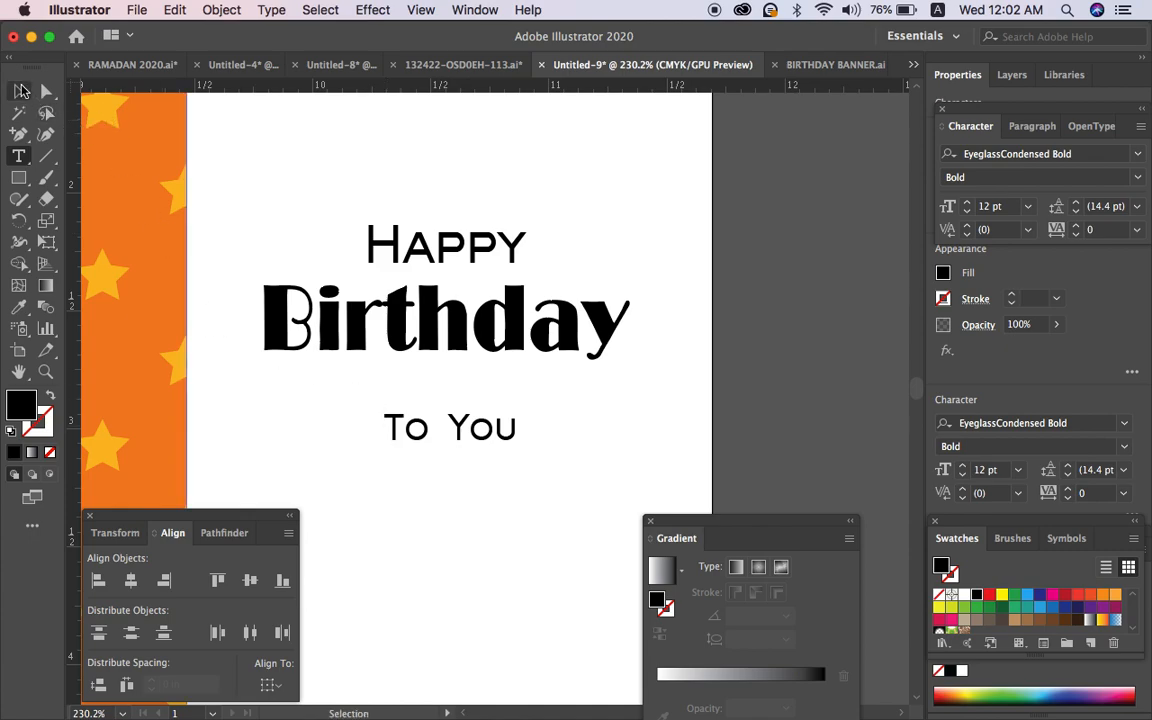
{"action": "left_click", "coordinate": [27, 84]}
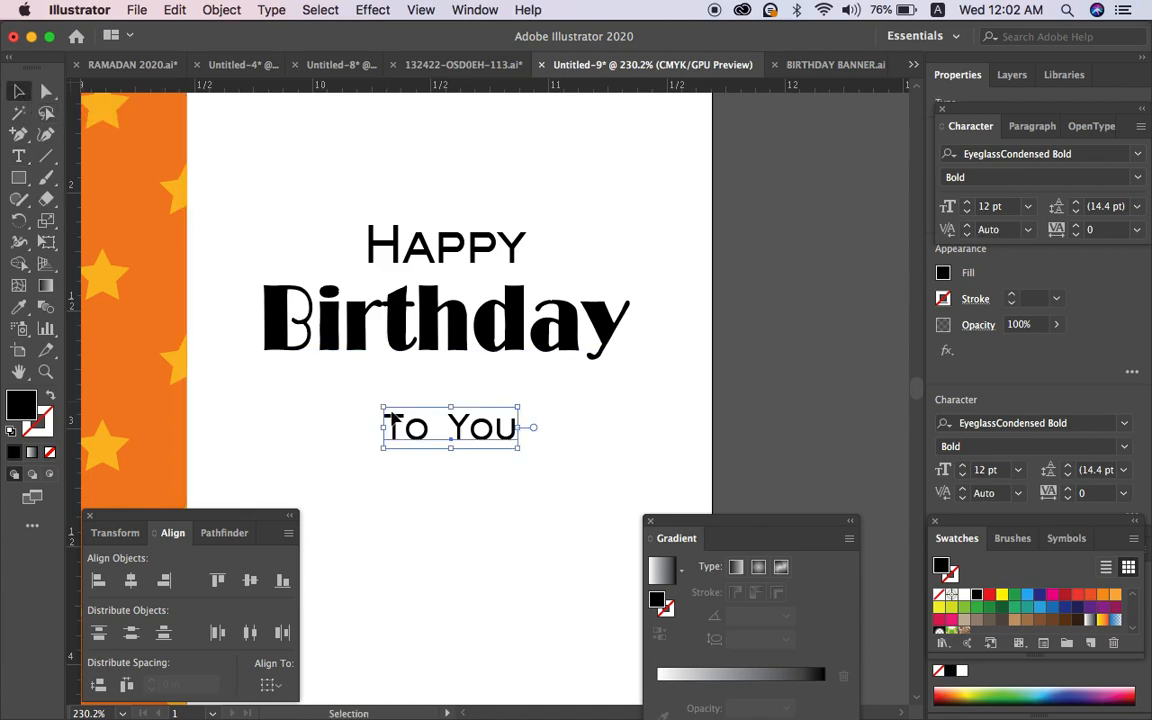
Enlarge "To You" to about 20.4 pt and place it just below "Birthday".
{"action": "left_click_drag", "start_coordinate": [383, 428], "coordinate": [289, 428]}
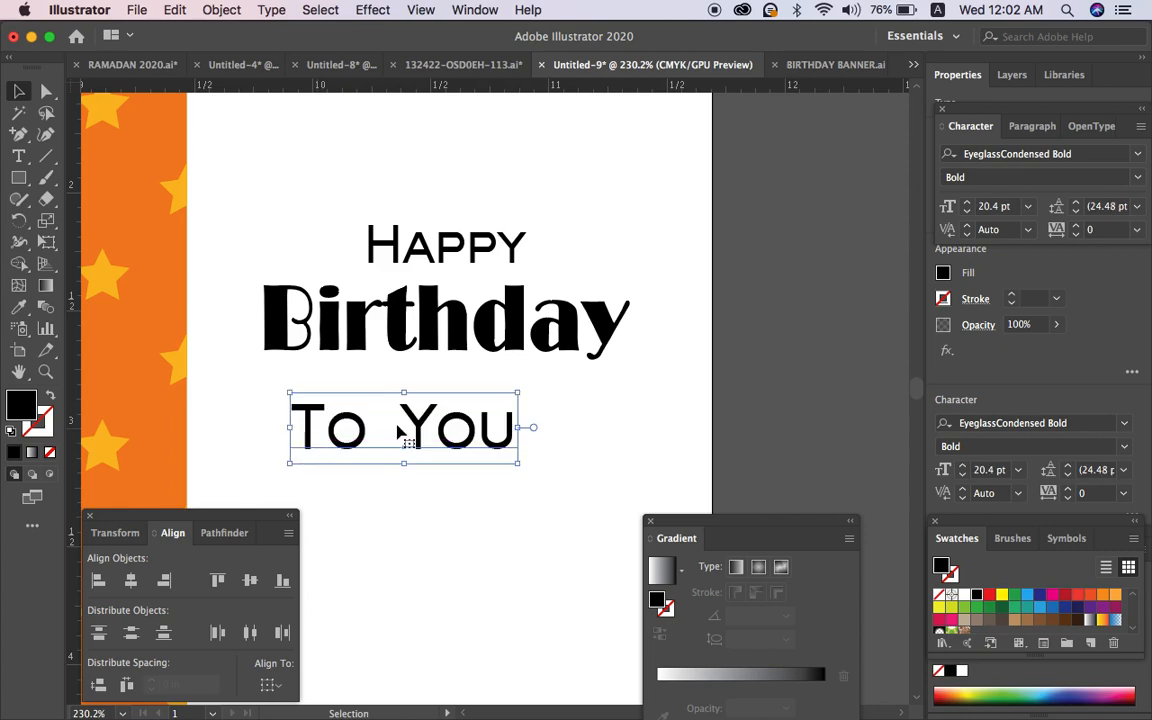
{"action": "left_click_drag", "start_coordinate": [418, 428], "coordinate": [443, 406]}
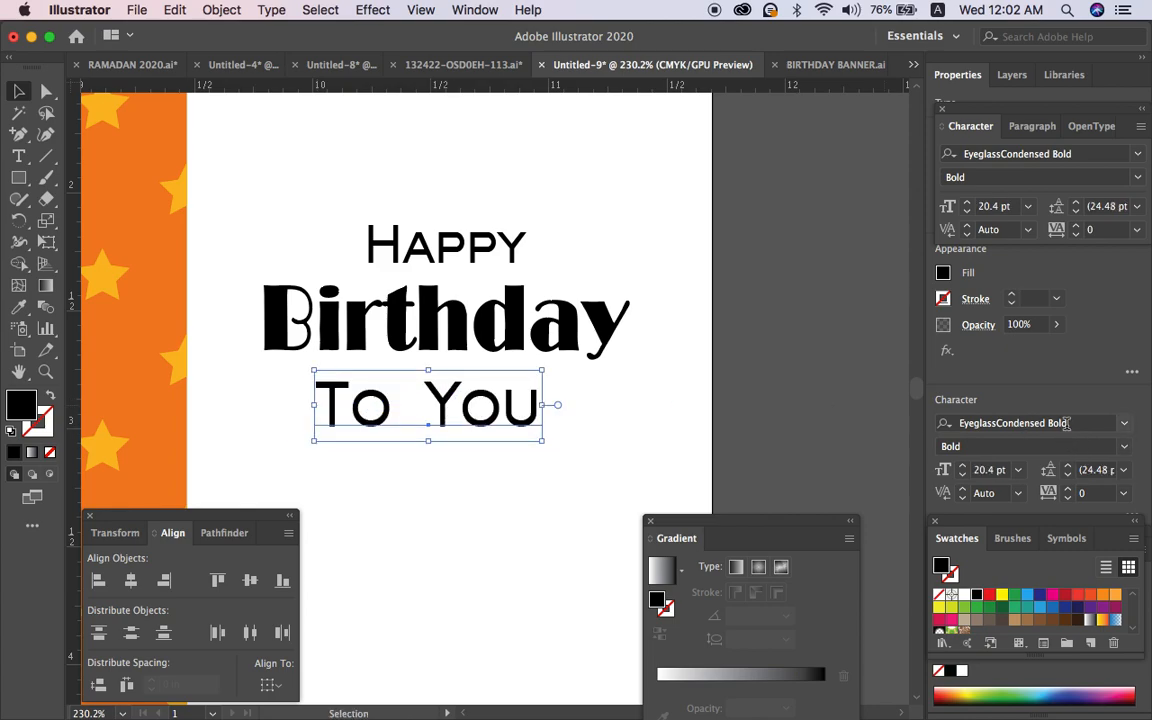
Try alternative fonts on "To You", including EgyptoHeavy Regular, Didot, Cuckoo Regular, Courier New, Comic Sans MS and ChitraGMJ.
{"action": "left_click", "coordinate": [1067, 423]}
{"action": "key", "text": "Up"}
{"action": "key", "text": "Up"}
{"action": "key", "text": "Up"}
{"action": "key", "text": "Up"}
{"action": "key", "text": "Up"}
{"action": "key", "text": "Up"}
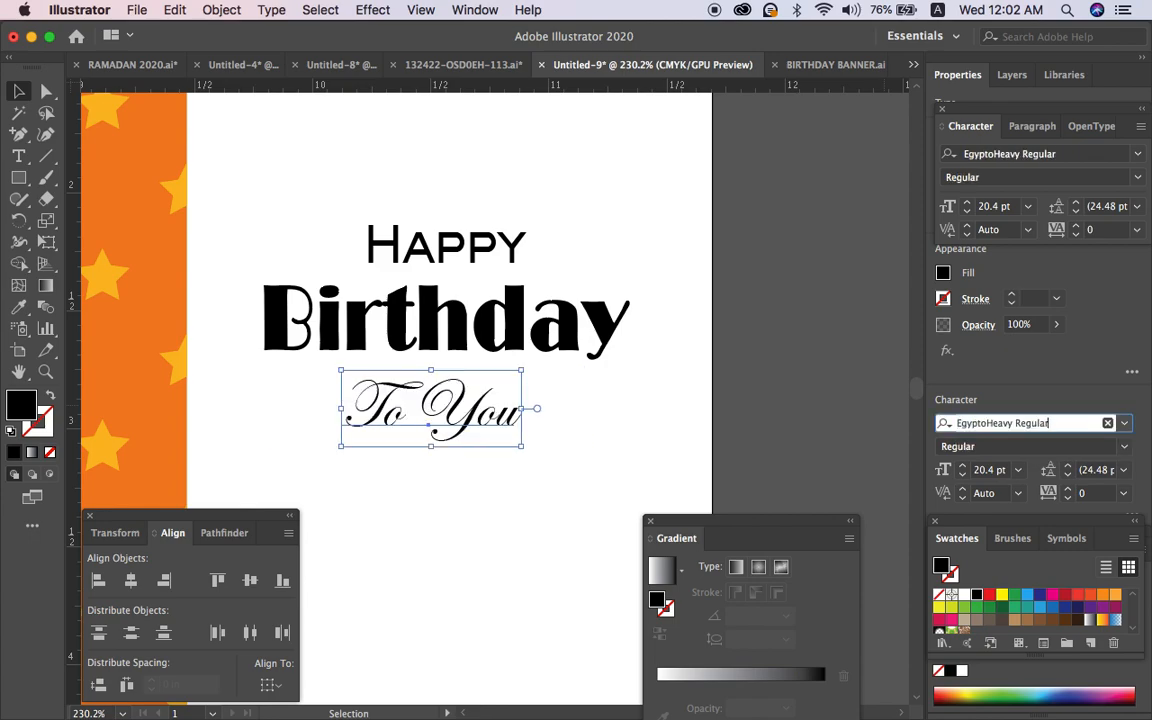
{"action": "key", "text": "Up"}
{"action": "key", "text": "Up"}
{"action": "key", "text": "Up"}
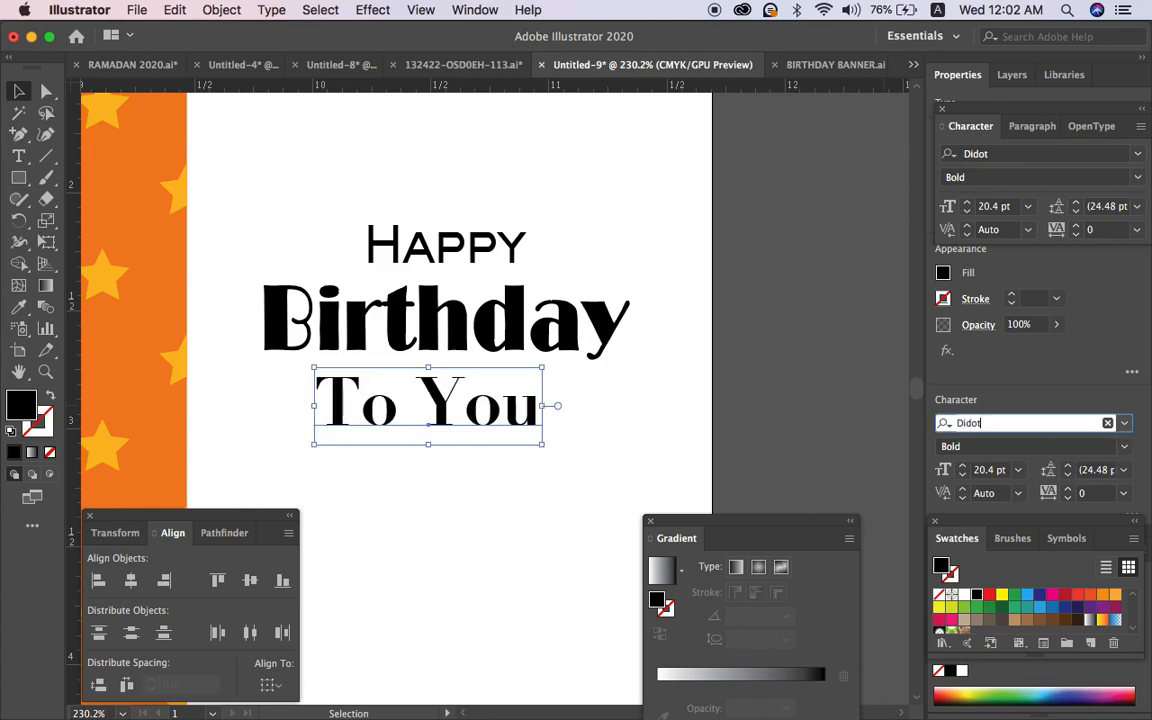
{"action": "key", "text": "Down"}
{"action": "key", "text": "Up"}
{"action": "key", "text": "Up"}
{"action": "key", "text": "Up"}
{"action": "key", "text": "Up"}
{"action": "key", "text": "Up"}
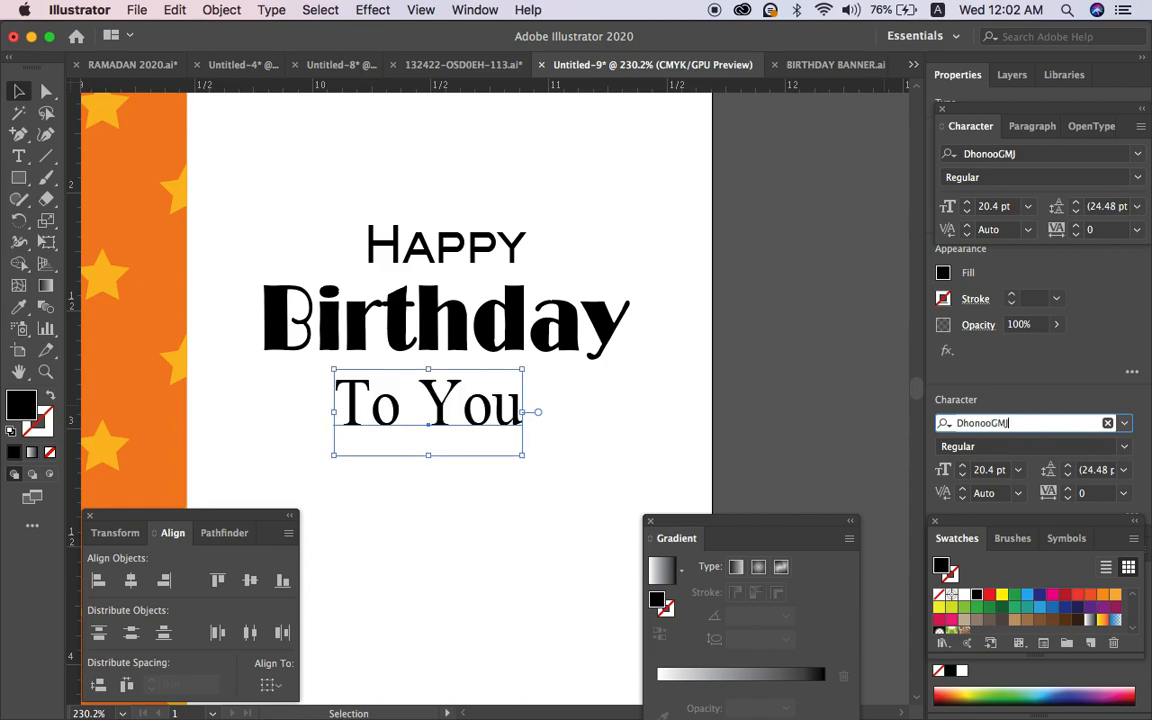
{"action": "key", "text": "Up"}
{"action": "key", "text": "Up"}
{"action": "key", "text": "Up"}
{"action": "key", "text": "Up"}
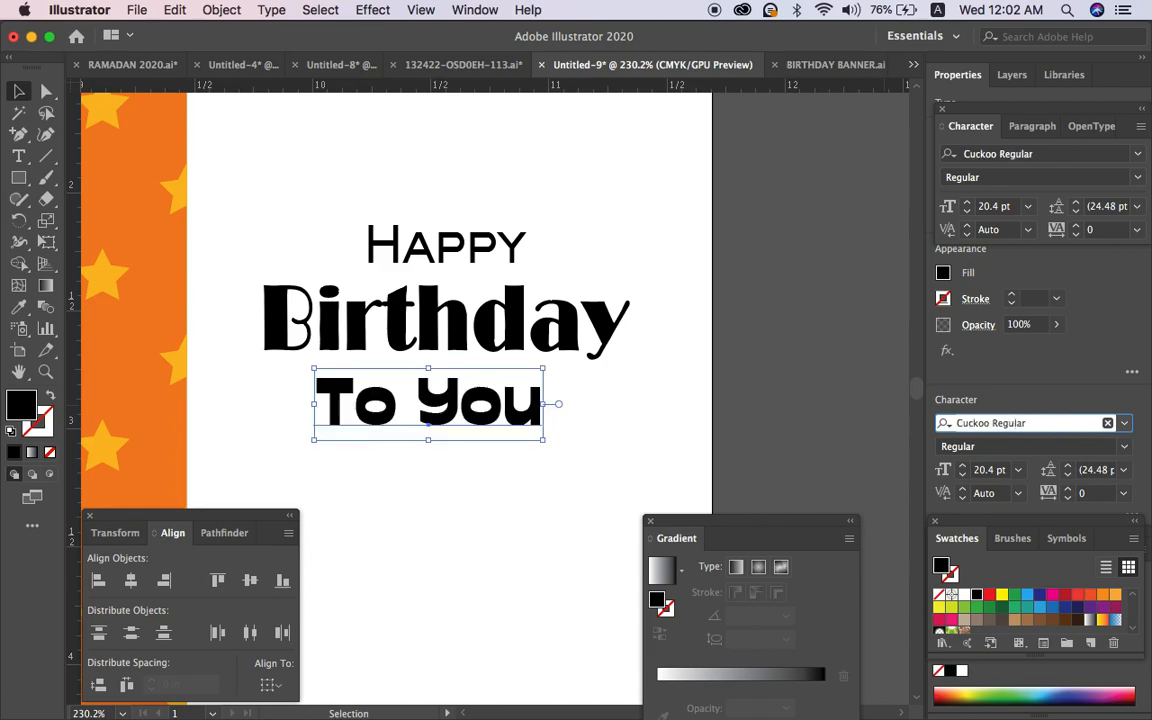
{"action": "key", "text": "Up"}
{"action": "key", "text": "Up"}
{"action": "key", "text": "Up"}
{"action": "key", "text": "Up"}
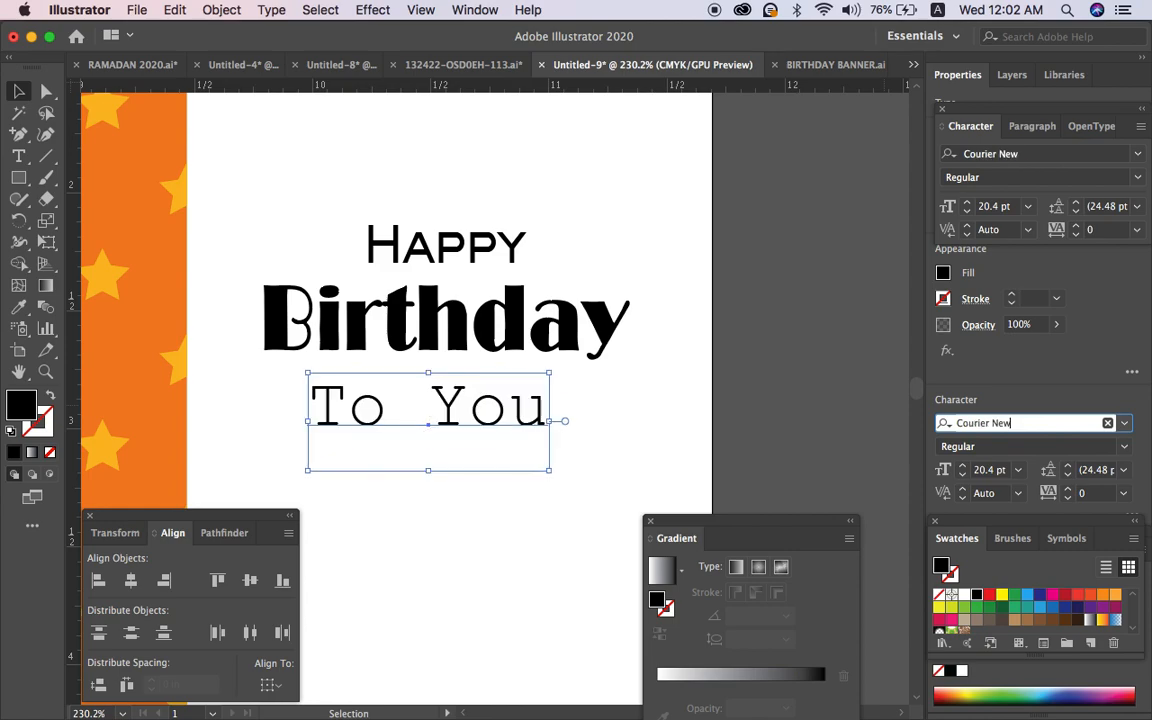
{"action": "key", "text": "Up"}
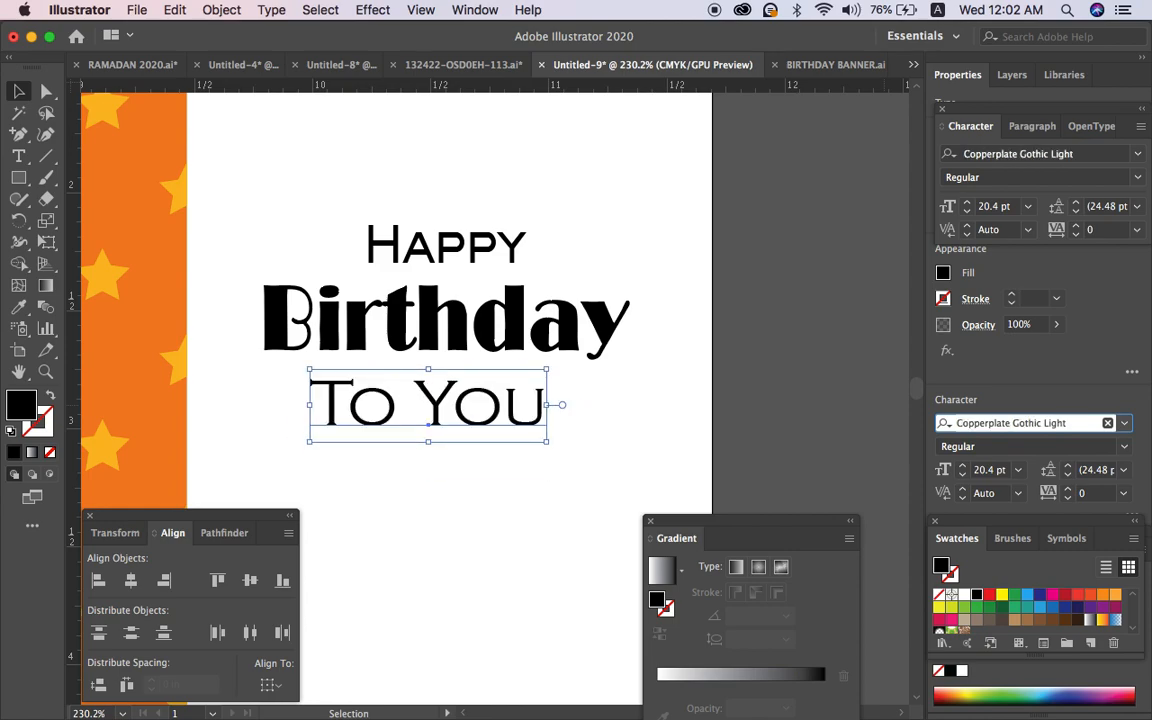
{"action": "key", "text": "Up"}
{"action": "key", "text": "Up"}
{"action": "key", "text": "Up"}
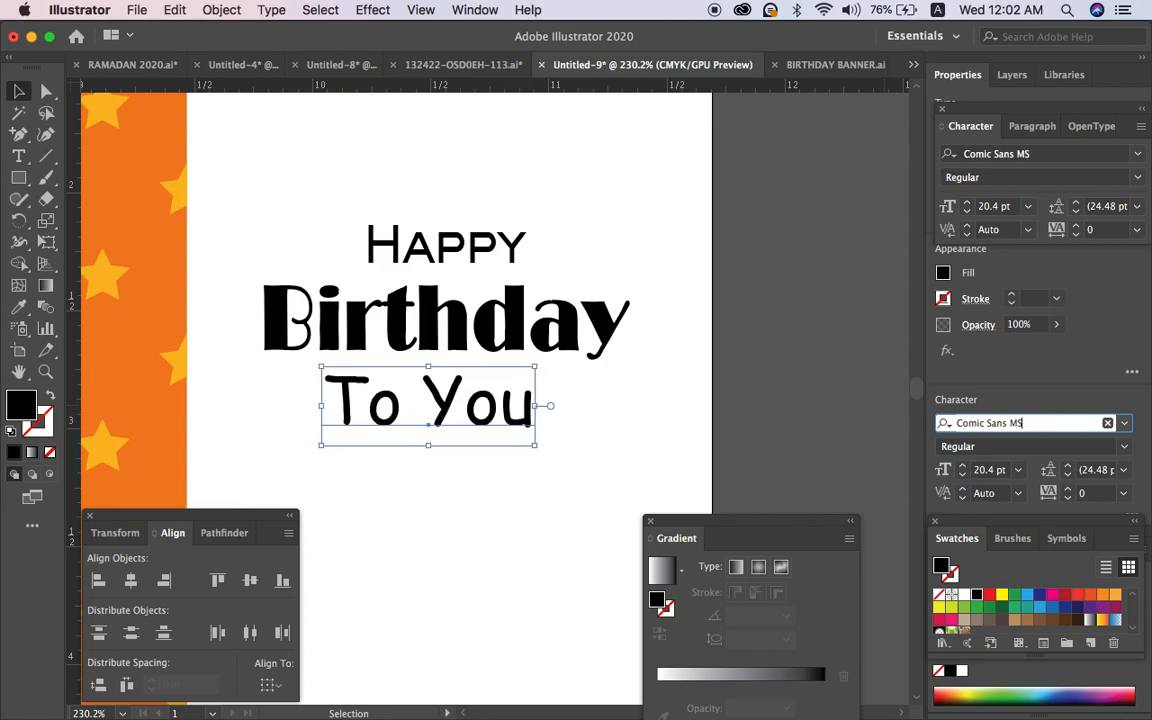
{"action": "key", "text": "Up"}
{"action": "key", "text": "Up"}
{"action": "key", "text": "Up"}
{"action": "key", "text": "Up"}
{"action": "key", "text": "Up"}
{"action": "key", "text": "Up"}
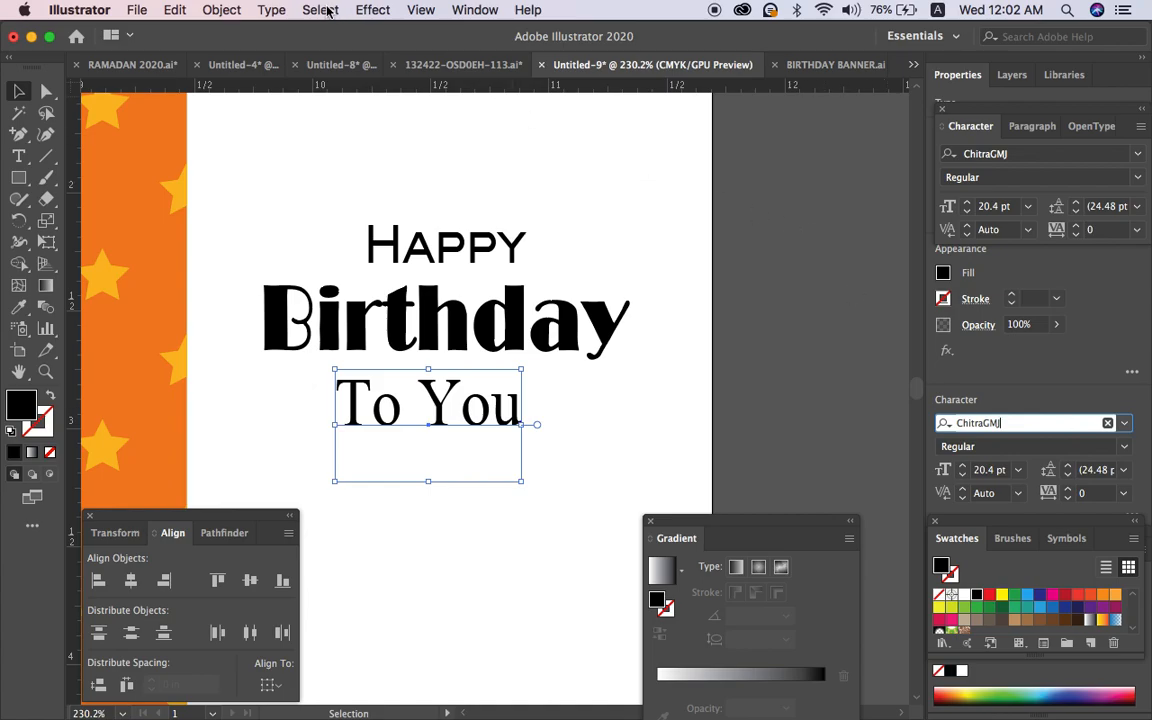
Change the case of the "To You" text to lowercase.
{"action": "left_click", "coordinate": [272, 10]}
{"action": "mouse_move", "coordinate": [350, 268]}
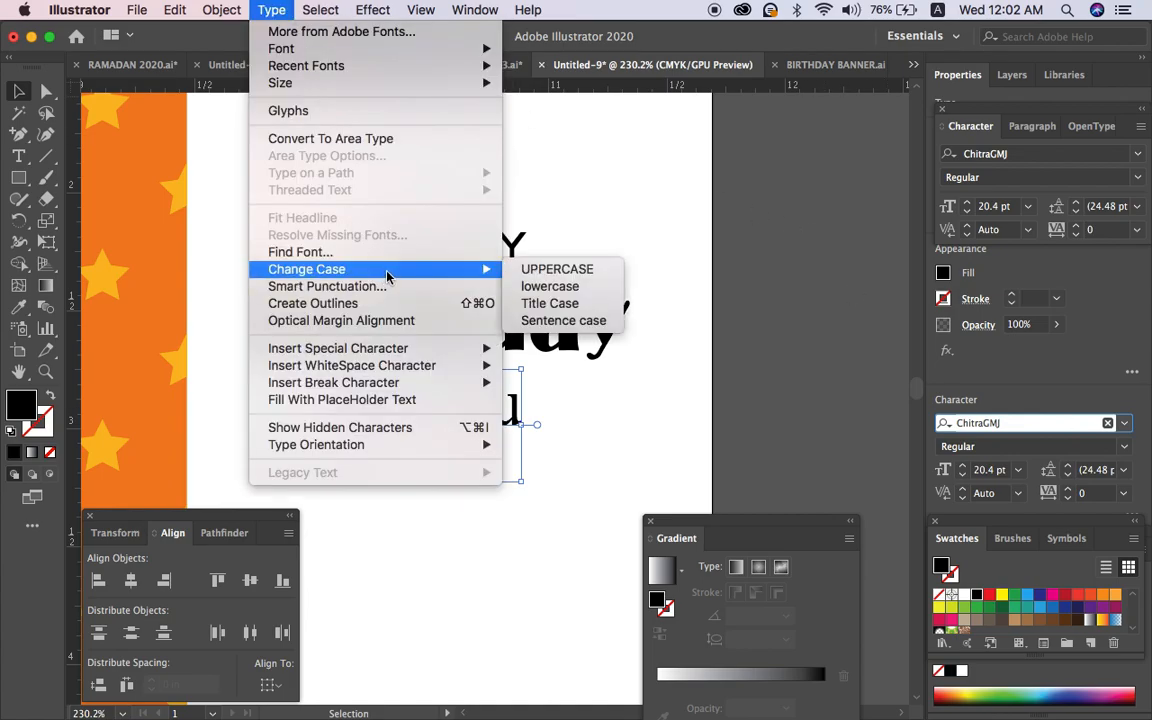
{"action": "left_click", "coordinate": [570, 286]}
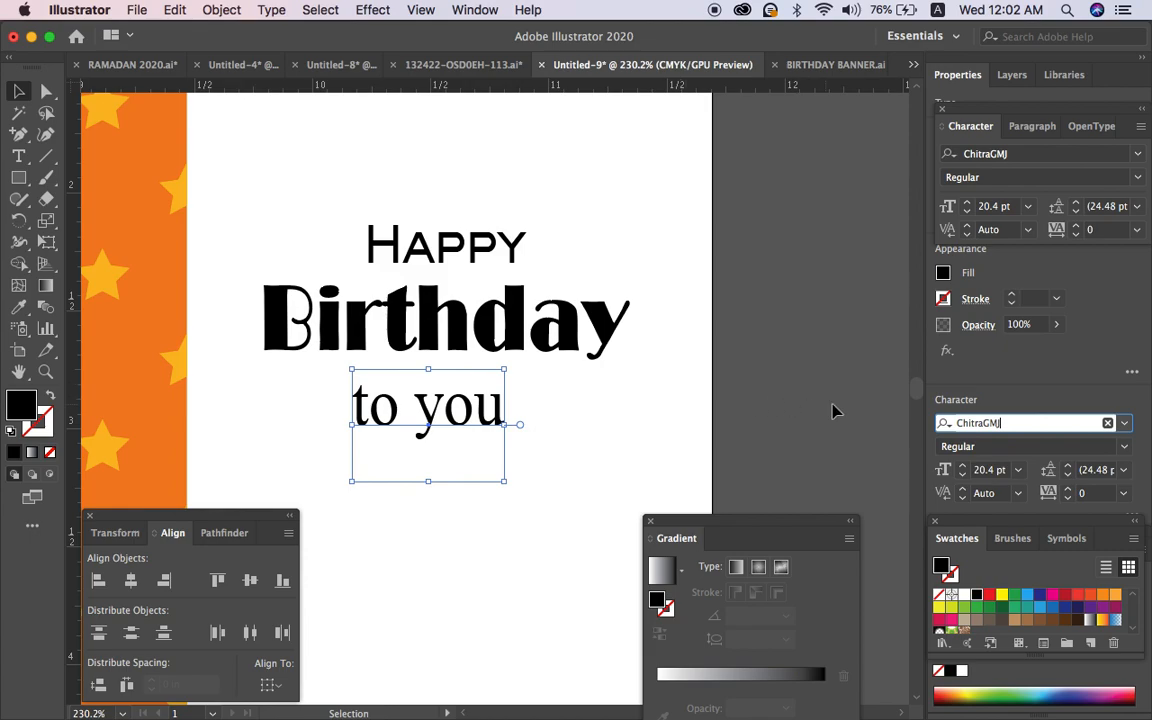
Set the font of the "to you" text to Copperplate Gothic.
{"action": "left_click", "coordinate": [1124, 423]}
{"action": "scroll", "coordinate": [1021, 560], "scroll_direction": "down", "scroll_amount": 3}
{"action": "scroll", "coordinate": [1015, 570], "scroll_direction": "down", "scroll_amount": 3}
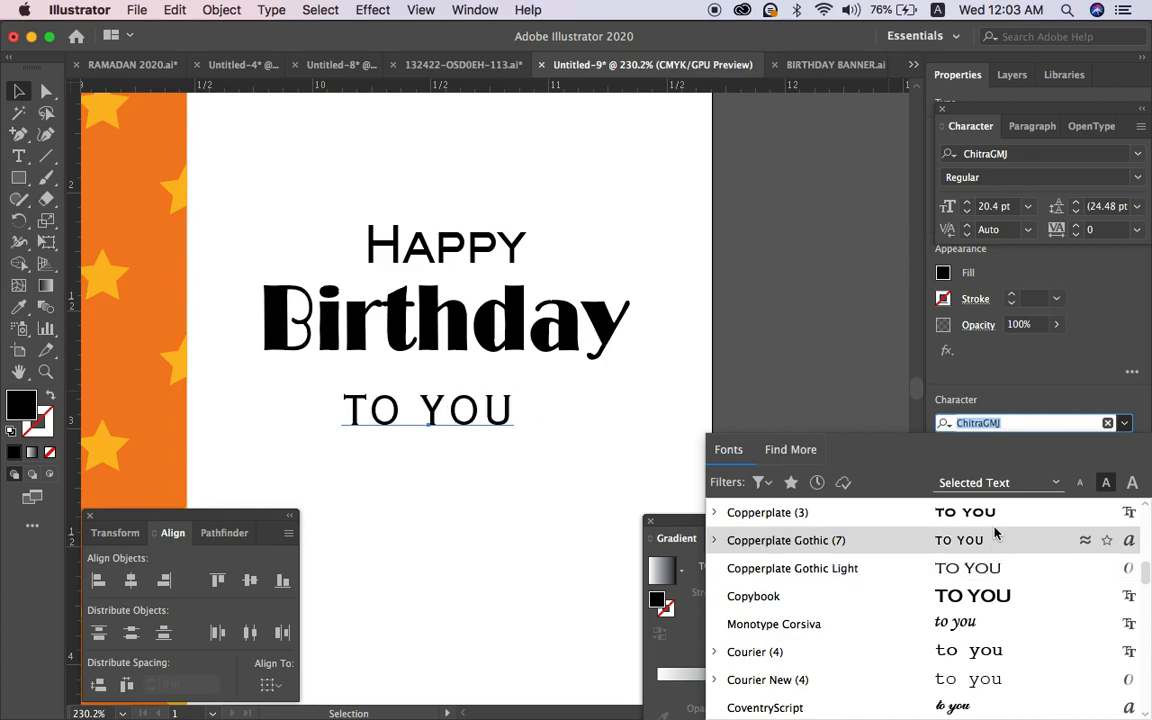
{"action": "left_click", "coordinate": [995, 537]}
Enlarge "TO YOU" to about 29.17 pt and shift it down to sit just below "Birthday".
{"action": "left_click_drag", "start_coordinate": [514, 406], "coordinate": [553, 419]}
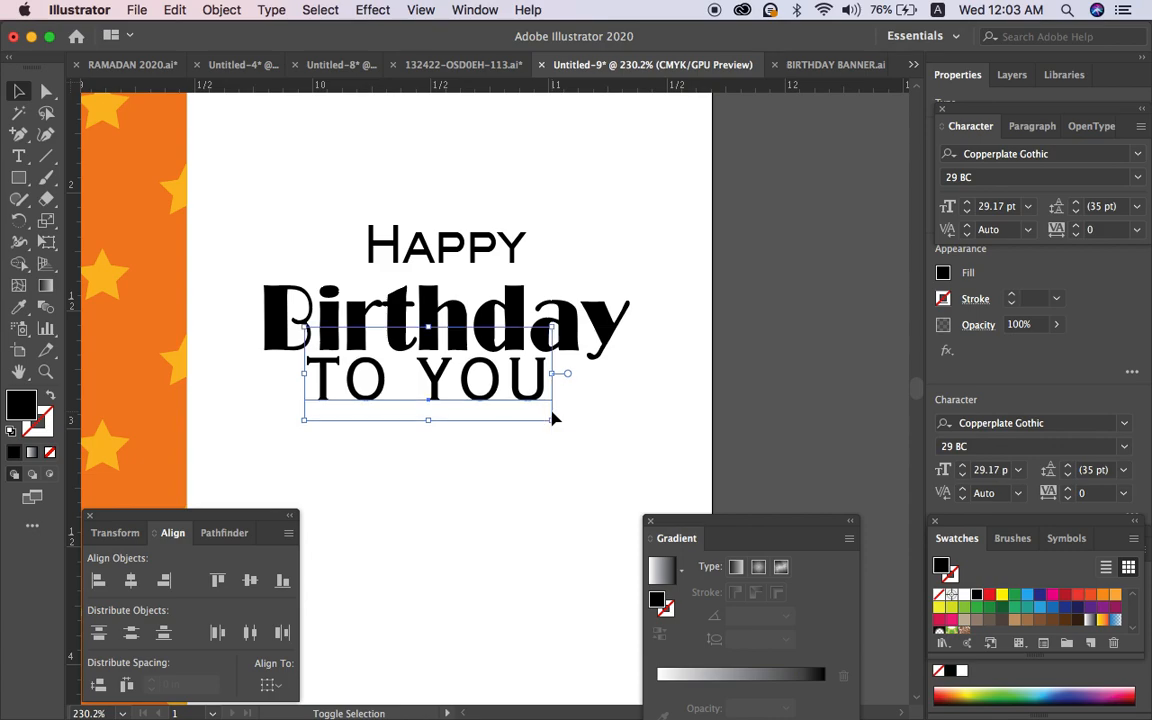
{"action": "key", "text": "shift+Down"}
{"action": "key", "text": "Up"}
{"action": "key", "text": "Up"}
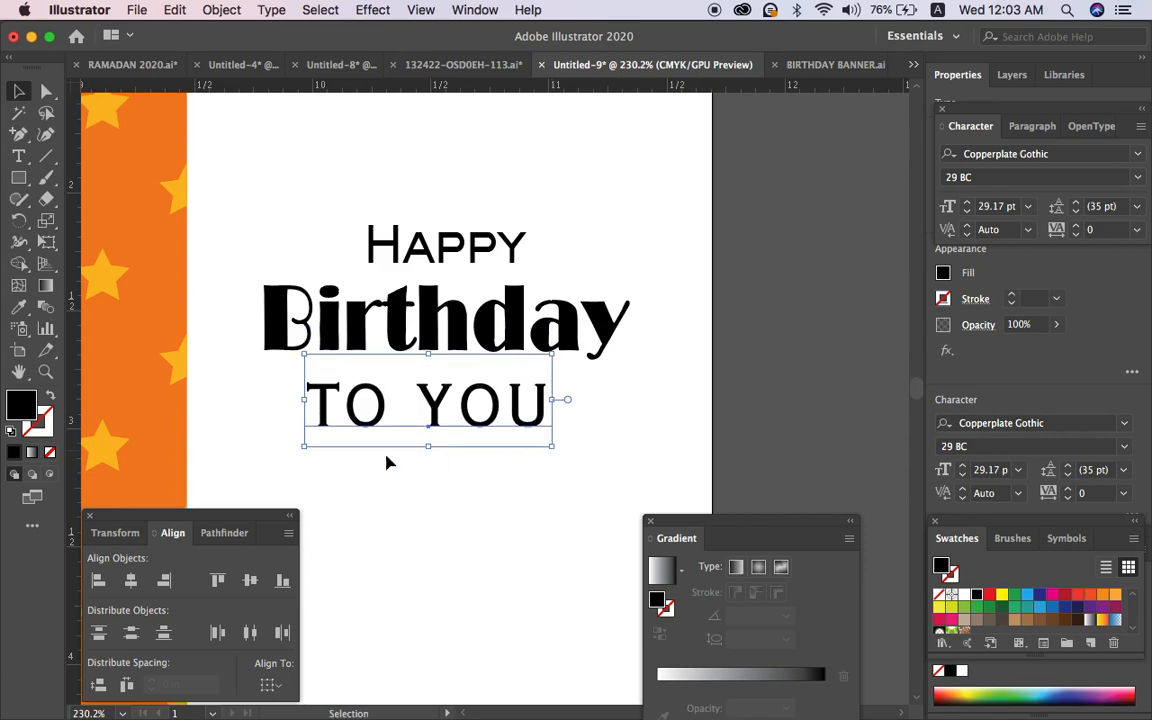
Draw a black rectangle covering "TO YOU" and add an anchor point at the middle of each short side.
{"action": "left_click", "coordinate": [19, 178]}
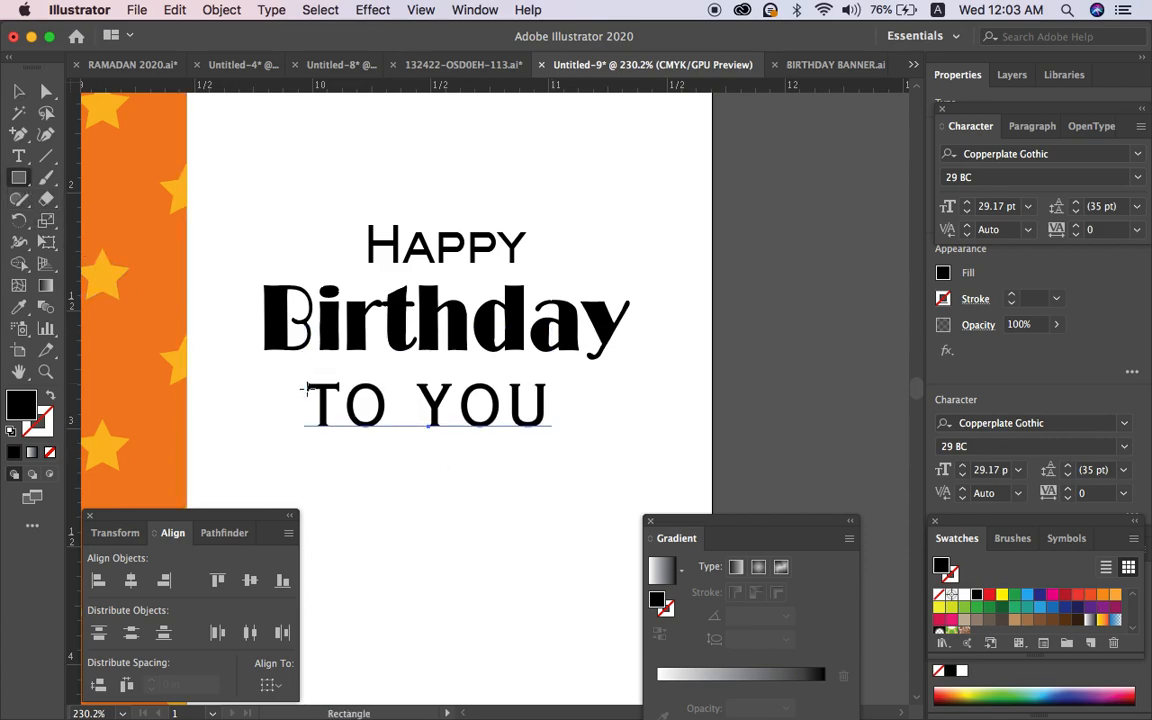
{"action": "left_click_drag", "start_coordinate": [287, 369], "coordinate": [574, 441]}
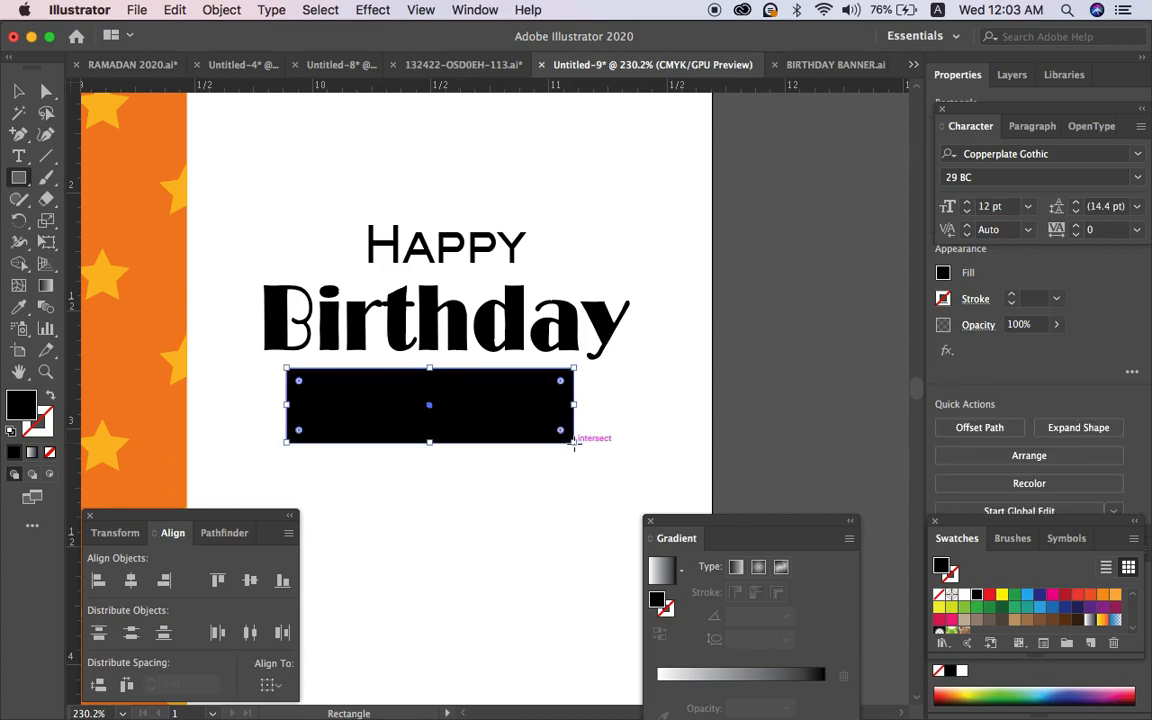
{"action": "left_click", "coordinate": [20, 137]}
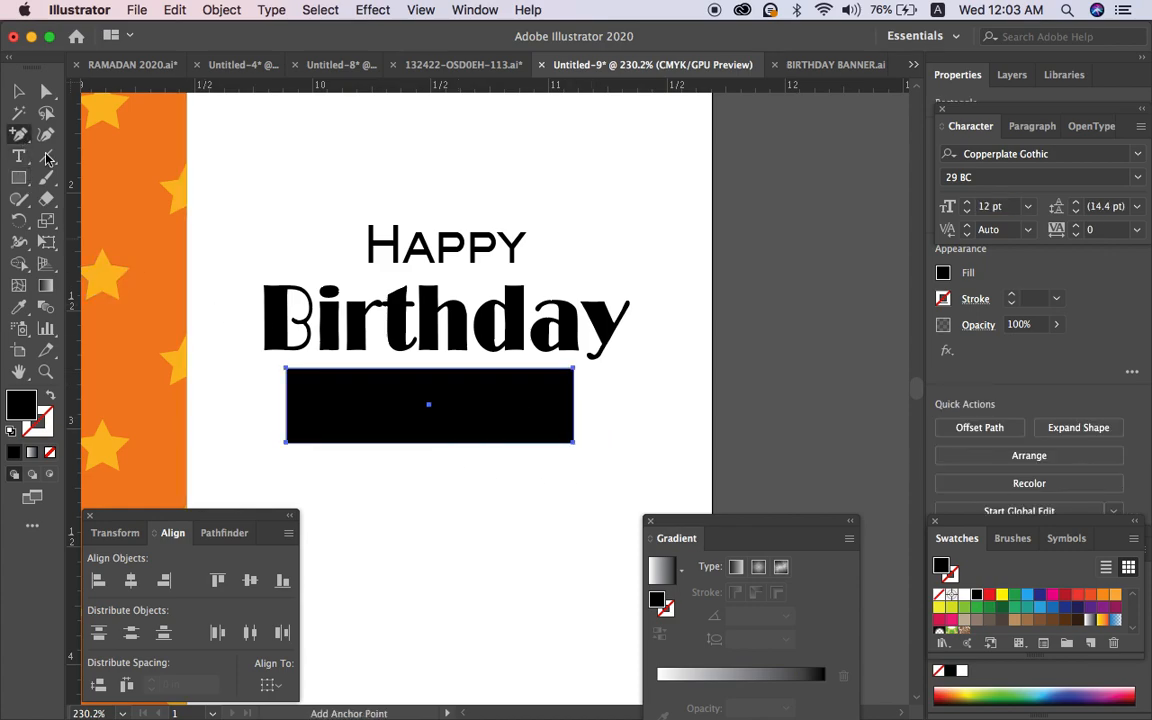
{"action": "left_click", "coordinate": [286, 405]}
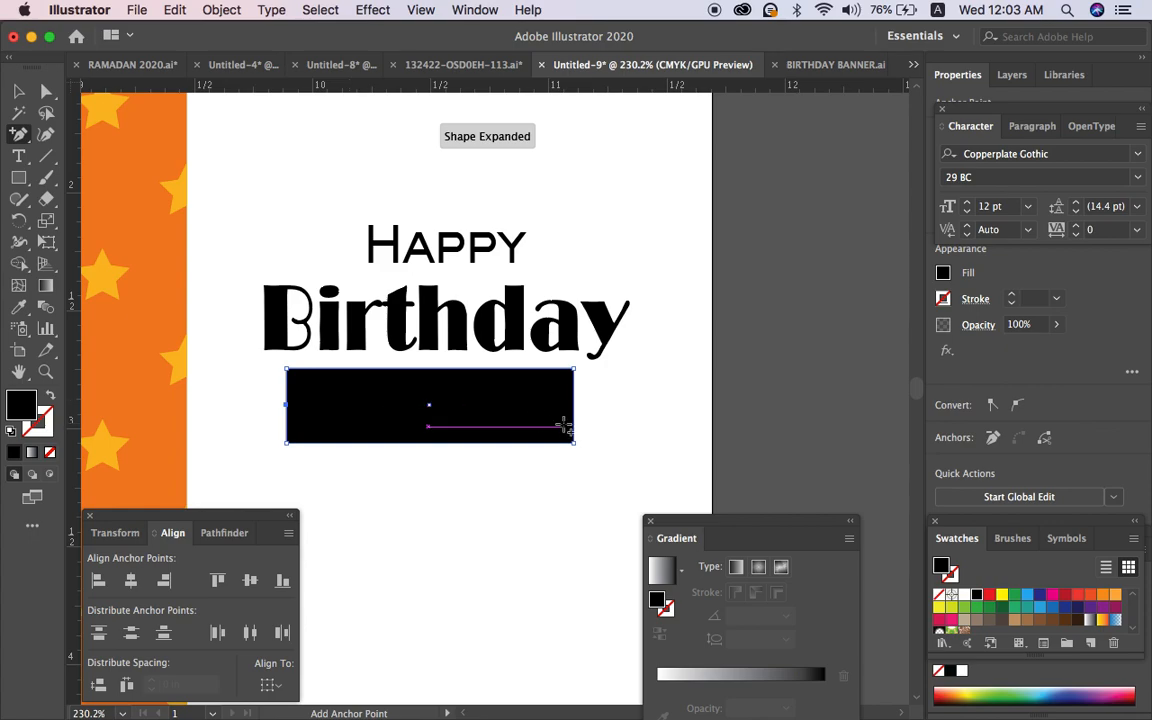
{"action": "left_click", "coordinate": [574, 404]}
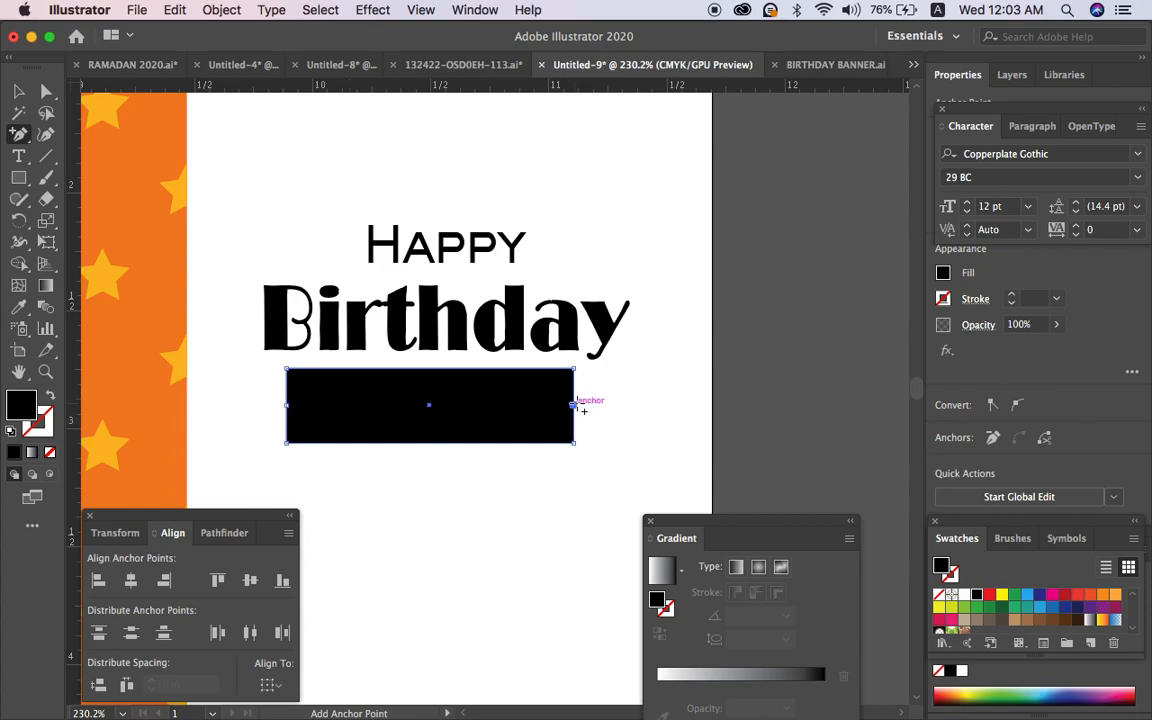
Move the rectangle's two side midpoints inward to form a ribbon with notched ends.
{"action": "key", "text": "shift+Left"}
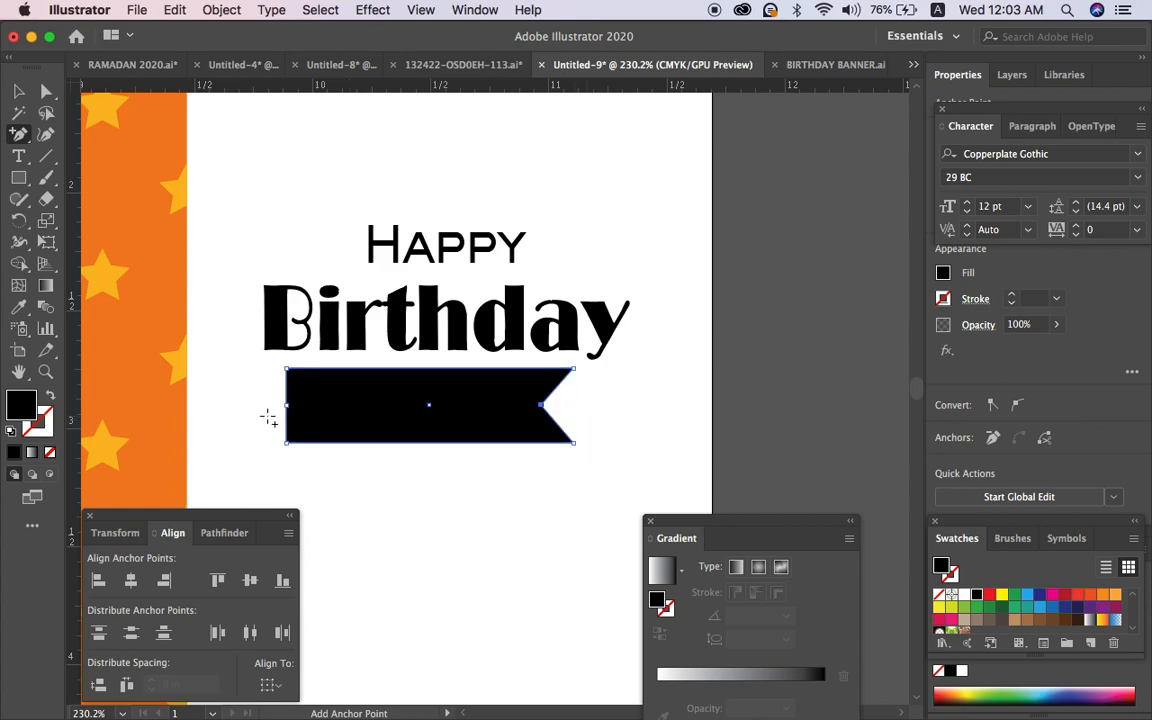
{"action": "left_click", "coordinate": [45, 91]}
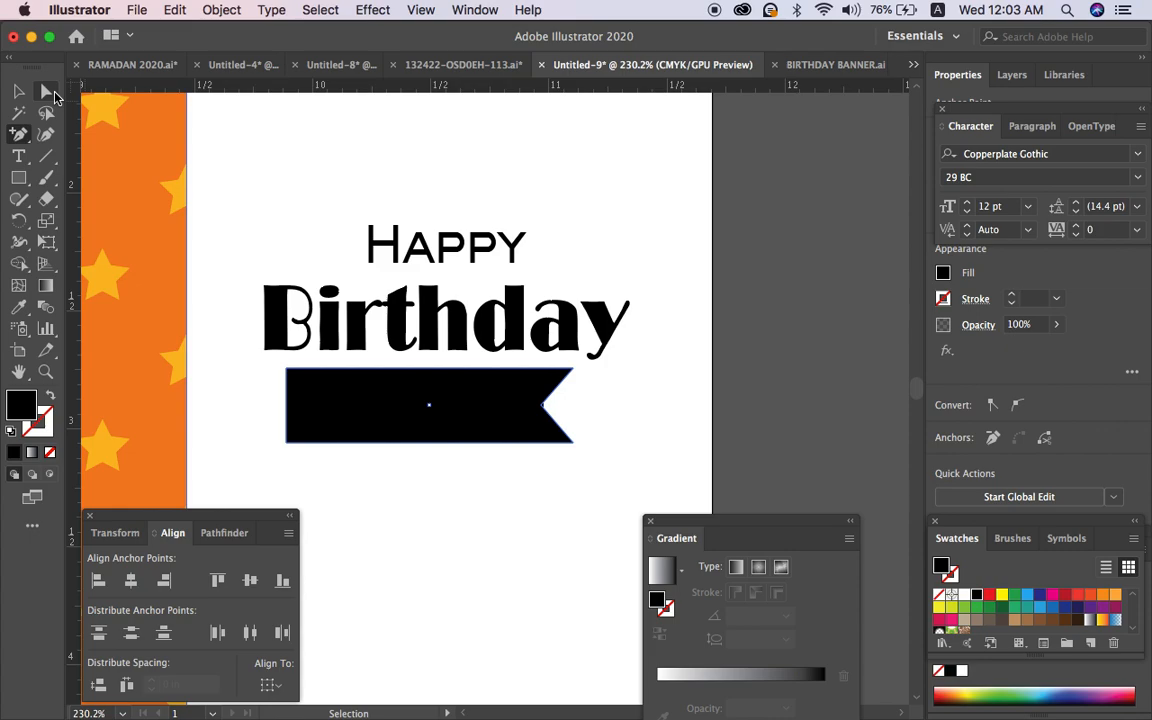
{"action": "left_click", "coordinate": [287, 406]}
{"action": "key", "text": "shift+Right"}
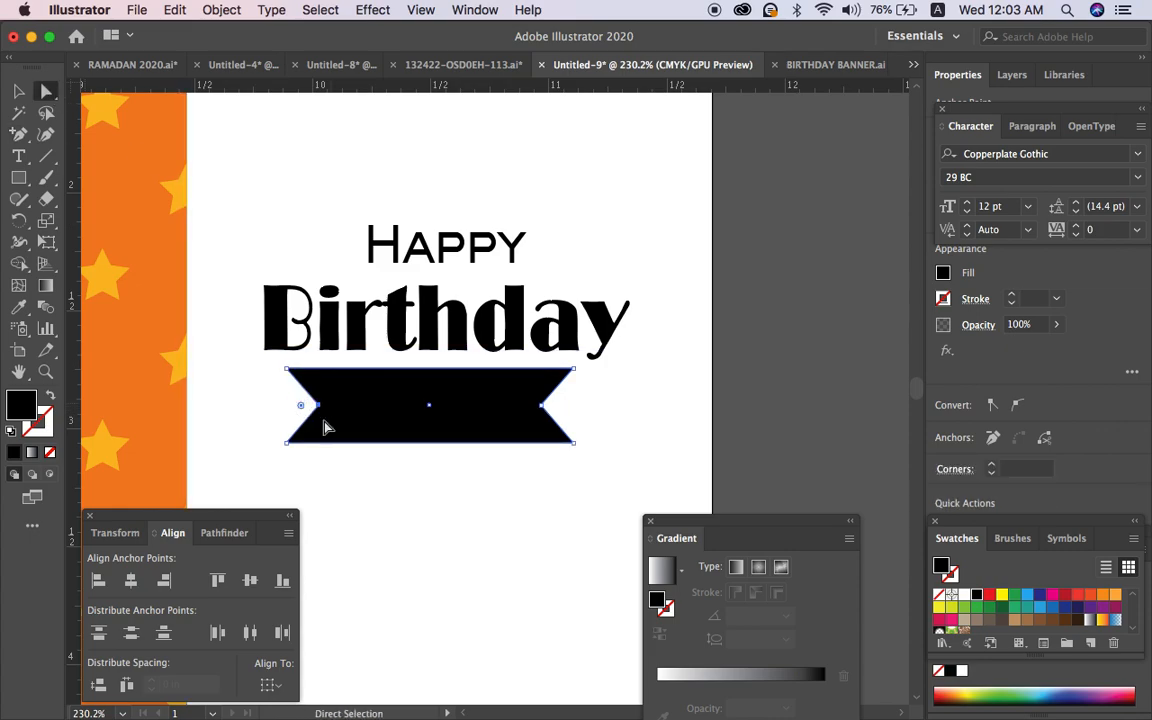
Send the black ribbon shape behind the "TO YOU" text.
{"action": "left_click", "coordinate": [404, 455]}
{"action": "left_click", "coordinate": [429, 404]}
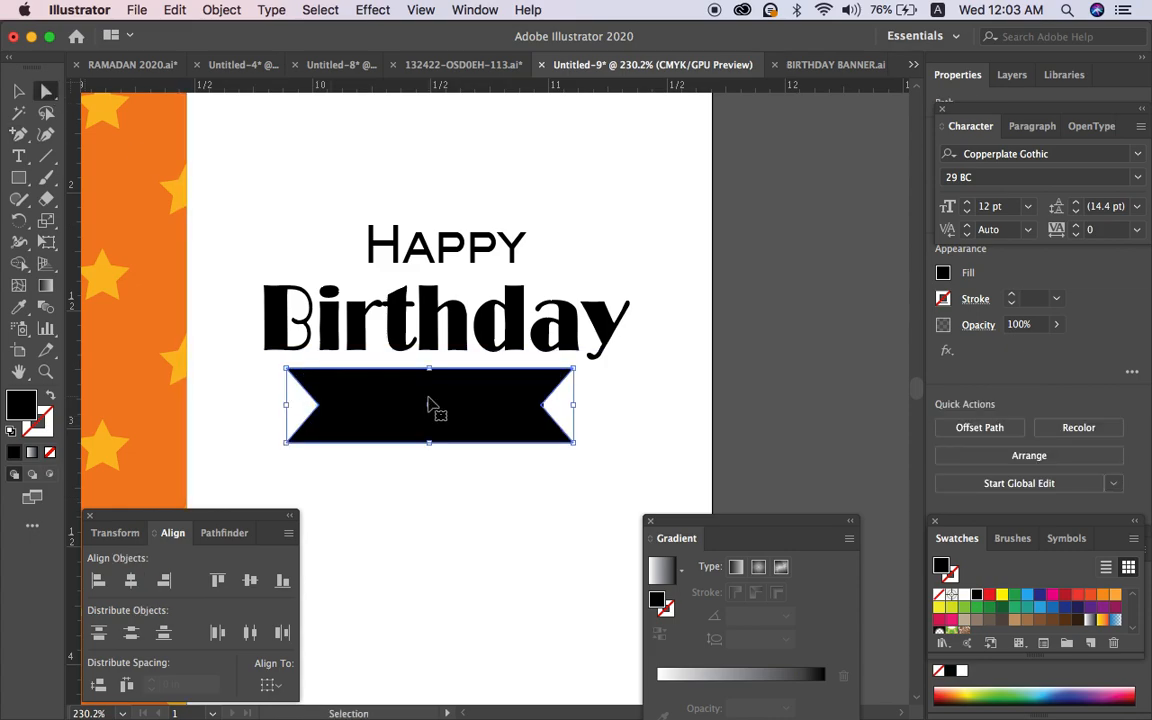
{"action": "key", "text": "Delete"}
{"action": "left_click", "coordinate": [431, 405]}
{"action": "key", "text": "cmd+z"}
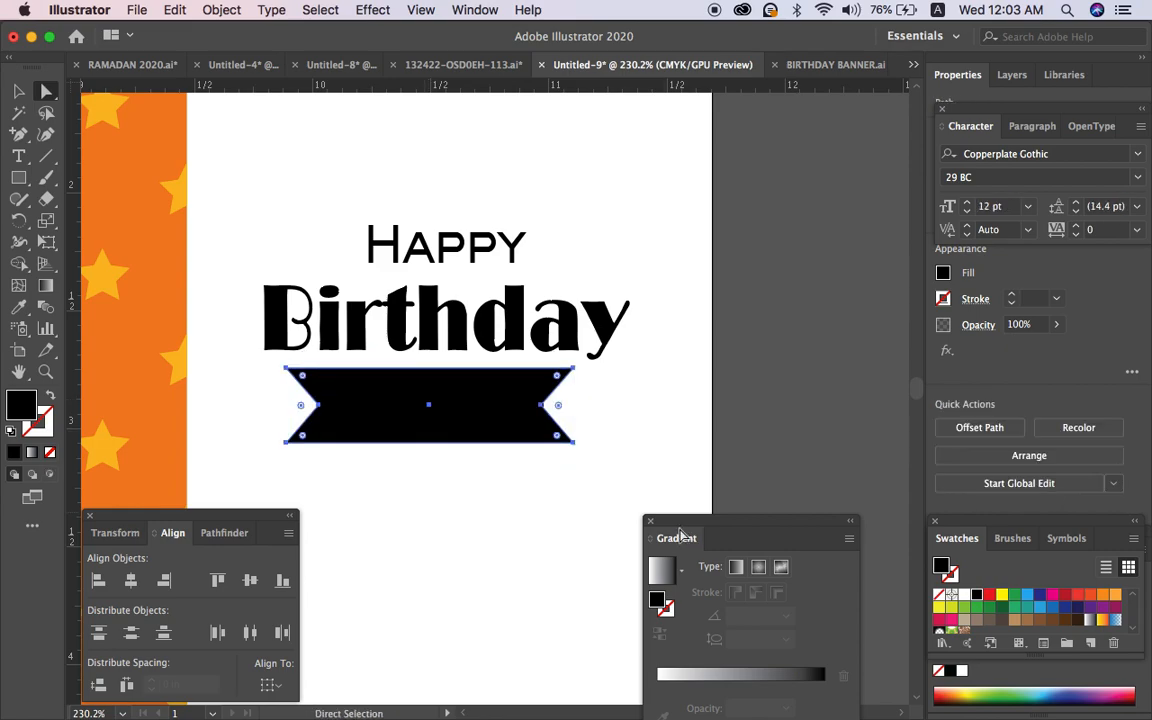
{"action": "left_click", "coordinate": [496, 514]}
Fill the "TO YOU" text with white and shrink it to about 21.73 pt so it fits inside the ribbon.
{"action": "left_click", "coordinate": [492, 412]}
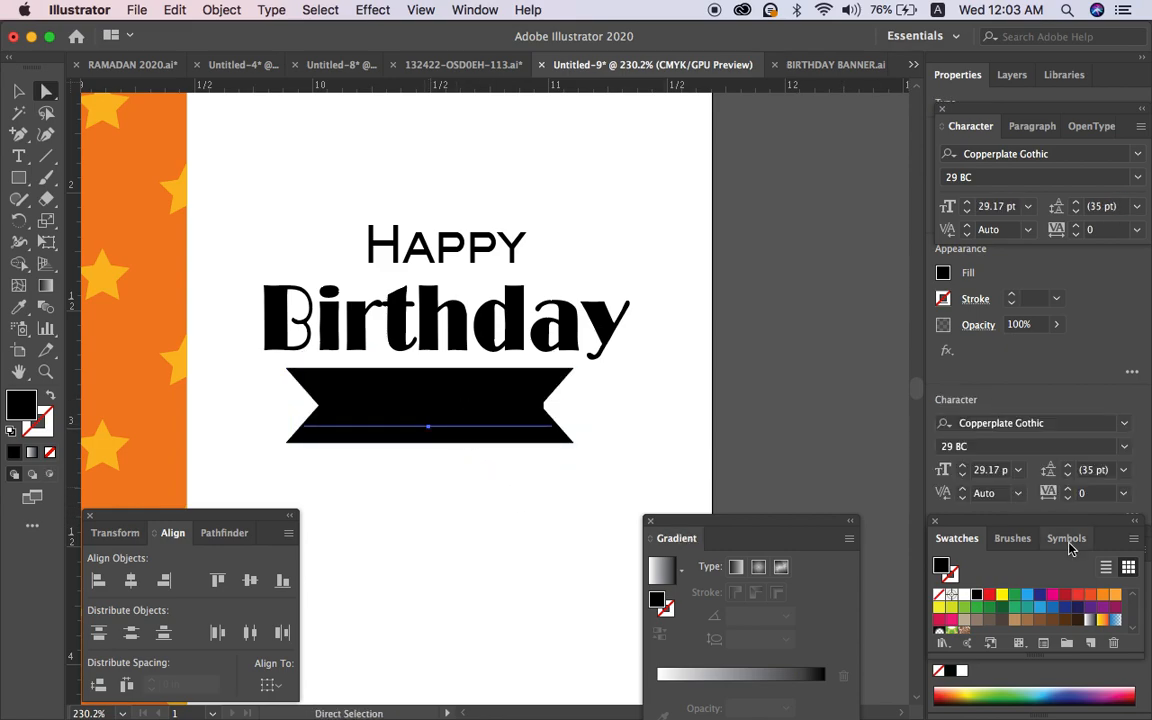
{"action": "left_click", "coordinate": [968, 675]}
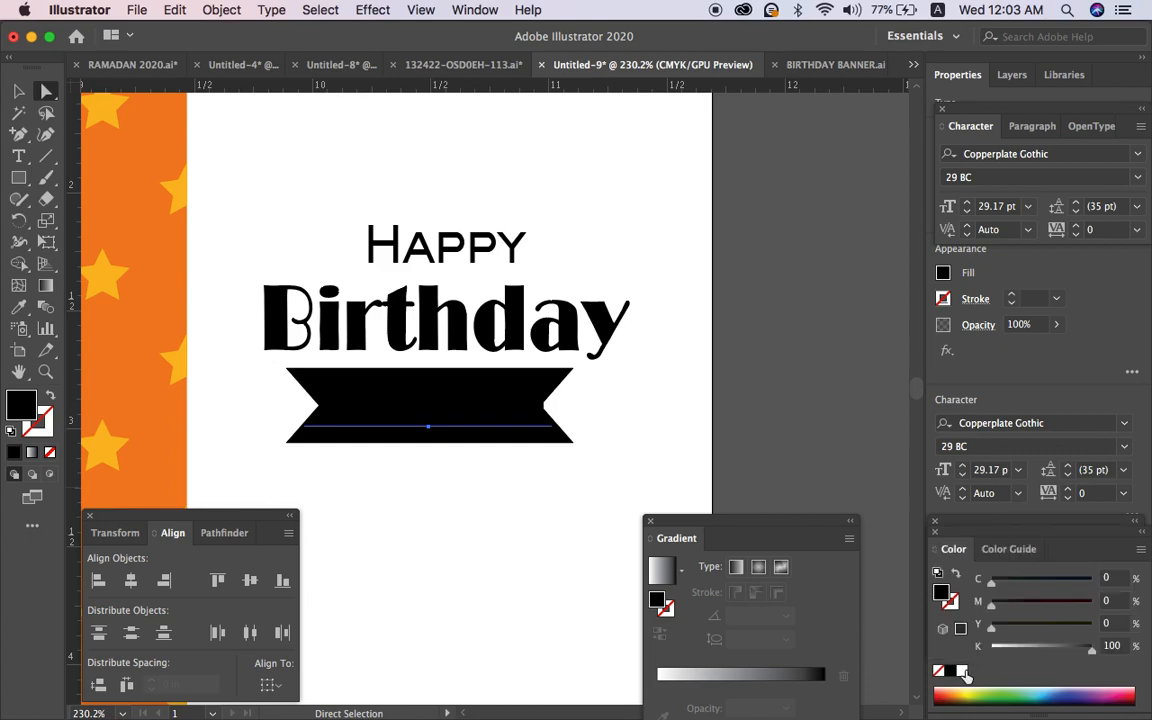
{"action": "left_click", "coordinate": [963, 673]}
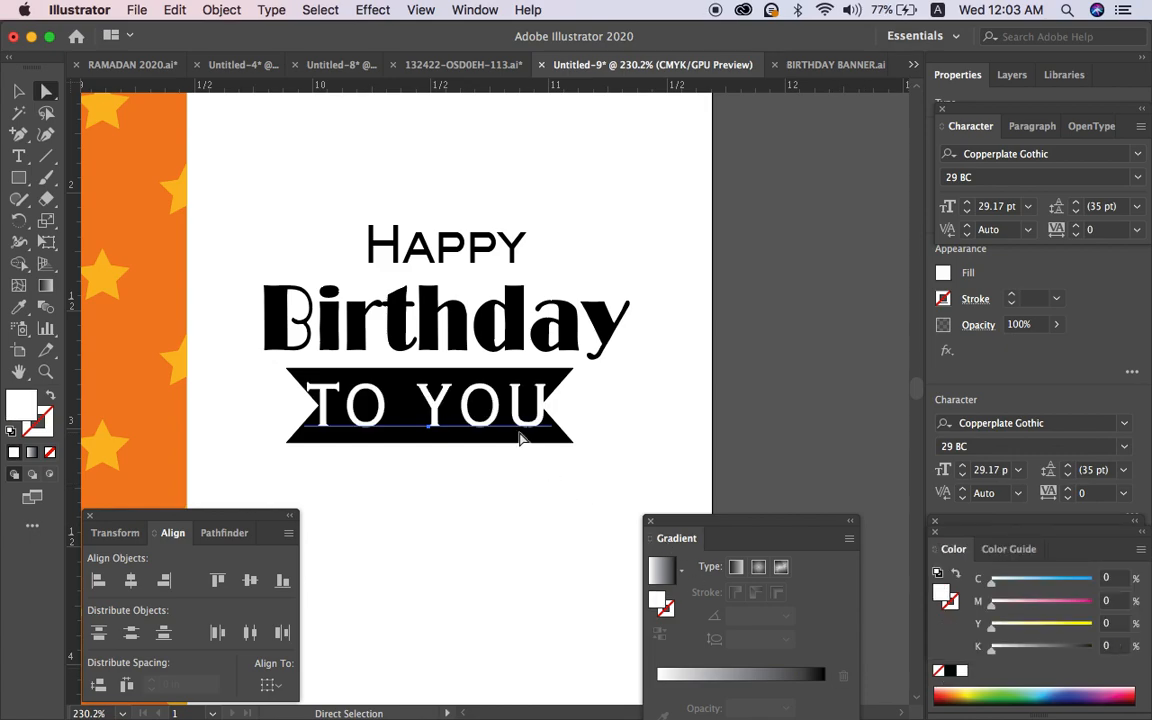
{"action": "key", "text": "v"}
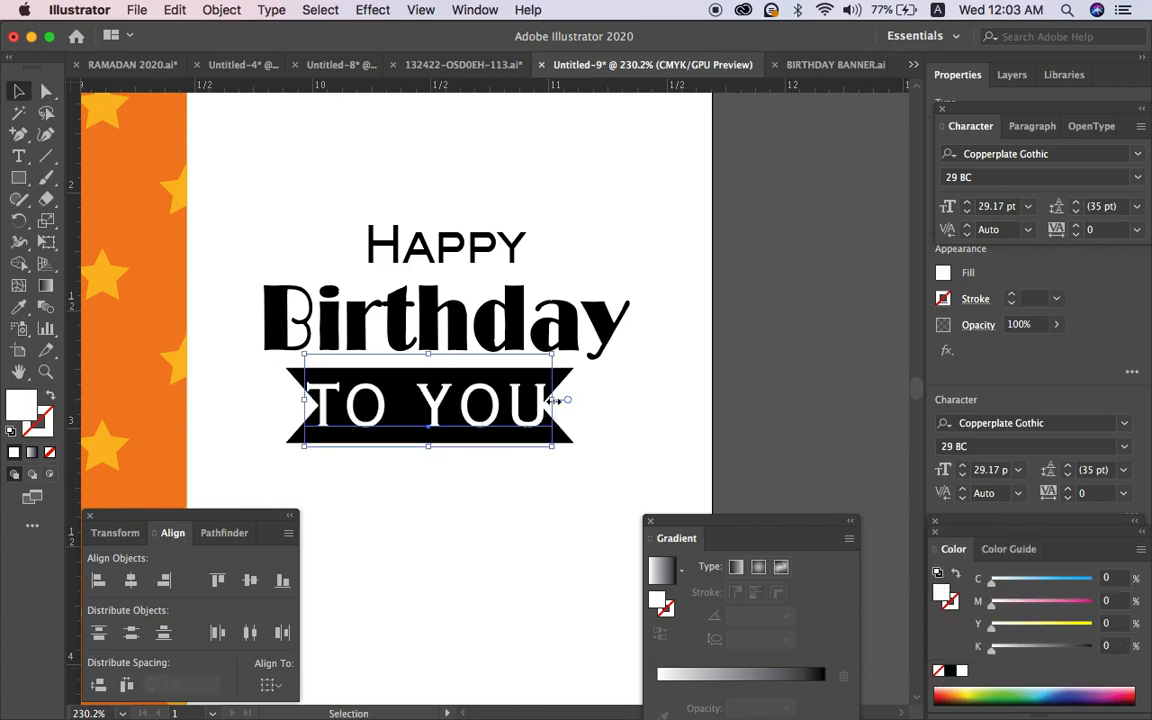
{"action": "left_click_drag", "start_coordinate": [557, 400], "coordinate": [530, 400]}
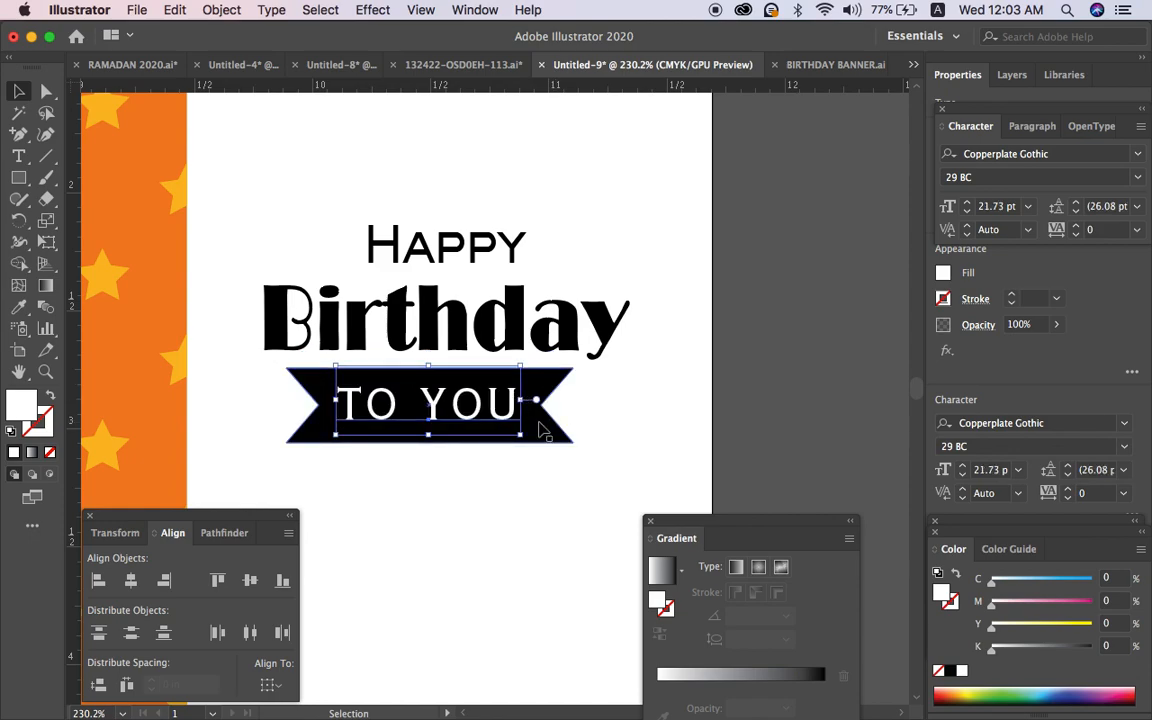
Reduce the black ribbon's height around "TO YOU", move both up close beneath "Birthday", and centre the text vertically in the ribbon.
{"action": "left_click", "coordinate": [522, 425]}
{"action": "left_click_drag", "start_coordinate": [429, 368], "coordinate": [433, 386]}
{"action": "left_click", "coordinate": [437, 412], "text": "shift"}
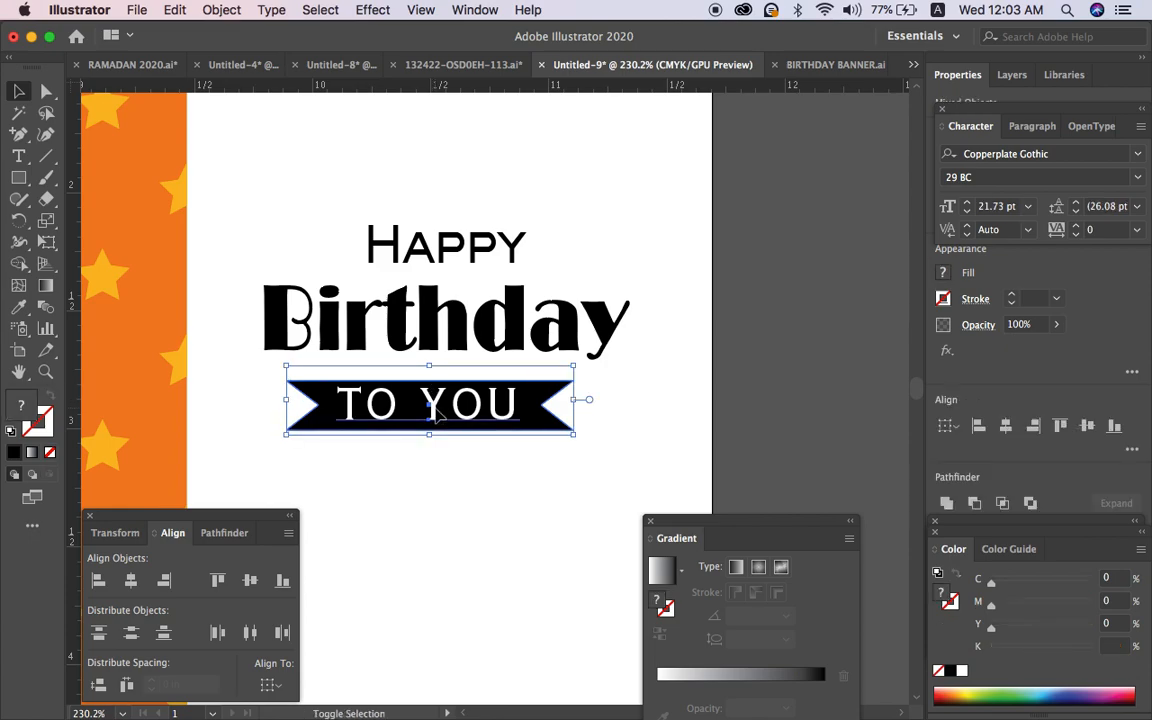
{"action": "key", "text": "Up"}
{"action": "key", "text": "Up"}
{"action": "key", "text": "Up"}
{"action": "key", "text": "Up"}
{"action": "key", "text": "Up"}
{"action": "key", "text": "Up"}
{"action": "key", "text": "Up"}
{"action": "key", "text": "Up"}
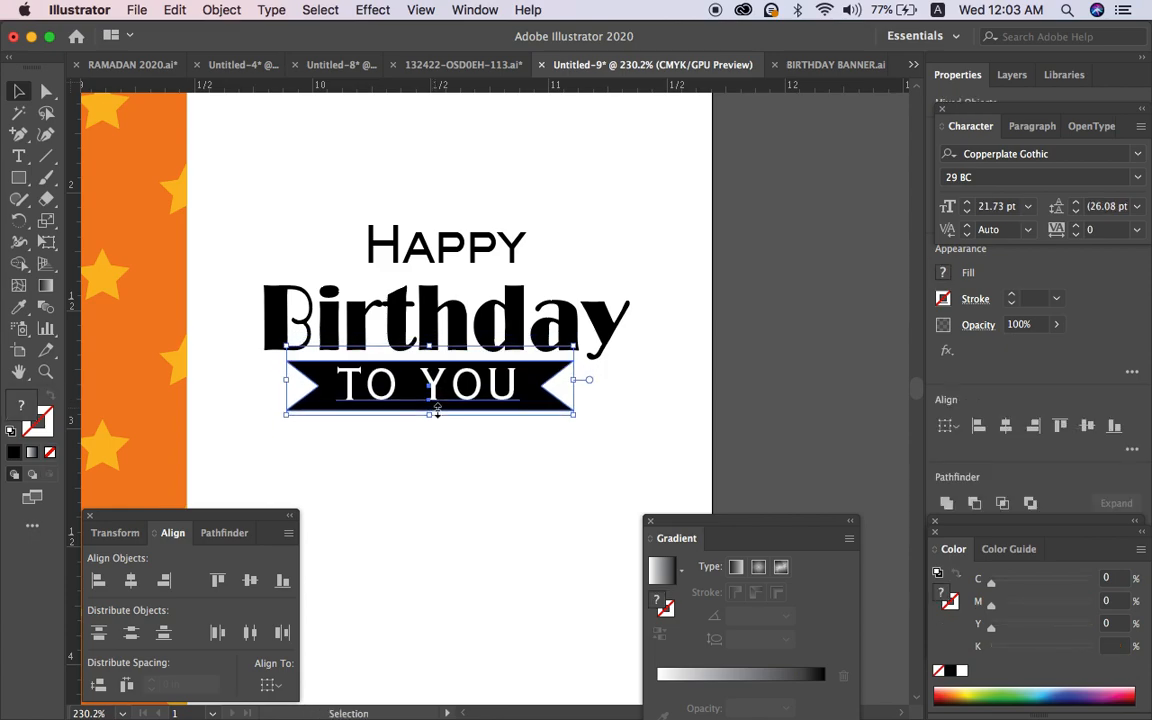
{"action": "left_click", "coordinate": [417, 489]}
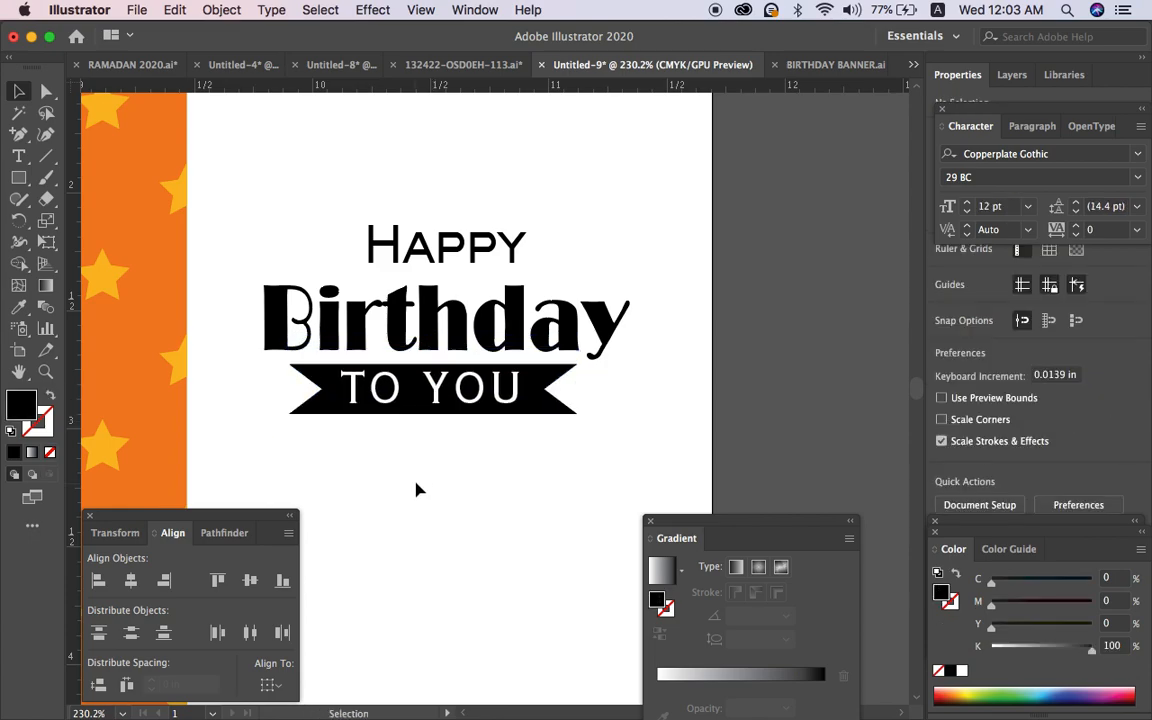
{"action": "left_click", "coordinate": [381, 366]}
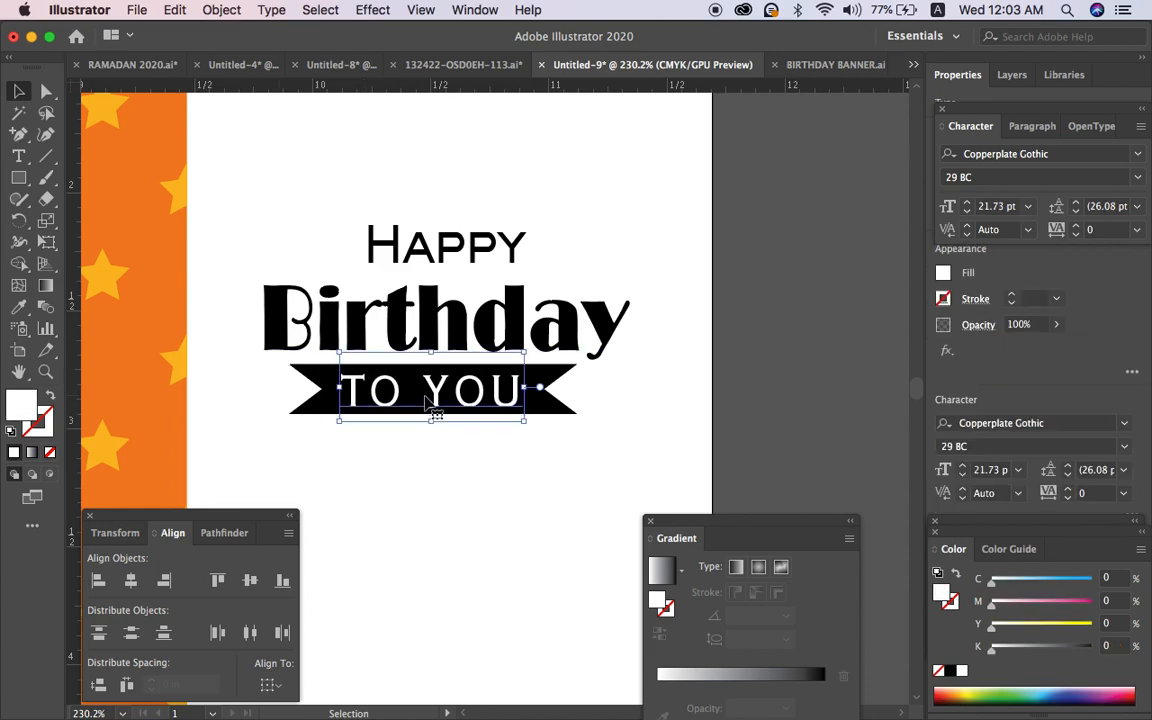
Draw a short horizontal line before "Happy", raise it to the word's upper half, and give it a 1 pt black stroke.
{"action": "left_click", "coordinate": [46, 156]}
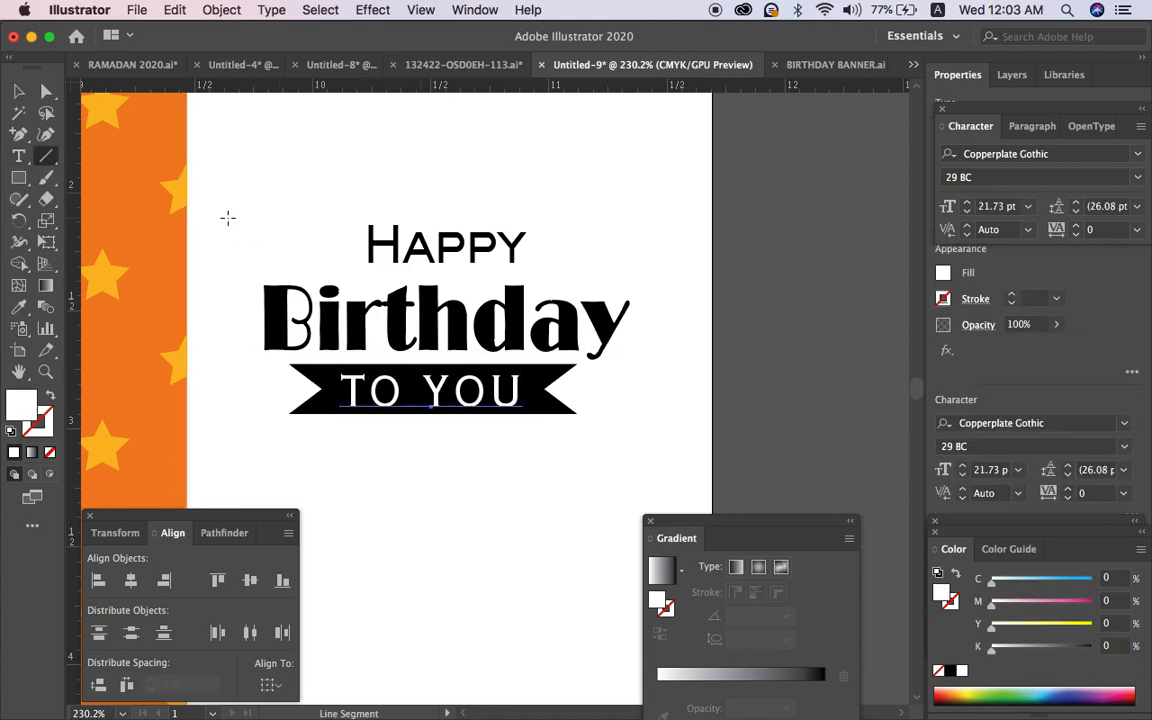
{"action": "mouse_move", "coordinate": [262, 254]}
{"action": "left_mouse_down"}
{"action": "mouse_move", "coordinate": [378, 256]}
{"action": "mouse_move", "coordinate": [344, 254]}
{"action": "left_mouse_up"}
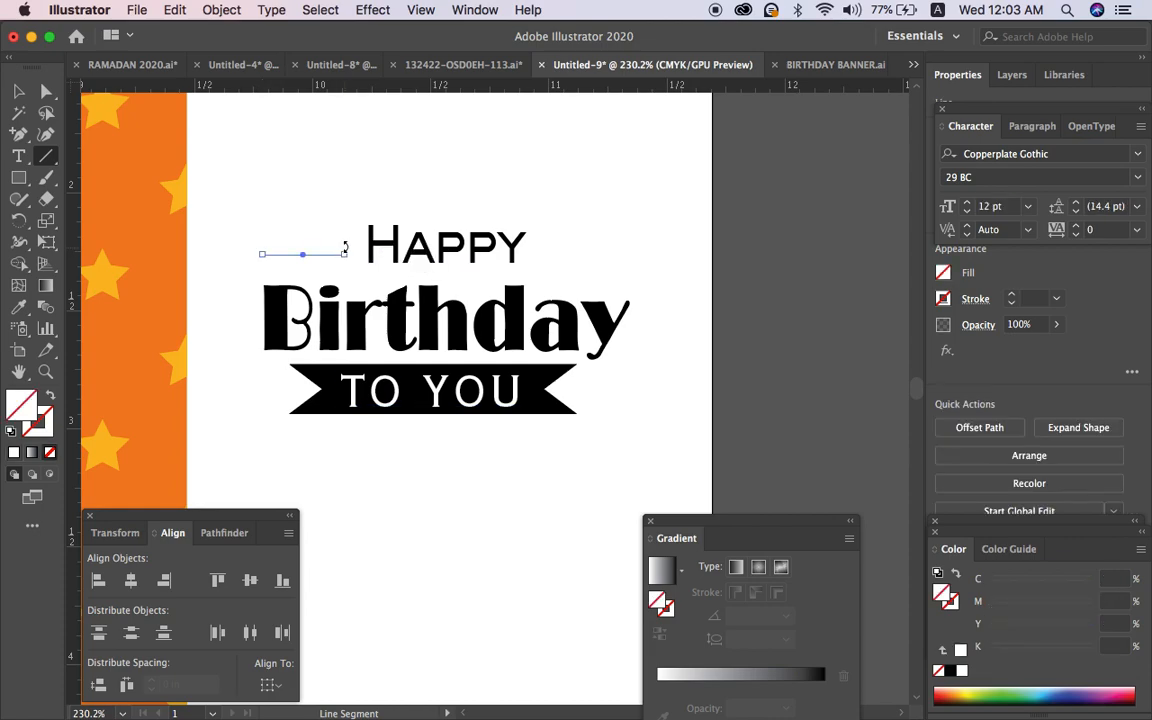
{"action": "key", "text": "v"}
{"action": "key", "text": "shift+Up"}
{"action": "key", "text": "Down"}
{"action": "key", "text": "Down"}
{"action": "key", "text": "Down"}
{"action": "key", "text": "Down"}
{"action": "key", "text": "Down"}
{"action": "key", "text": "Down"}
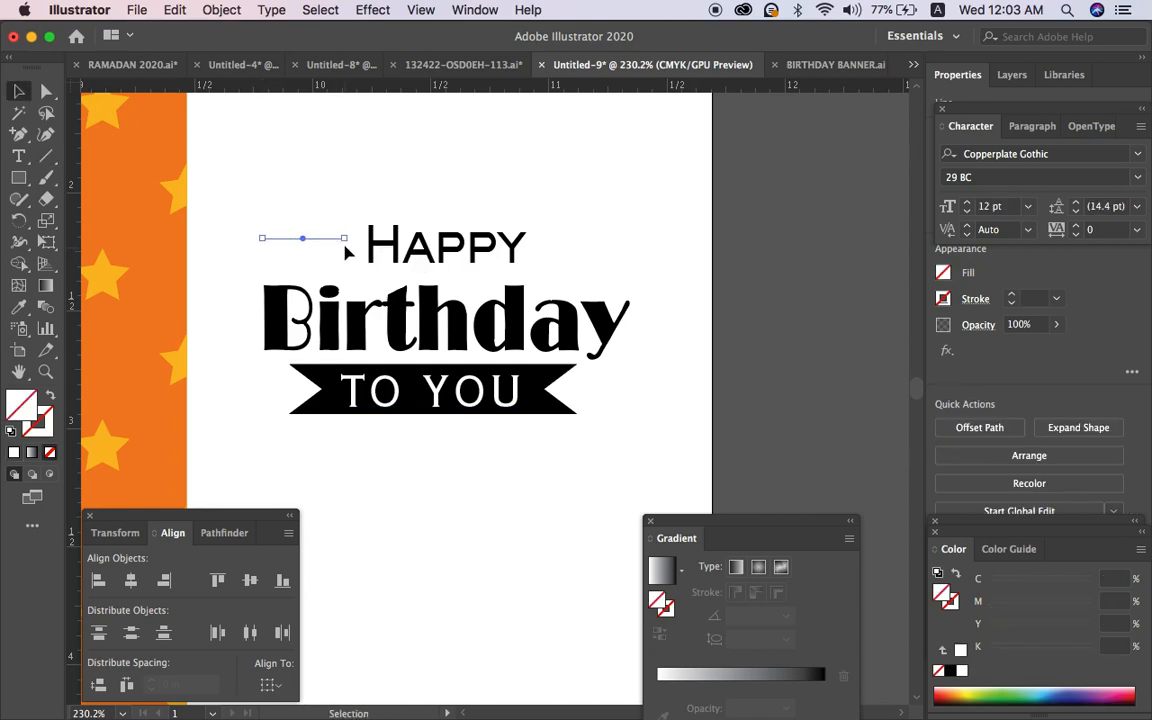
{"action": "left_click", "coordinate": [44, 433]}
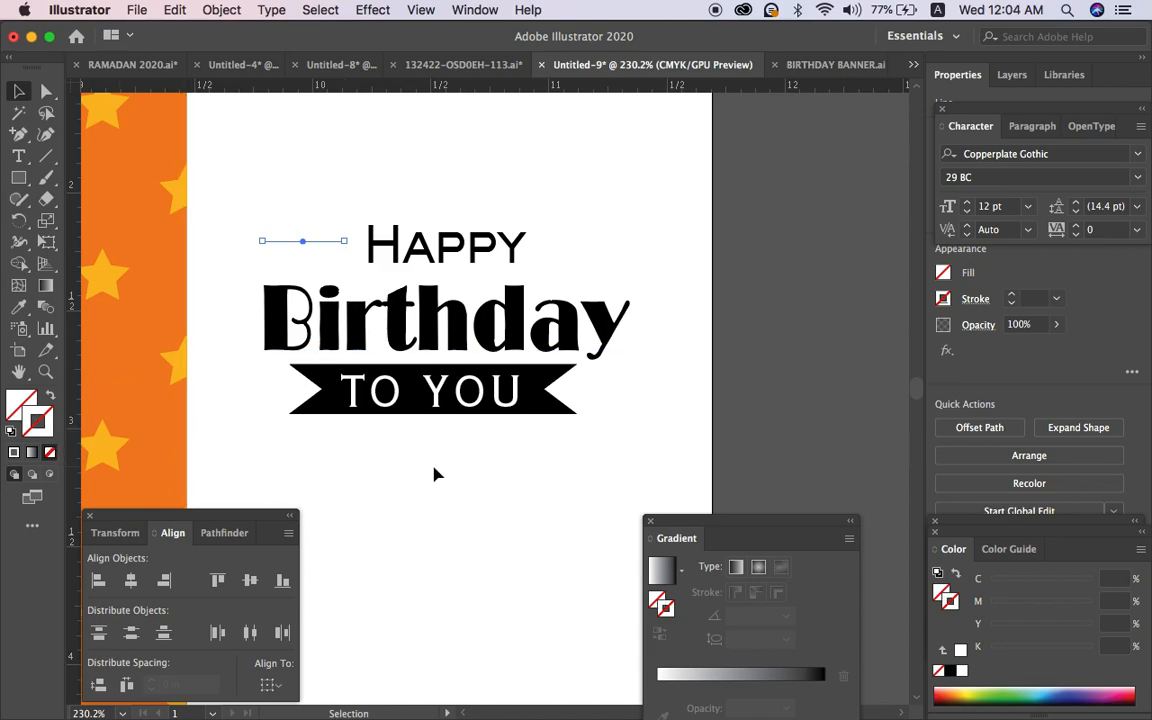
{"action": "left_click", "coordinate": [948, 672]}
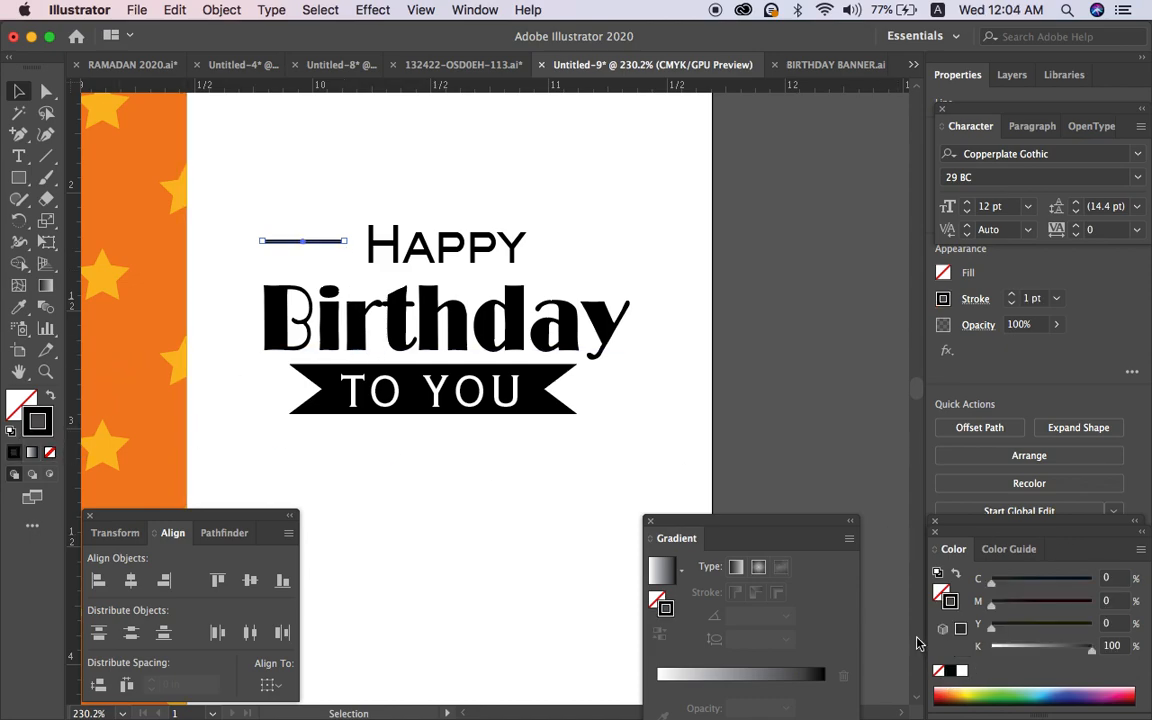
Copy the short line to the other side of "Happy" and try right-aligning it with "Birthday".
{"action": "left_click", "coordinate": [615, 263]}
{"action": "left_click_drag", "start_coordinate": [341, 242], "coordinate": [630, 297]}
{"action": "left_click", "coordinate": [618, 315], "text": "shift"}
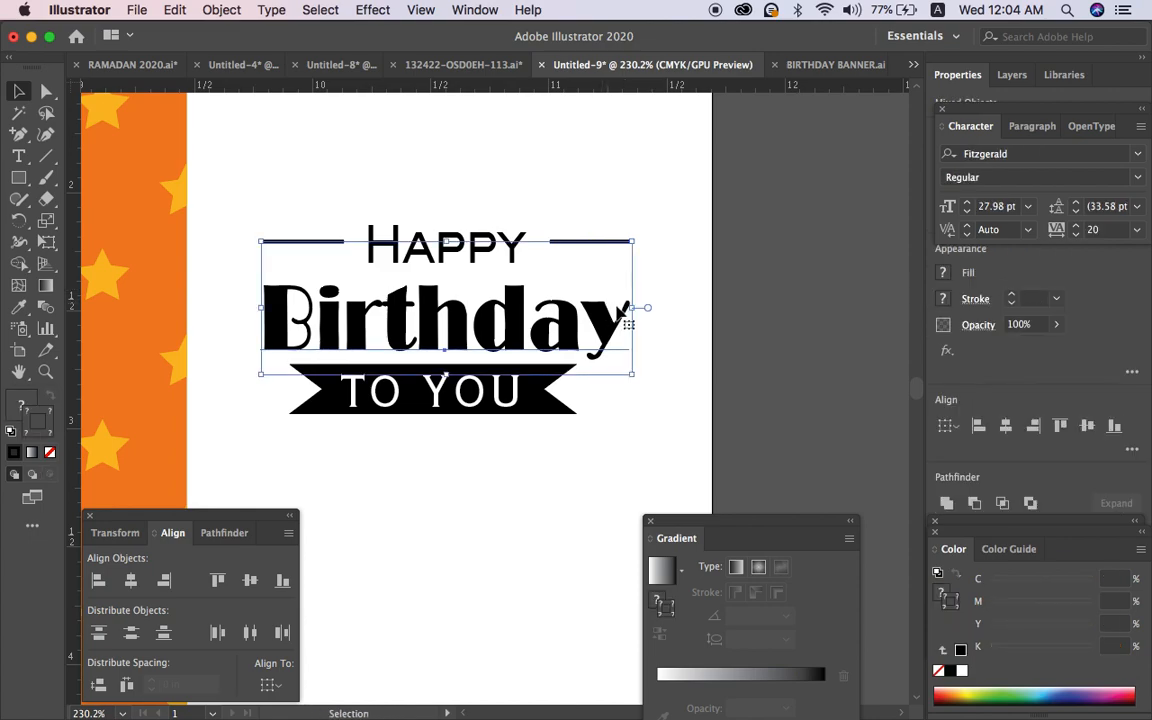
{"action": "left_click", "coordinate": [164, 581]}
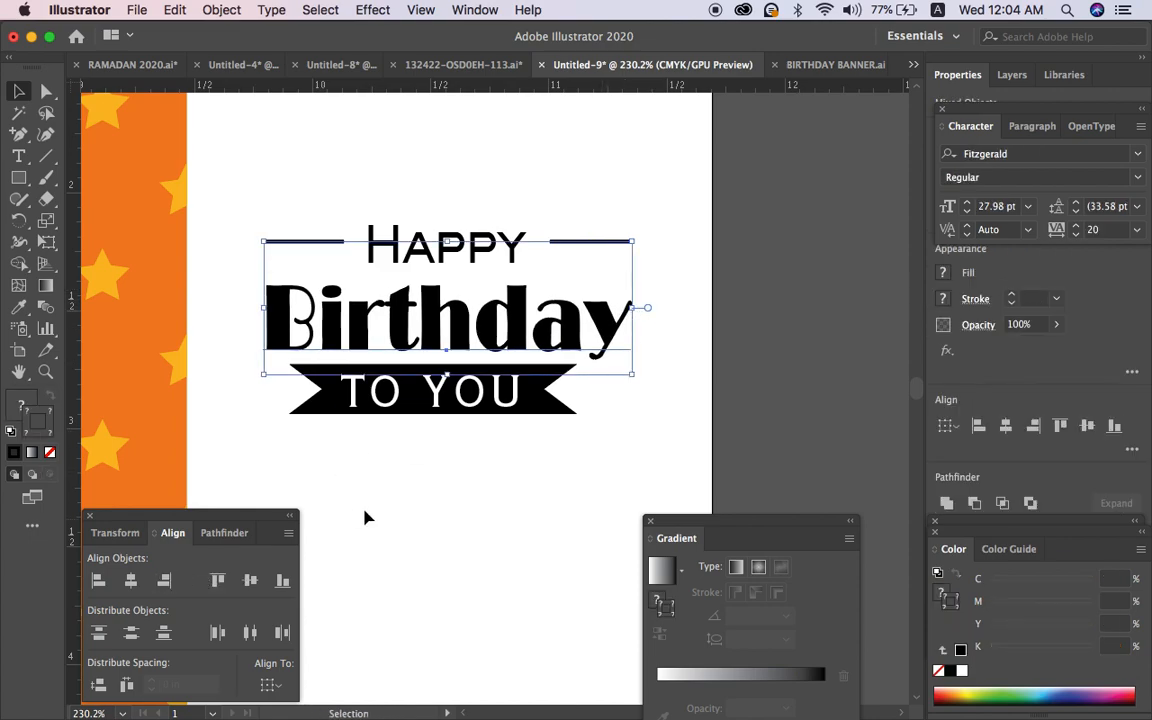
{"action": "left_click", "coordinate": [595, 376]}
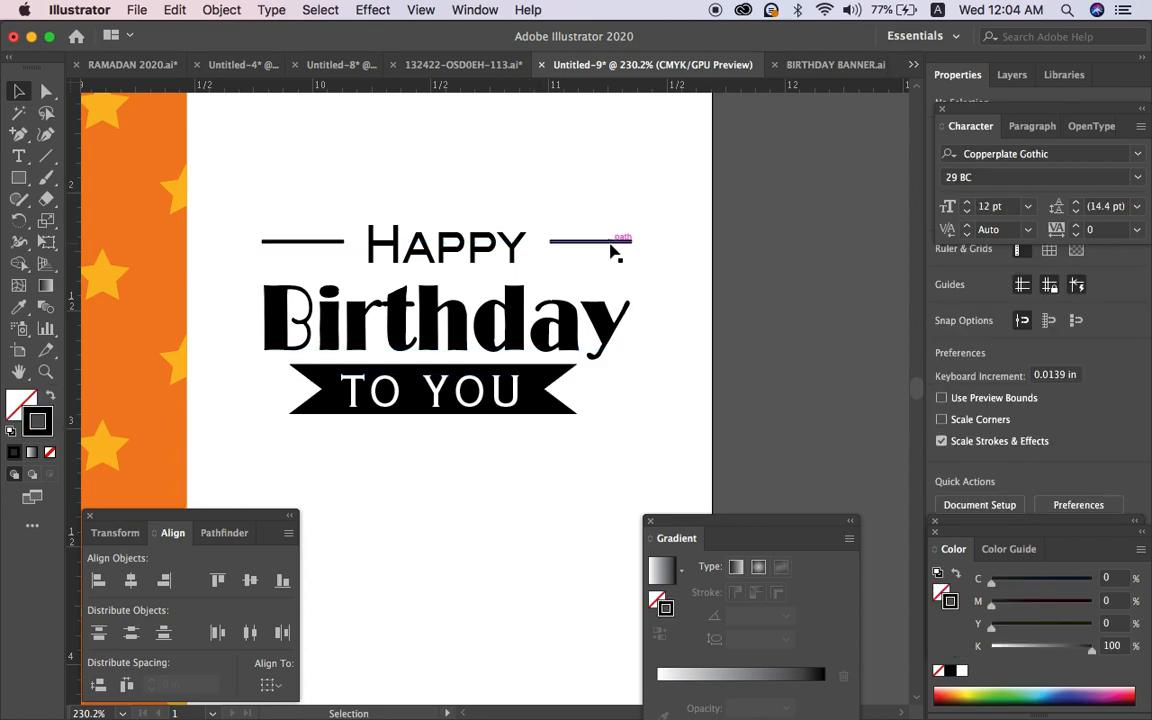
Shift the copied line inward to end flush with "Birthday" and lower both lines to the mid-height of "Happy".
{"action": "left_click", "coordinate": [613, 251]}
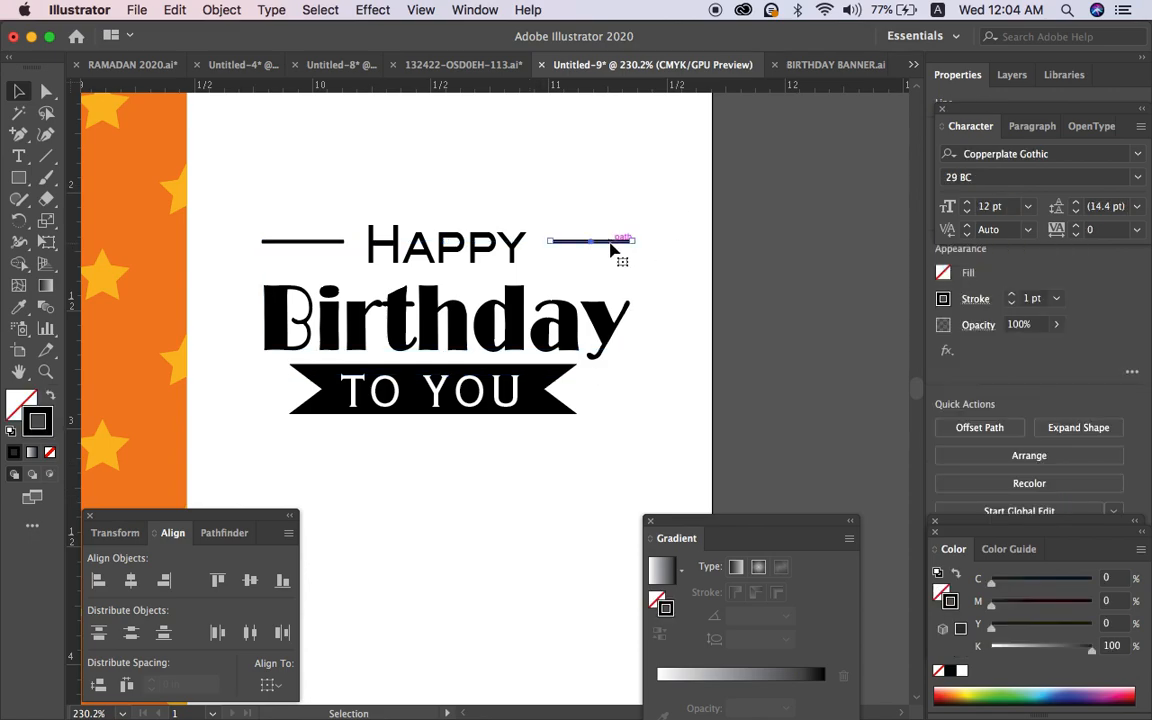
{"action": "left_click", "coordinate": [308, 243], "text": "shift"}
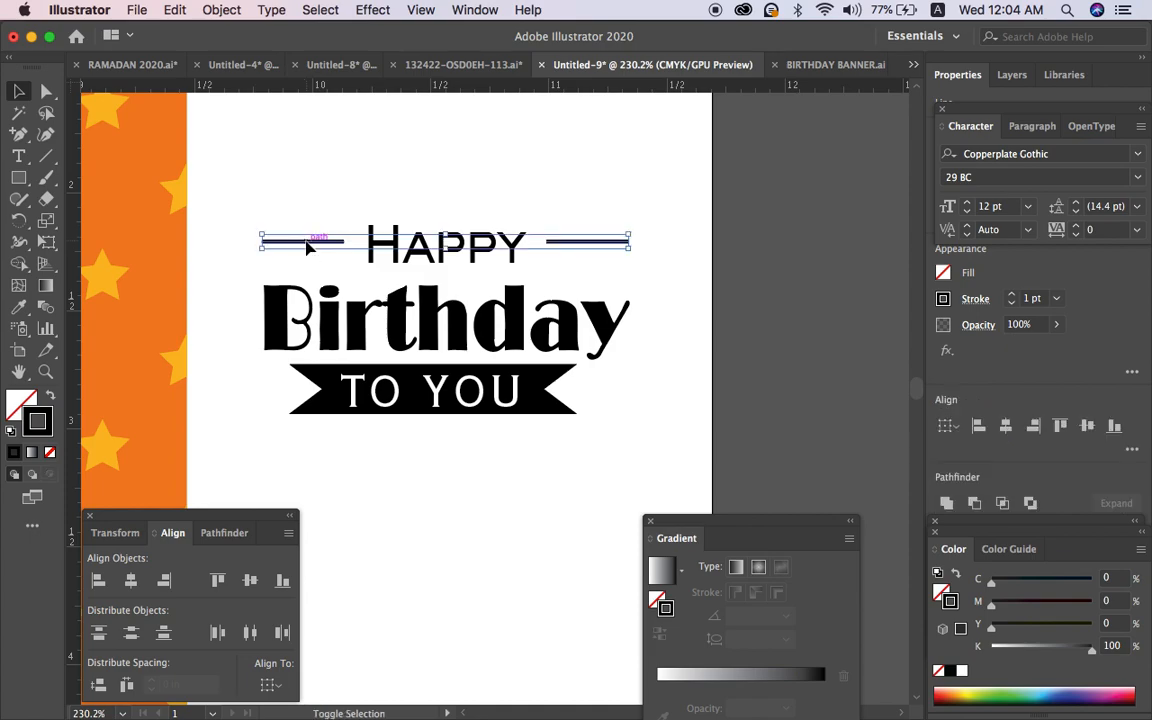
{"action": "key", "text": "Down"}
{"action": "key", "text": "Down"}
{"action": "key", "text": "Down"}
{"action": "key", "text": "Down"}
{"action": "key", "text": "Down"}
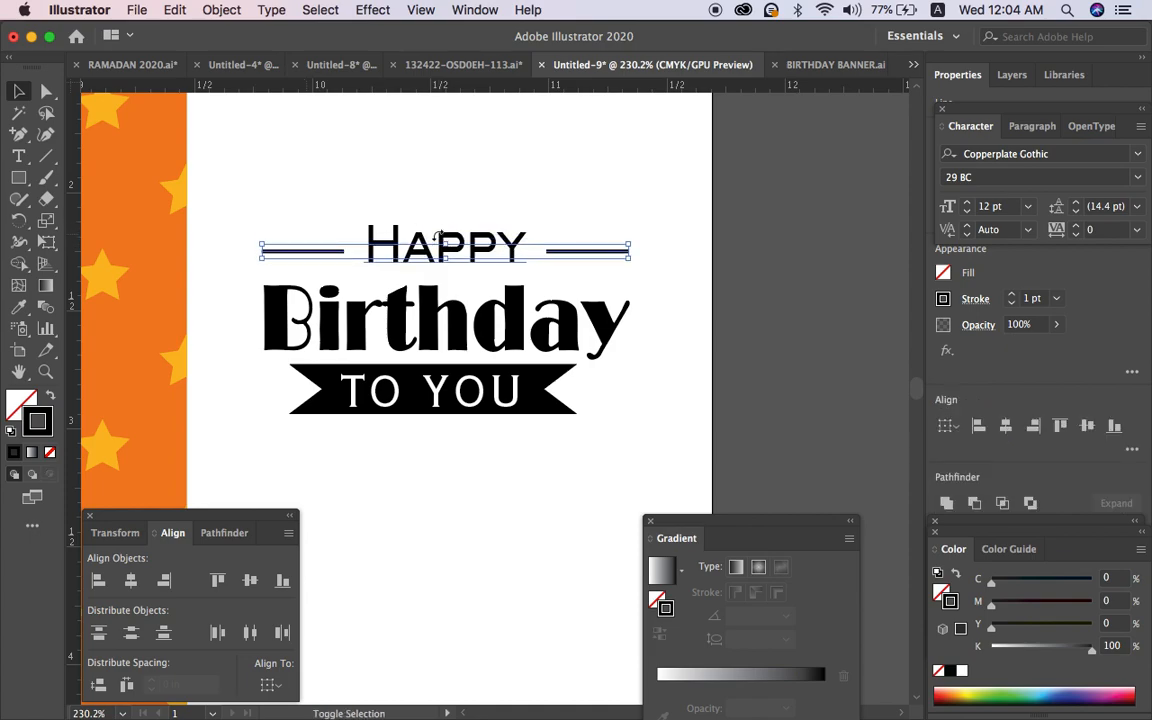
{"action": "left_click", "coordinate": [458, 170]}
Change the case of the "Happy" text to all uppercase.
{"action": "left_click", "coordinate": [520, 245]}
{"action": "left_click", "coordinate": [270, 10]}
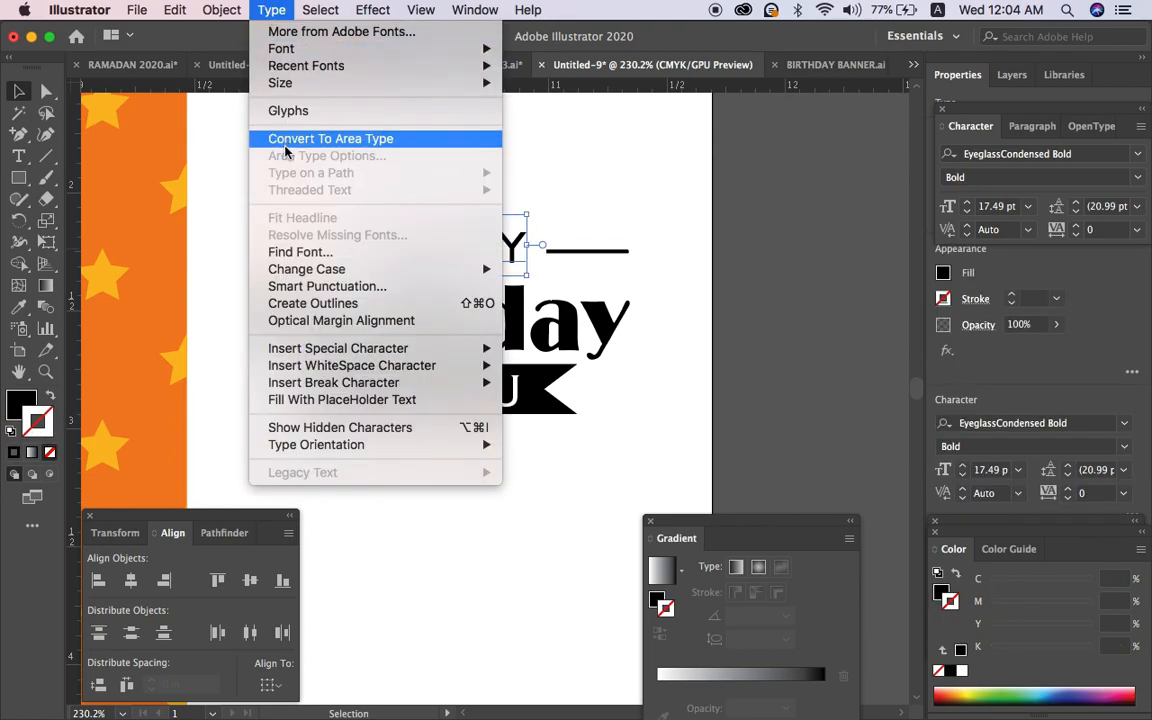
{"action": "mouse_move", "coordinate": [470, 269]}
{"action": "left_click", "coordinate": [550, 269]}
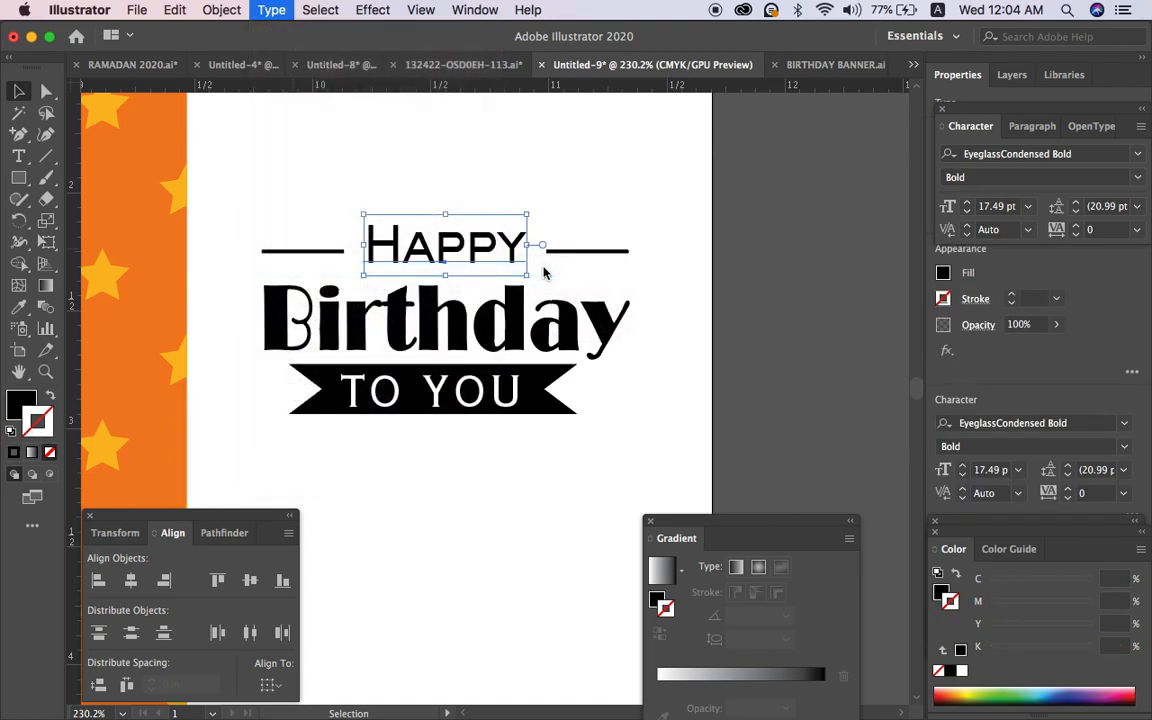
{"action": "left_click", "coordinate": [46, 91]}
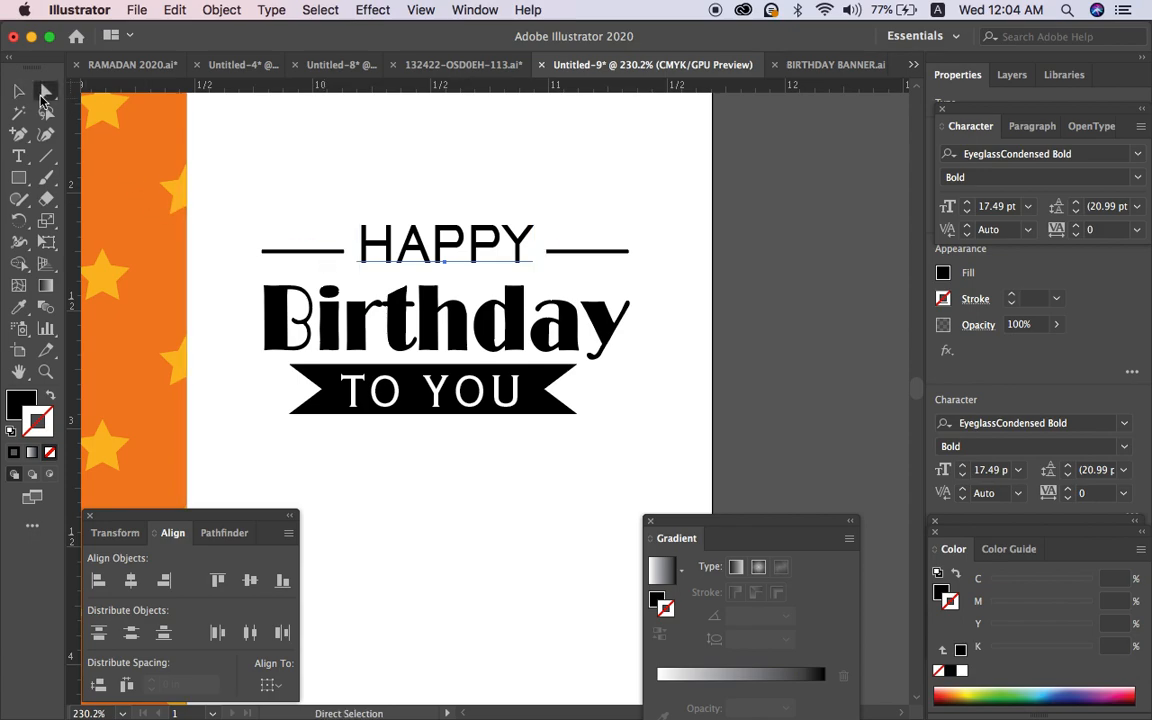
Move "HAPPY" and its two side lines down closer to "Birthday".
{"action": "key", "text": "v"}
{"action": "left_click_drag", "start_coordinate": [265, 200], "coordinate": [596, 250]}
{"action": "key", "text": "Down"}
{"action": "key", "text": "Down"}
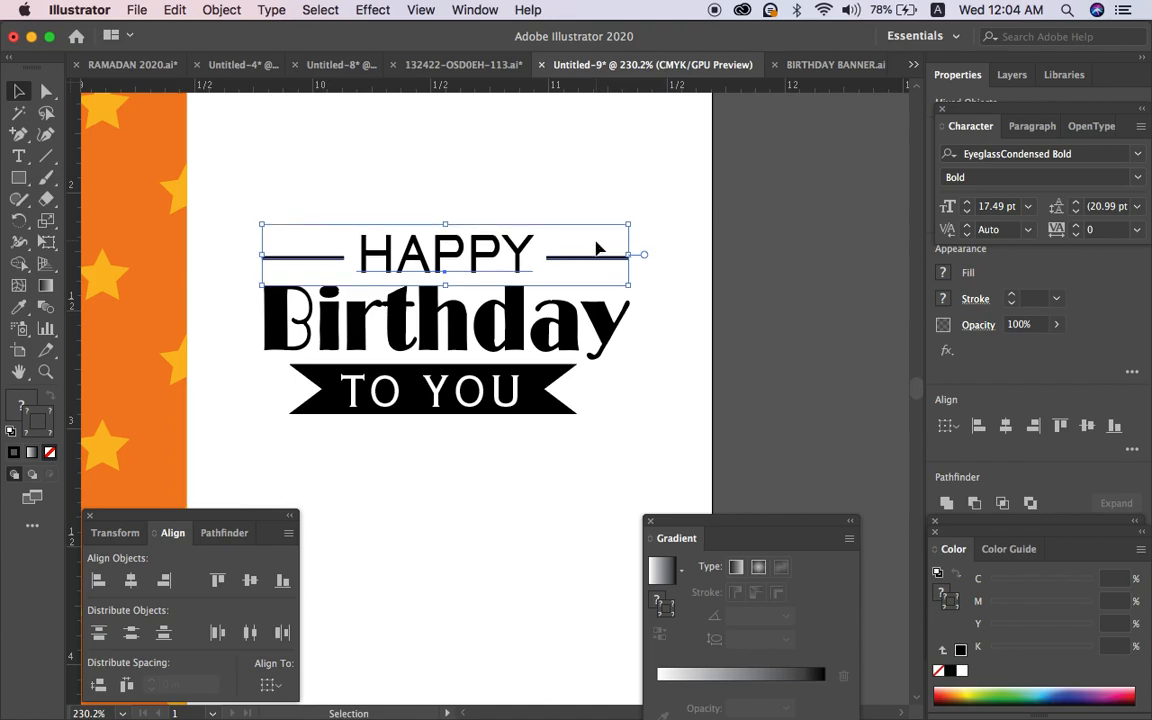
{"action": "left_click", "coordinate": [732, 294]}
Open up the spacing around "Birthday" by moving the "TO YOU" ribbon slightly down and "HAPPY" with its lines slightly up.
{"action": "scroll", "coordinate": [731, 295], "scroll_direction": "down", "scroll_amount": 3}
{"action": "right_click", "coordinate": [733, 295]}
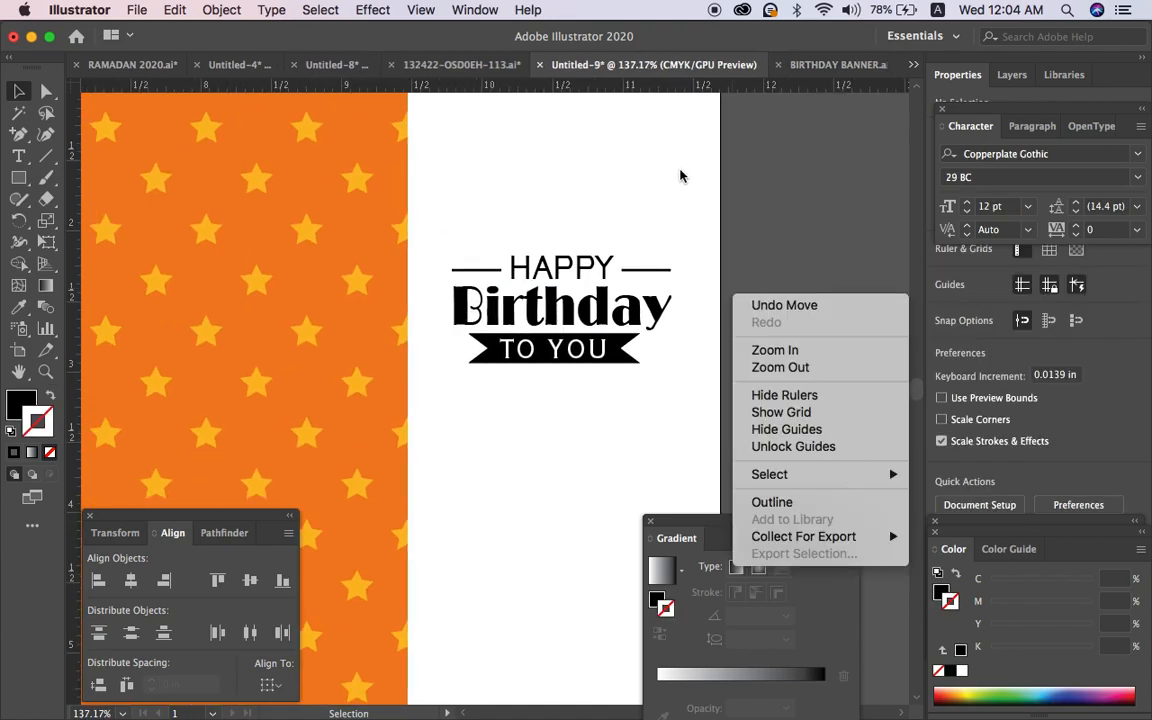
{"action": "scroll", "coordinate": [680, 176], "scroll_direction": "down", "scroll_amount": 3}
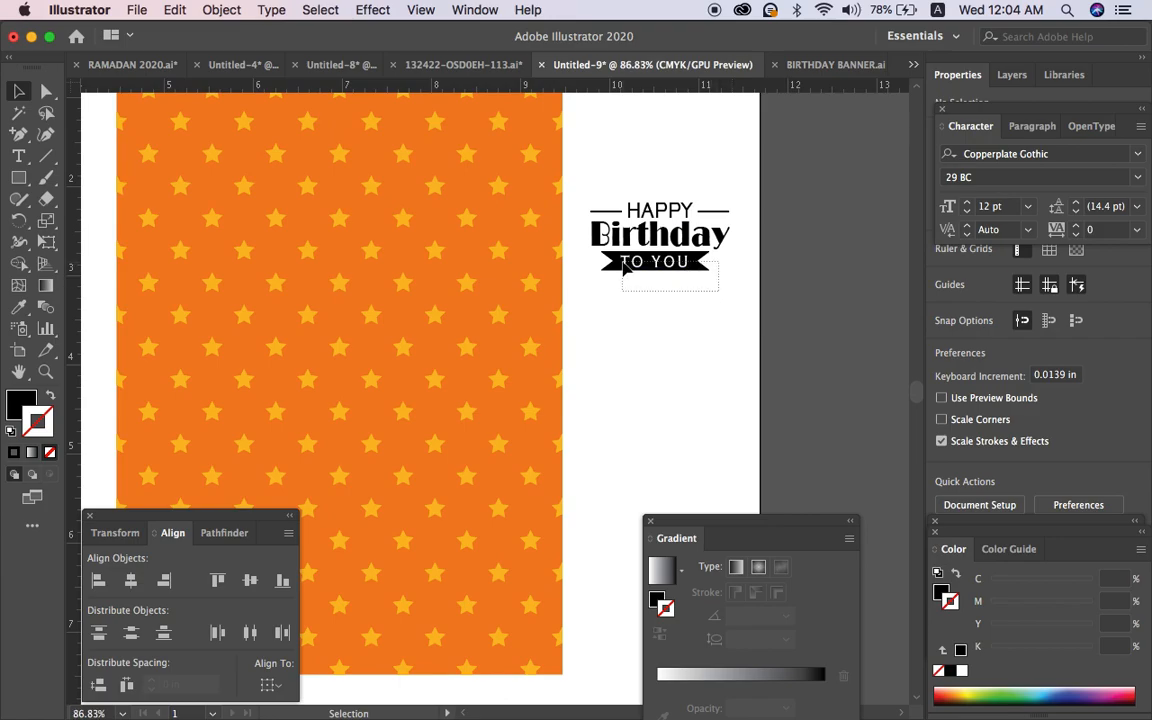
{"action": "left_click", "coordinate": [622, 261]}
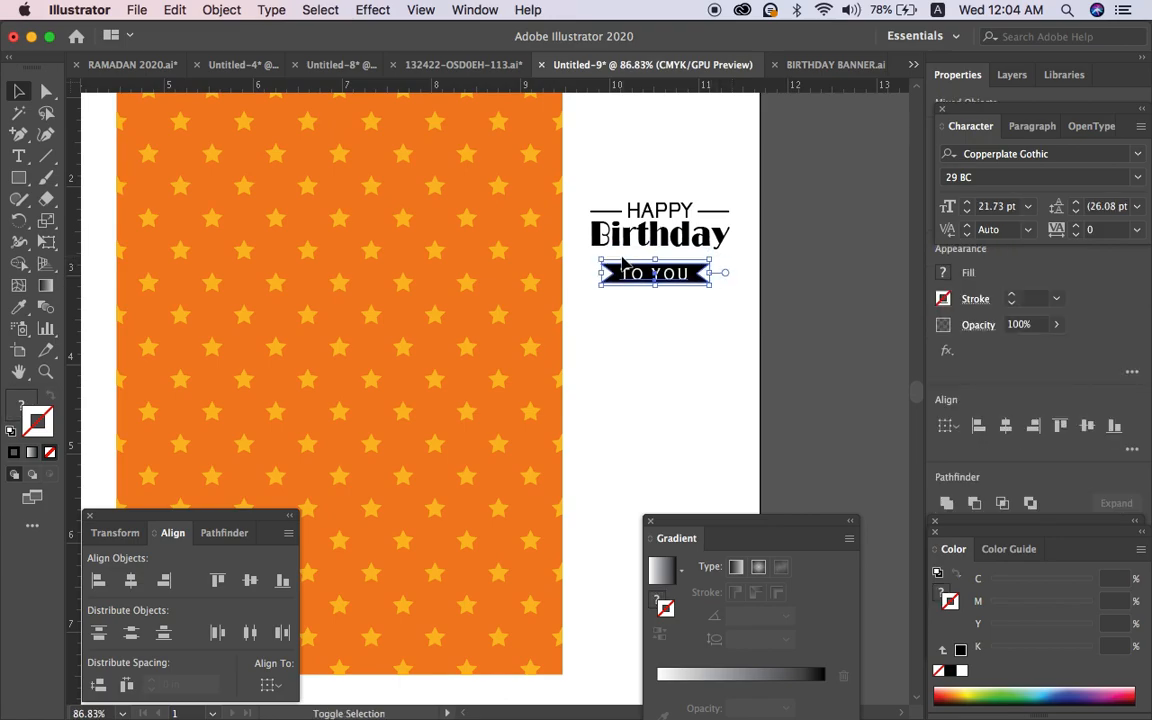
{"action": "left_click_drag", "start_coordinate": [622, 261], "coordinate": [622, 265]}
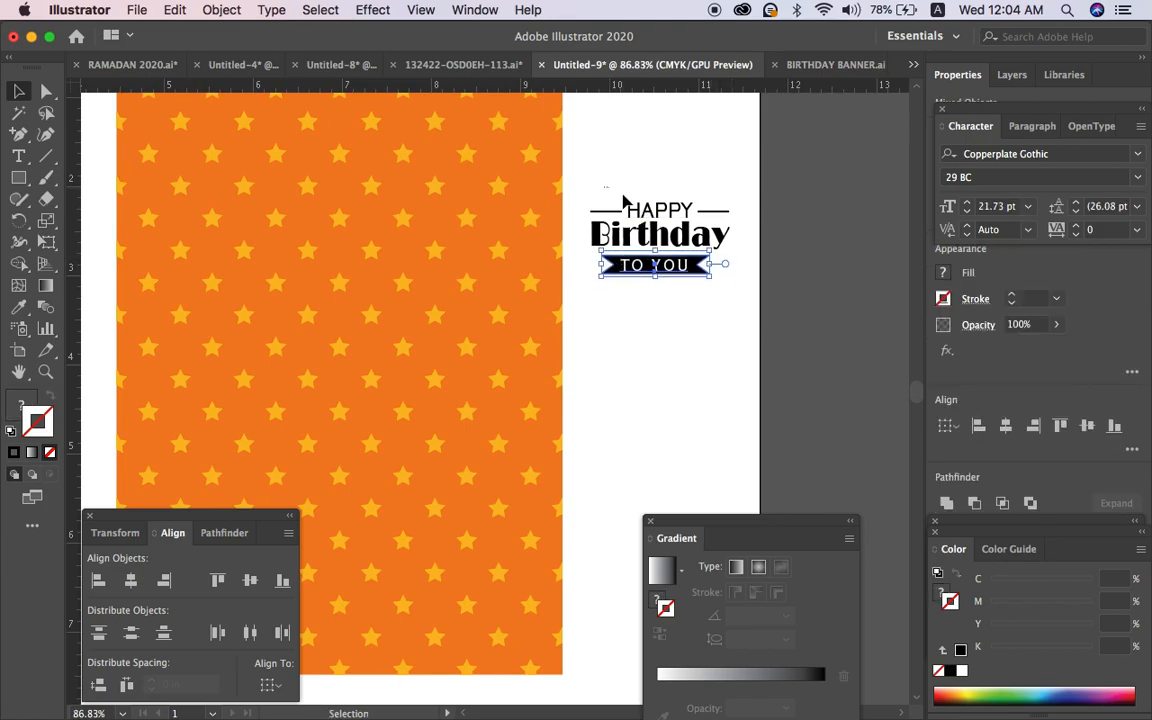
{"action": "left_click_drag", "start_coordinate": [711, 226], "coordinate": [712, 217]}
{"action": "left_click", "coordinate": [735, 278]}
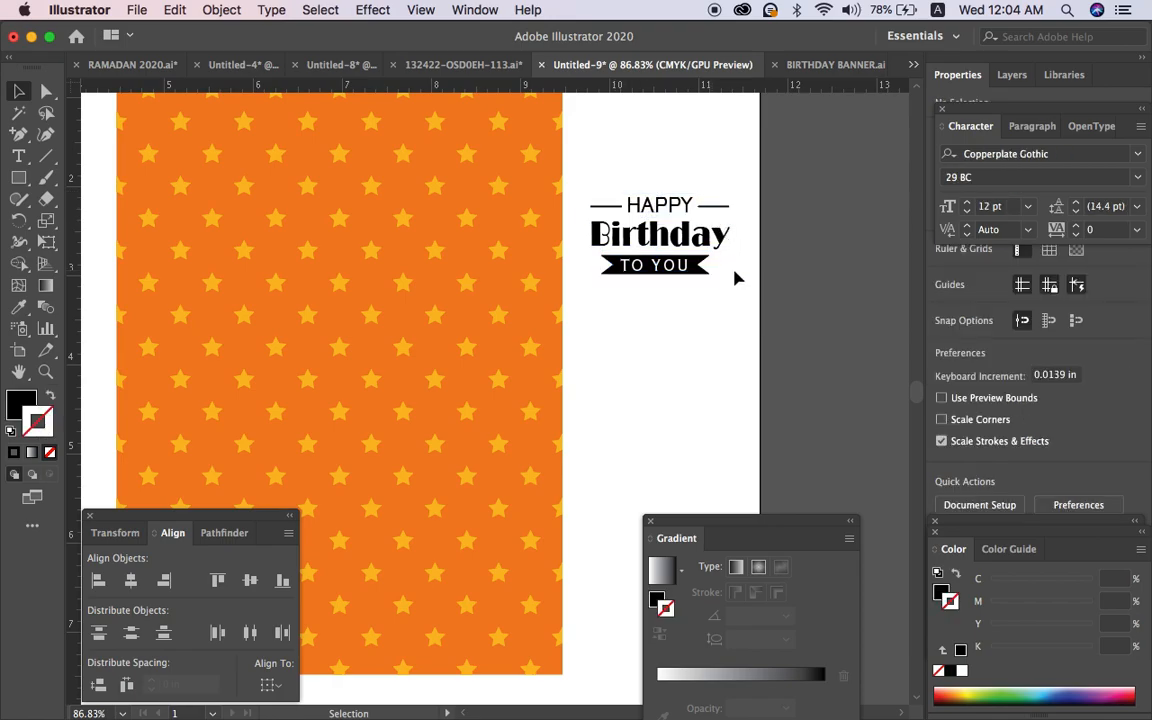
Enlarge the "Birthday" text from its centre so it extends well beyond the lines and the ribbon.
{"action": "left_click", "coordinate": [724, 240]}
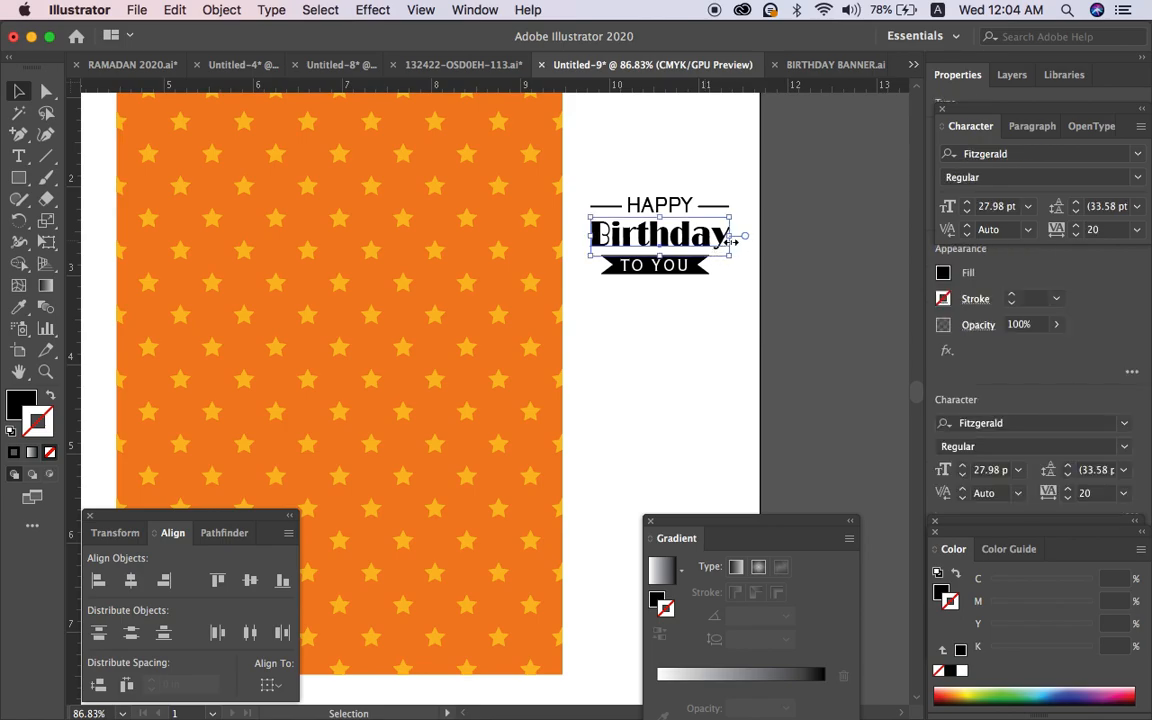
{"action": "left_click_drag", "start_coordinate": [733, 241], "coordinate": [763, 242]}
{"action": "left_click", "coordinate": [730, 317]}
Lower the "TO YOU" ribbon and raise "HAPPY" with its lines to make room for the larger "Birthday".
{"action": "left_click_drag", "start_coordinate": [672, 270], "coordinate": [662, 266]}
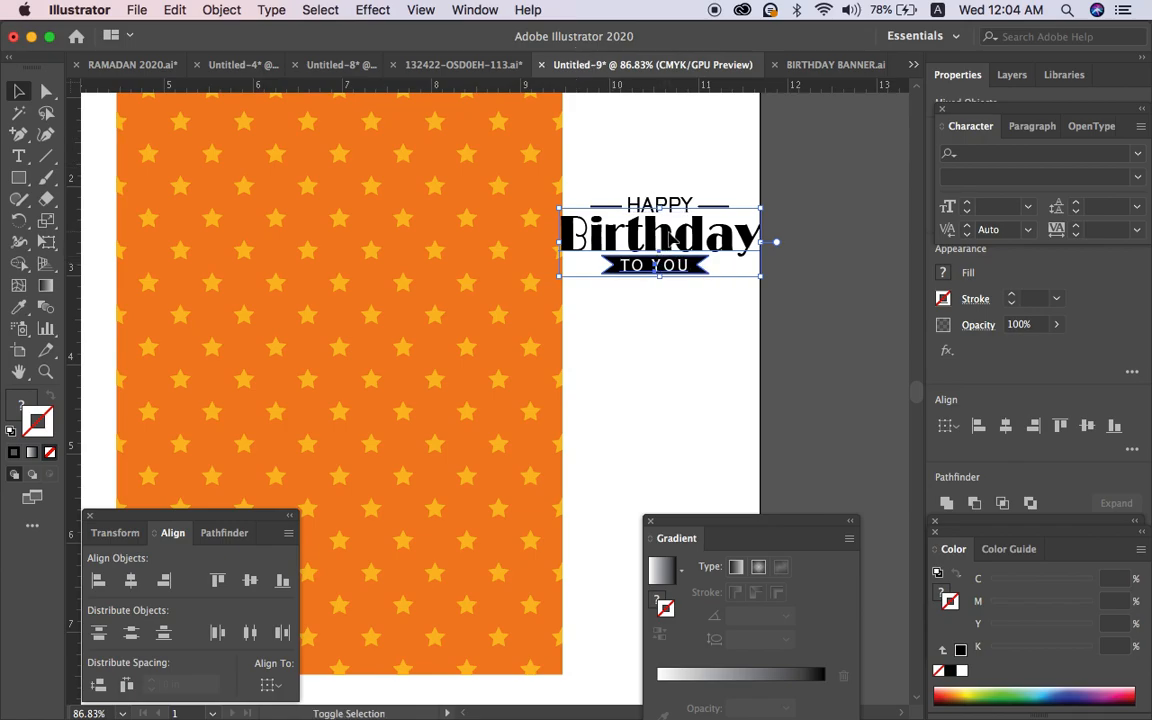
{"action": "left_click", "coordinate": [669, 233], "text": "shift"}
{"action": "key", "text": "Down"}
{"action": "key", "text": "Down"}
{"action": "key", "text": "Down"}
{"action": "left_click_drag", "start_coordinate": [738, 162], "coordinate": [594, 210]}
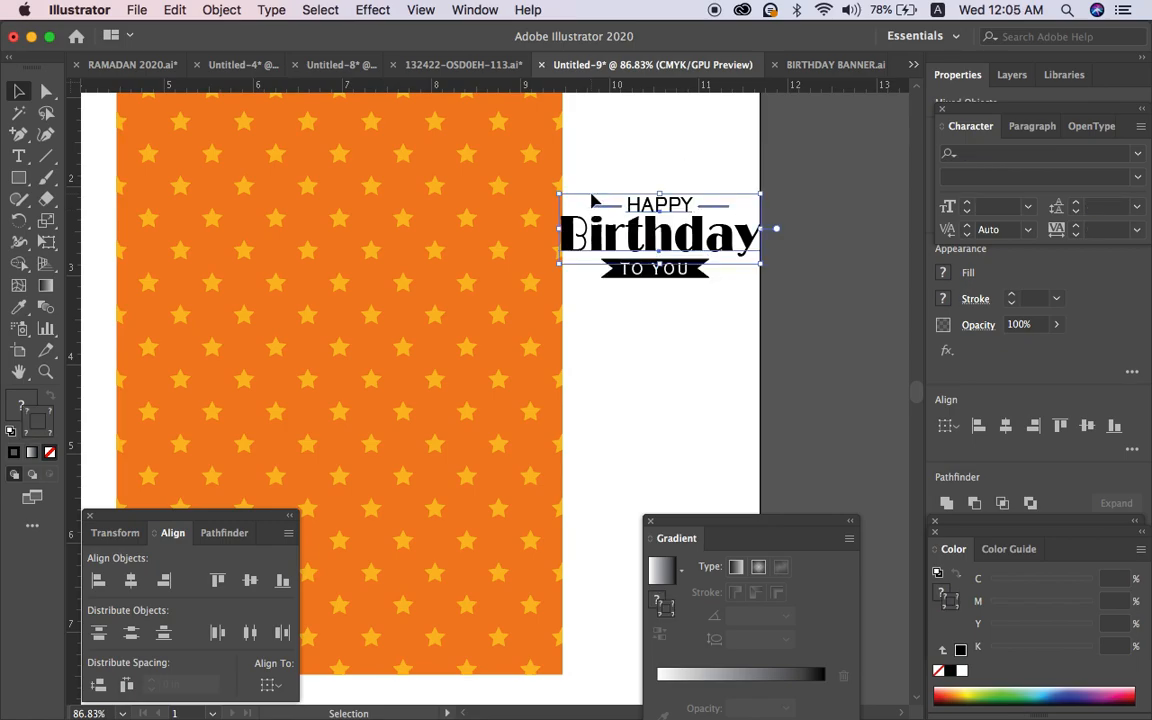
{"action": "left_click", "coordinate": [622, 250], "text": "shift"}
{"action": "left_click_drag", "start_coordinate": [751, 322], "coordinate": [583, 178]}
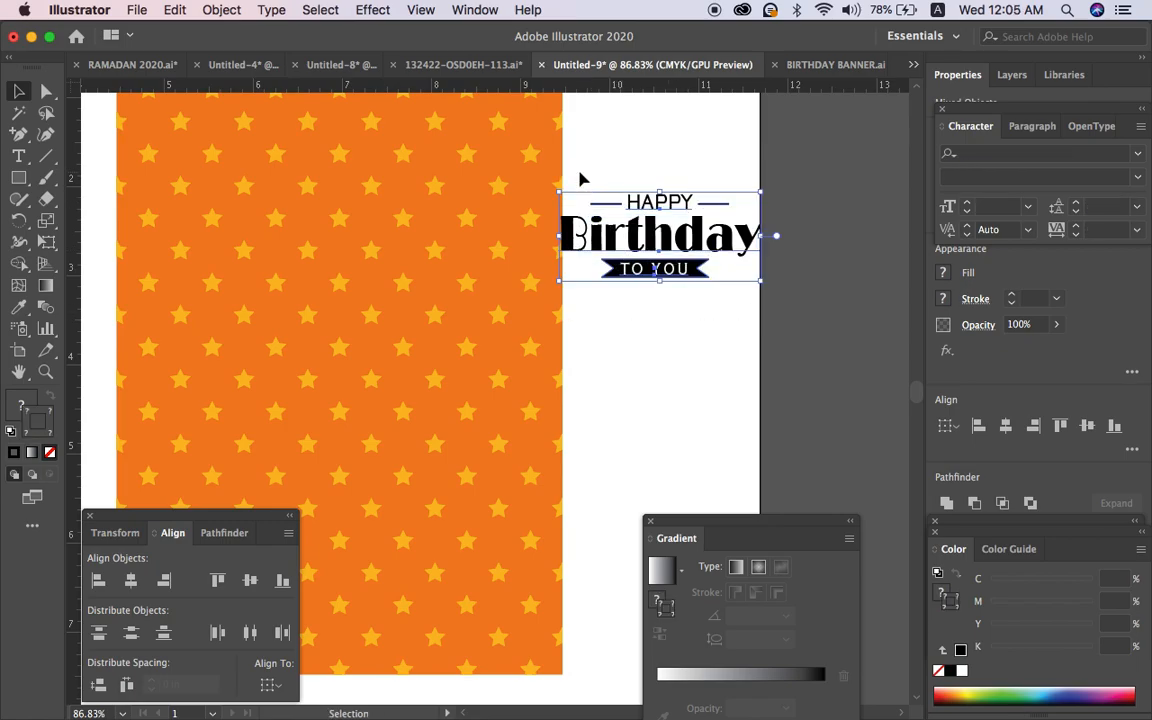
{"action": "left_click", "coordinate": [669, 352]}
Draw a black upright rectangle over the middle of the orange star background.
{"action": "scroll", "coordinate": [669, 355], "scroll_direction": "down", "scroll_amount": 3}
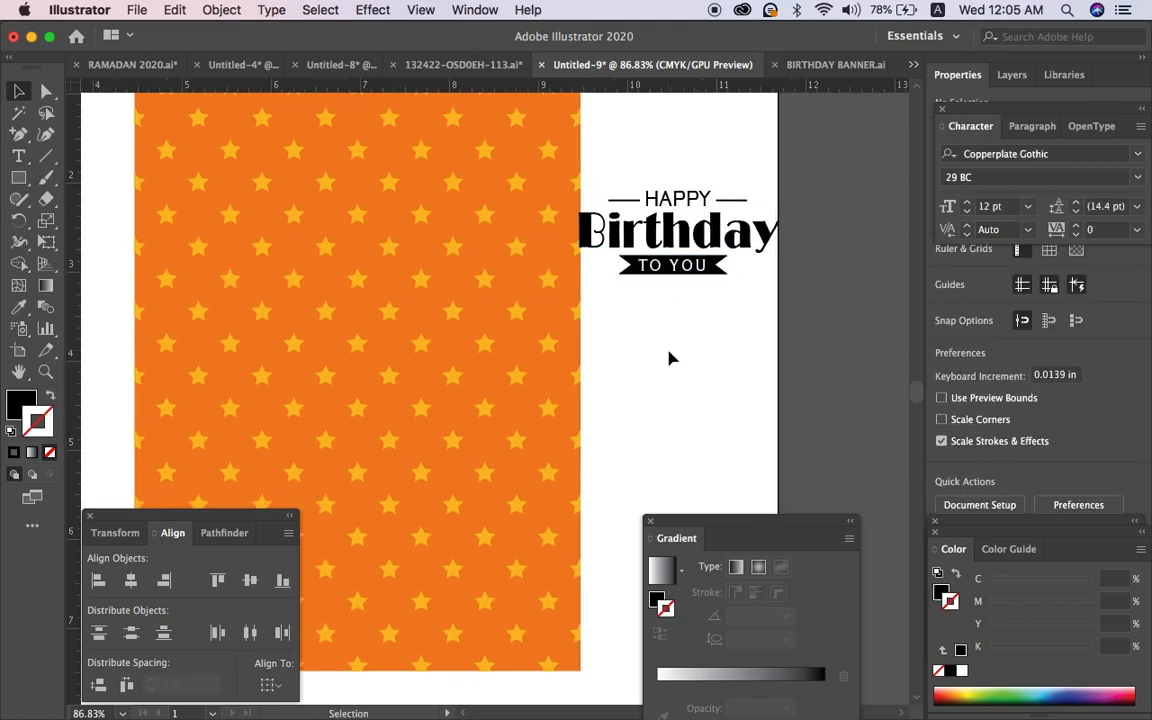
{"action": "key", "text": "m"}
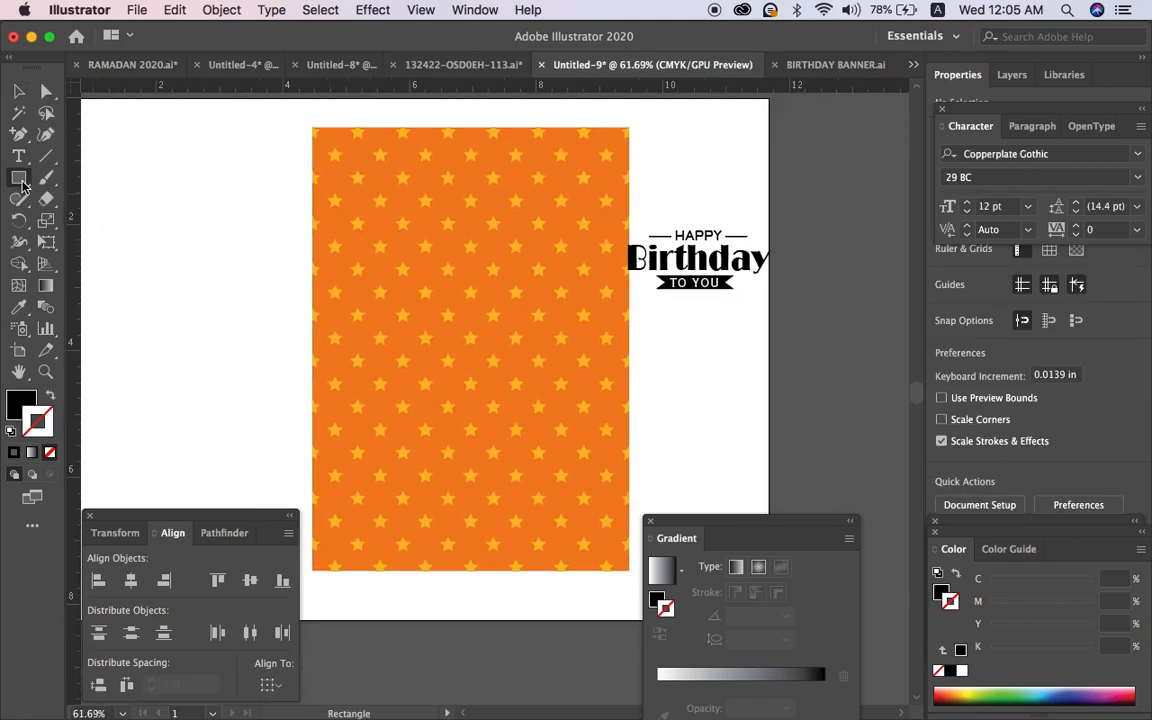
{"action": "left_click_drag", "start_coordinate": [392, 252], "coordinate": [541, 421]}
{"action": "key", "text": "v"}
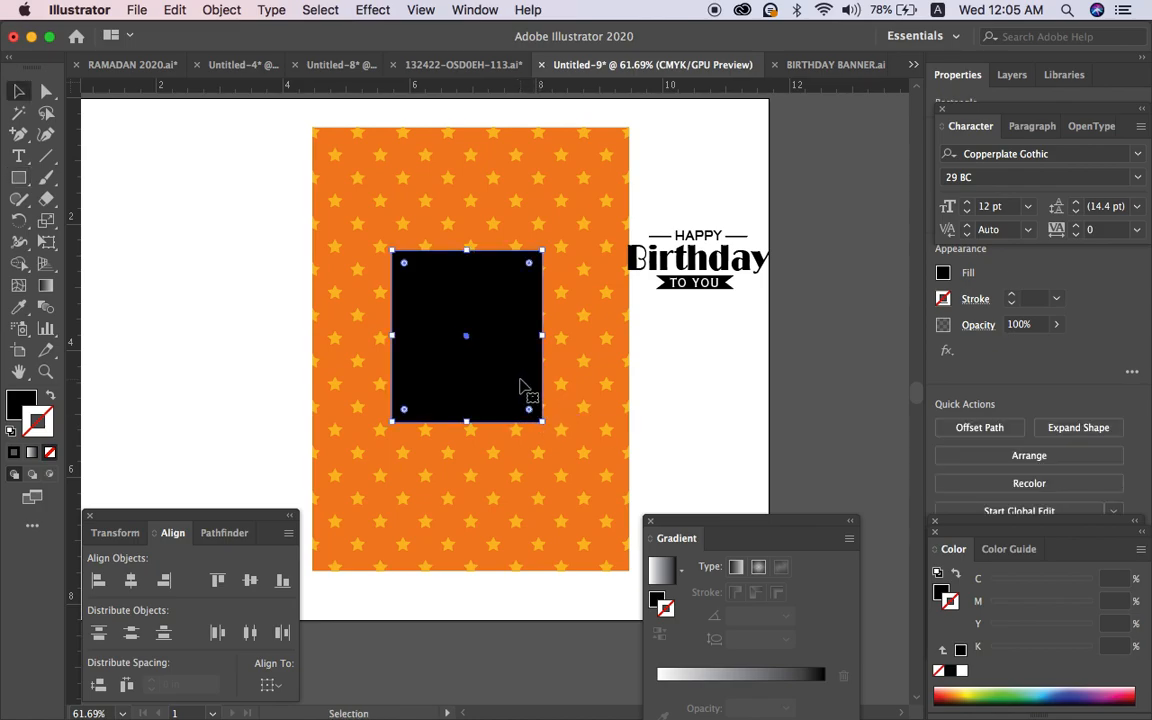
Centre the black rectangle and the star background on each other horizontally and vertically.
{"action": "left_click_drag", "start_coordinate": [283, 278], "coordinate": [478, 387]}
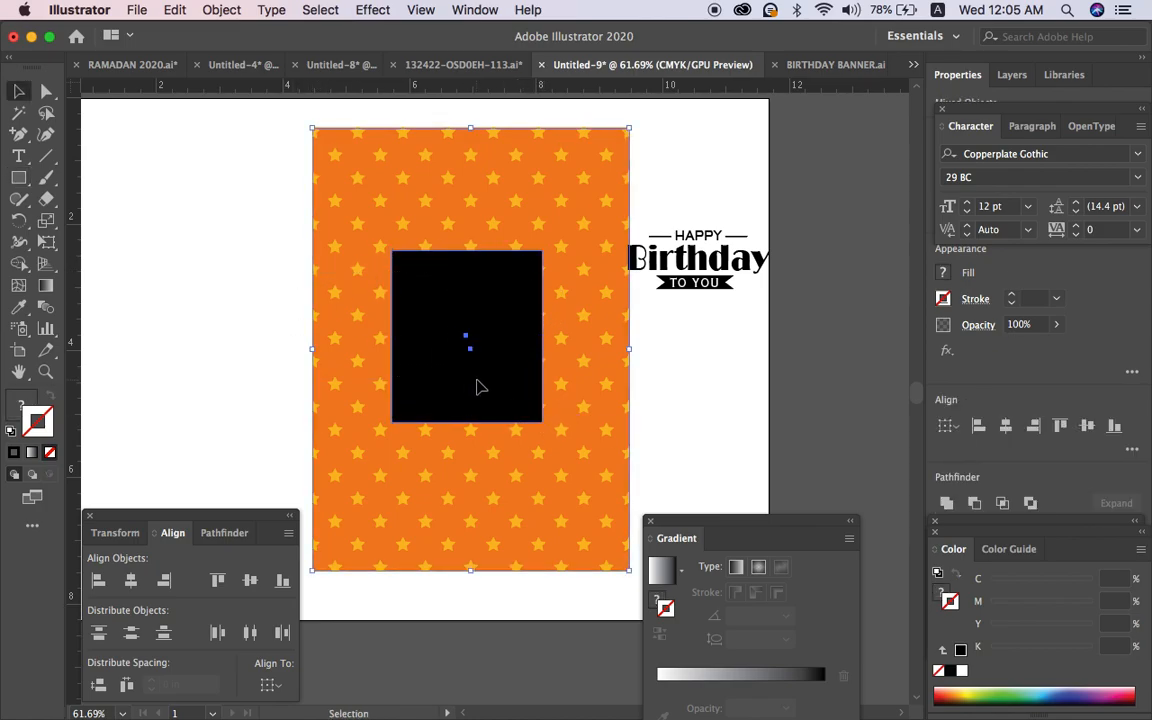
{"action": "left_click", "coordinate": [130, 580]}
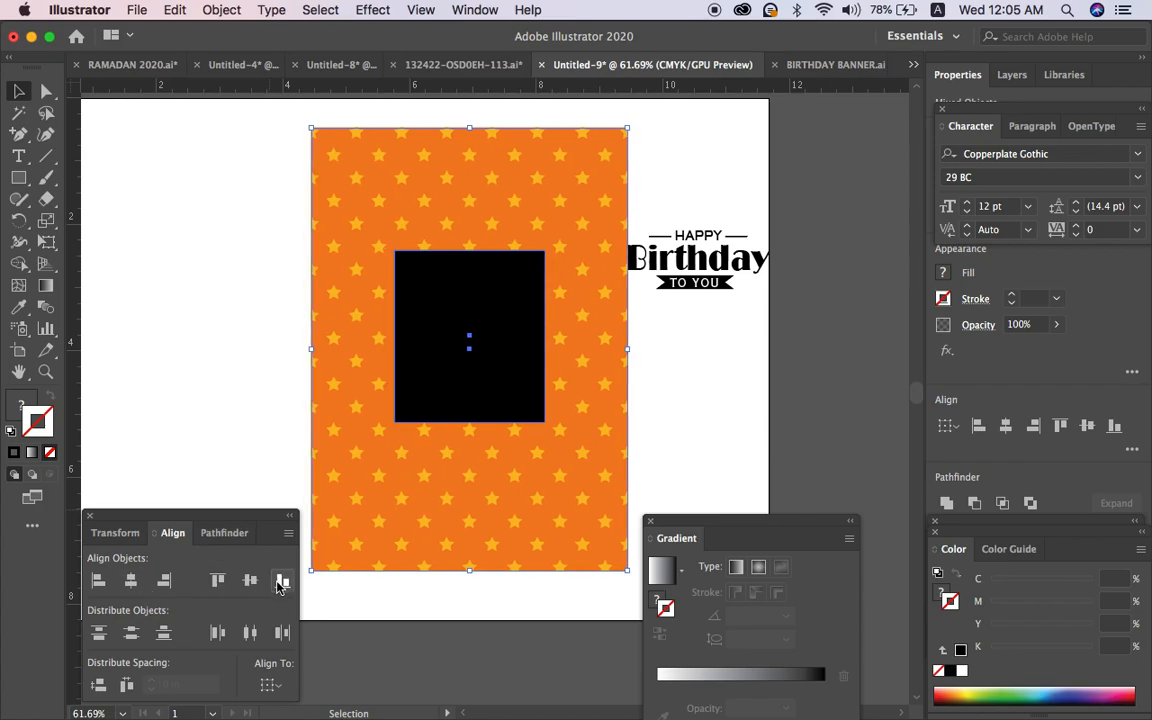
{"action": "left_click", "coordinate": [250, 581]}
{"action": "left_click", "coordinate": [224, 445]}
Fill the centred rectangle with the background's orange using the Eyedropper.
{"action": "left_click", "coordinate": [442, 360]}
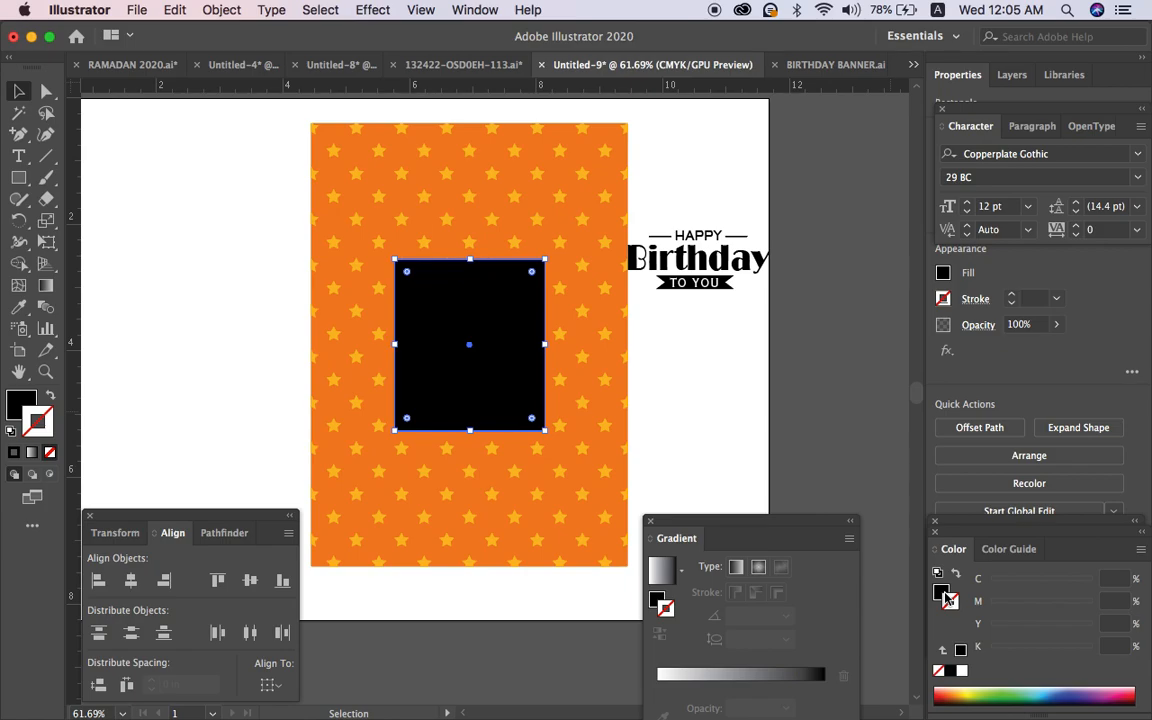
{"action": "left_click", "coordinate": [18, 307]}
{"action": "left_click", "coordinate": [393, 508]}
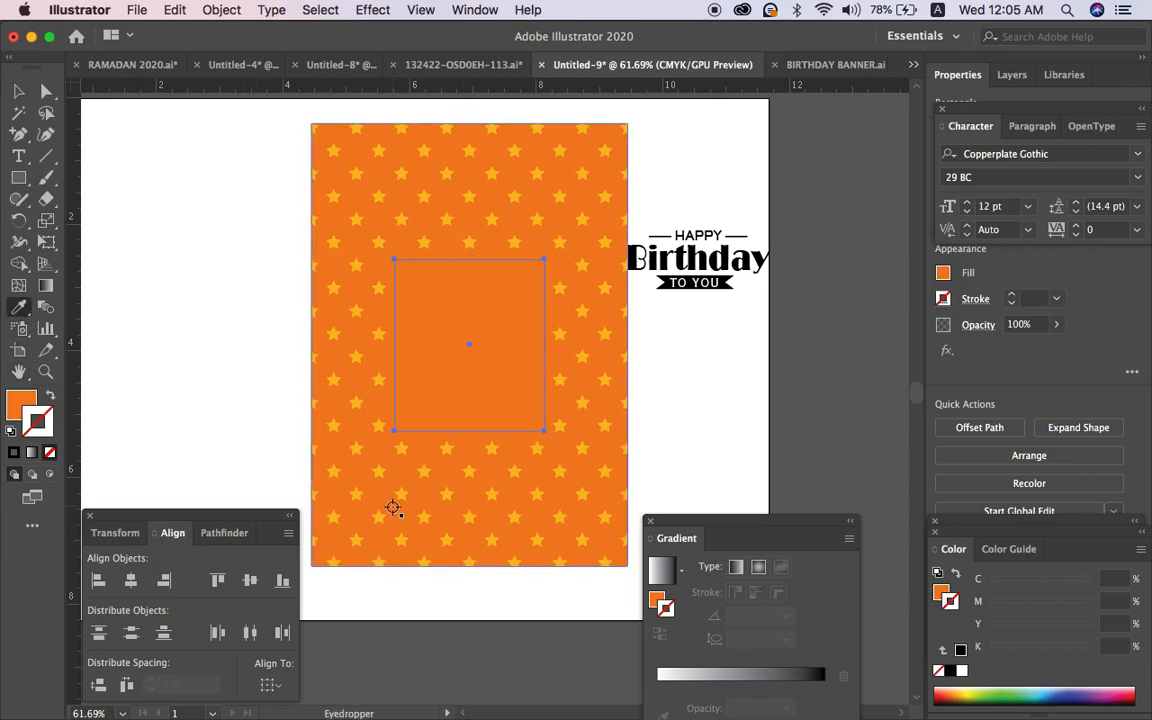
Change the central rectangle's fill to red-orange by setting magenta to 87%.
{"action": "left_click", "coordinate": [943, 592]}
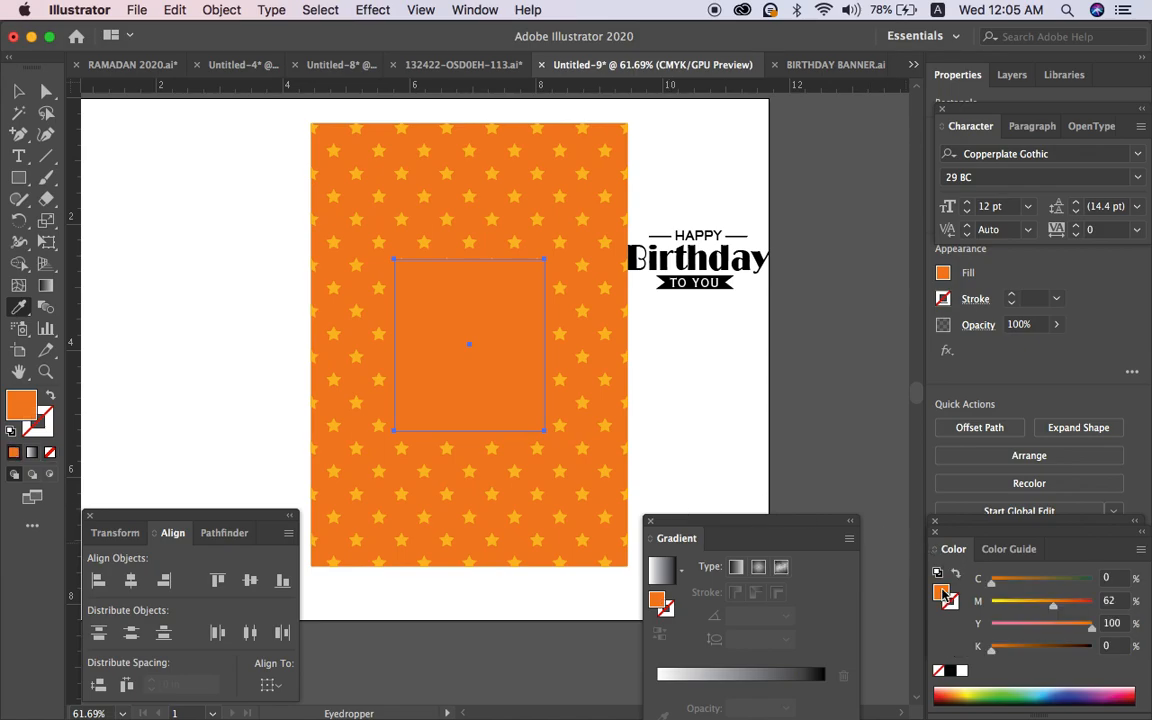
{"action": "left_click", "coordinate": [1048, 652]}
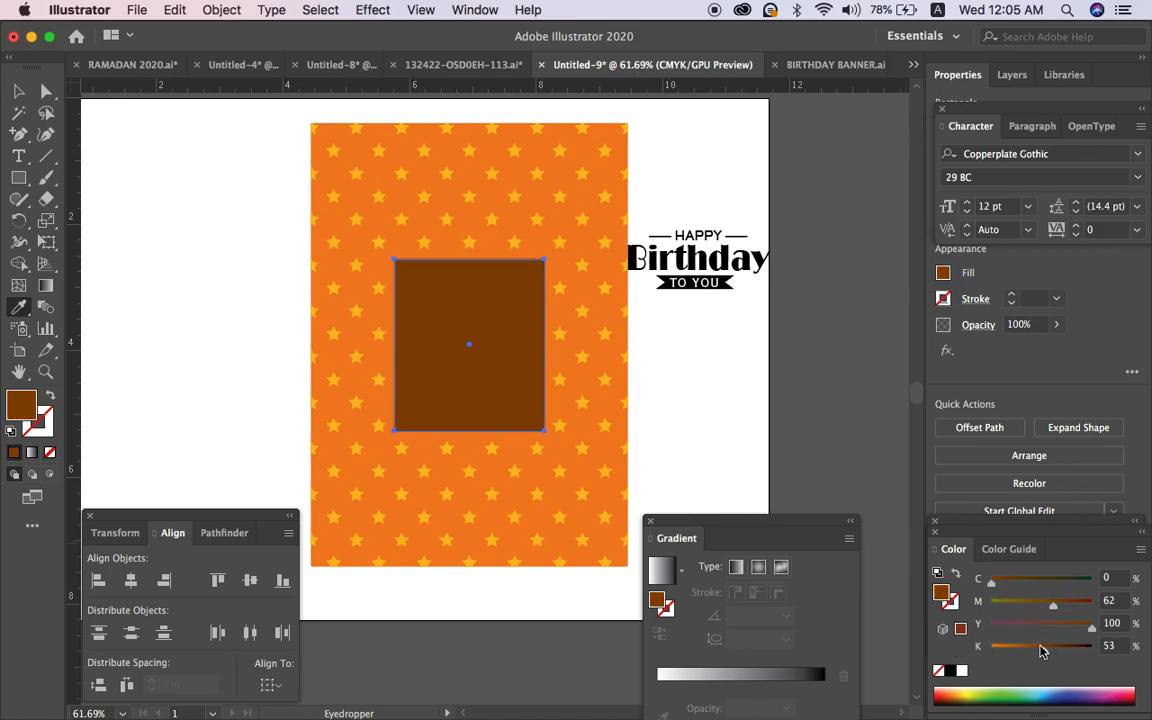
{"action": "key", "text": "super+z"}
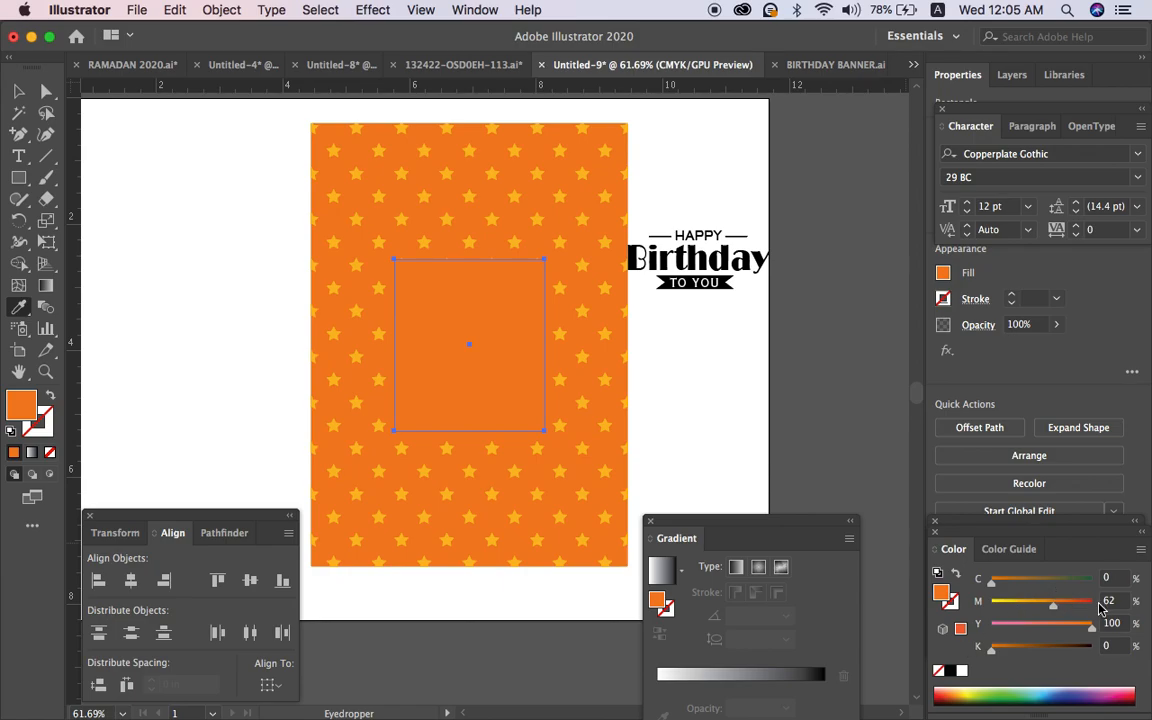
{"action": "left_click", "coordinate": [1080, 607]}
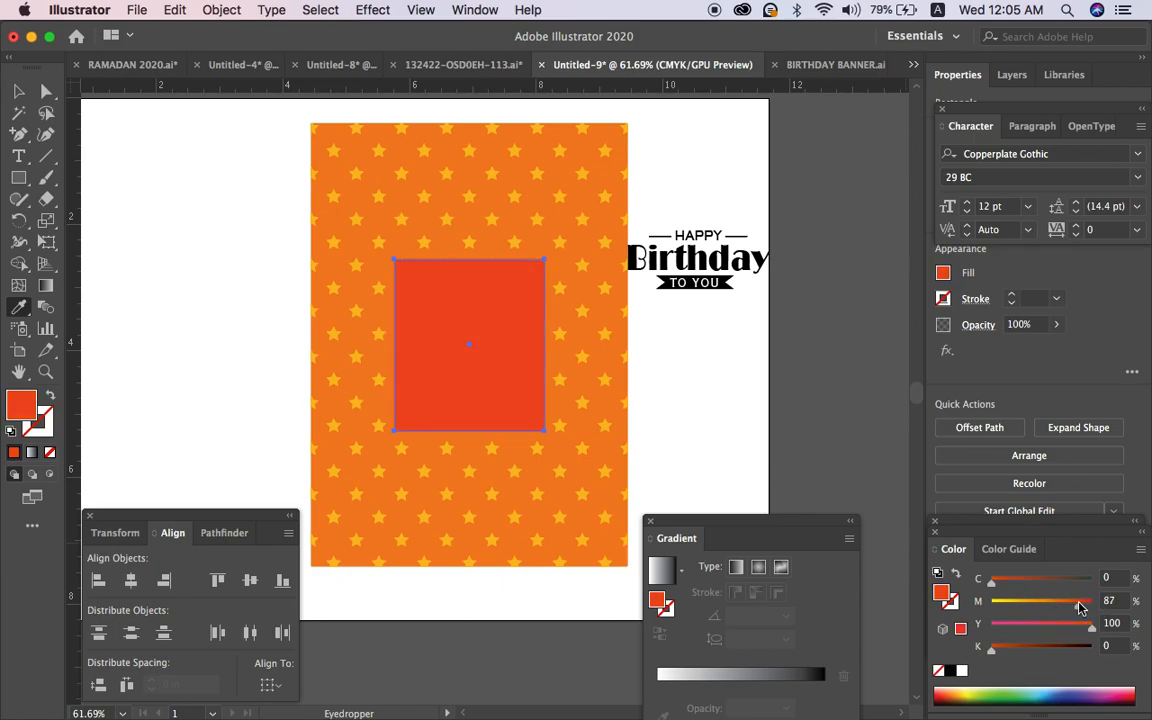
{"action": "key", "text": "v"}
{"action": "left_click", "coordinate": [650, 357]}
Offset the red-orange rectangle's path outward by .2 in to make a larger copy around it.
{"action": "left_click", "coordinate": [465, 352]}
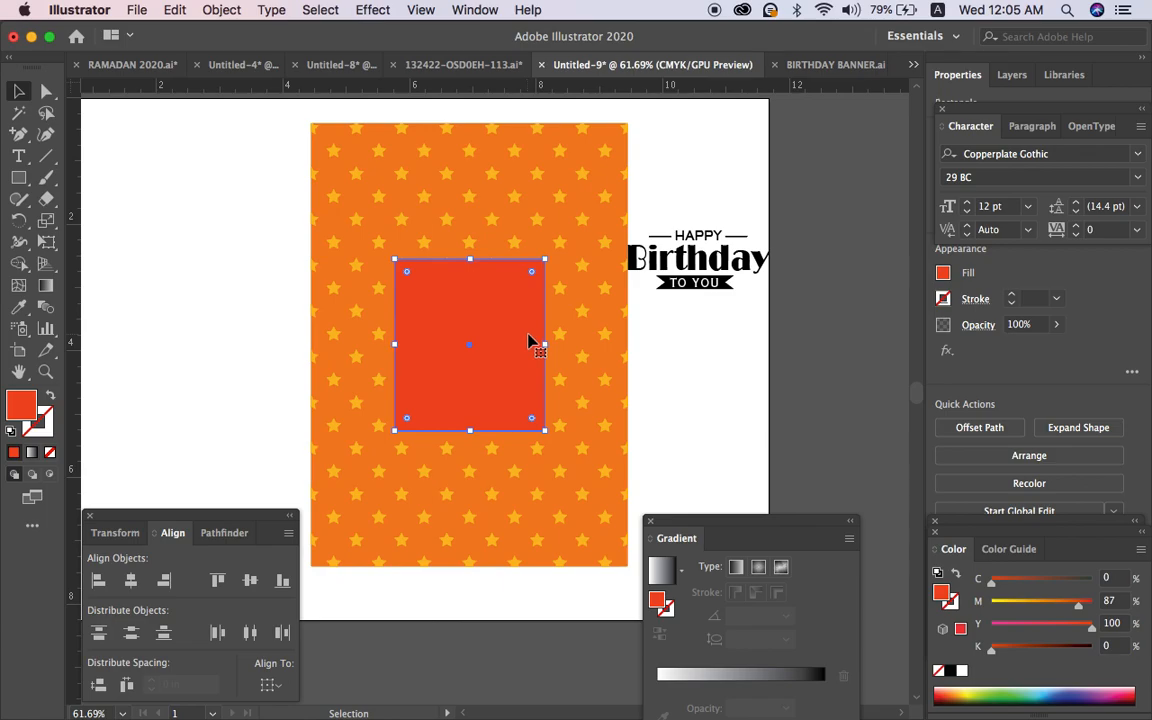
{"action": "left_click", "coordinate": [208, 8]}
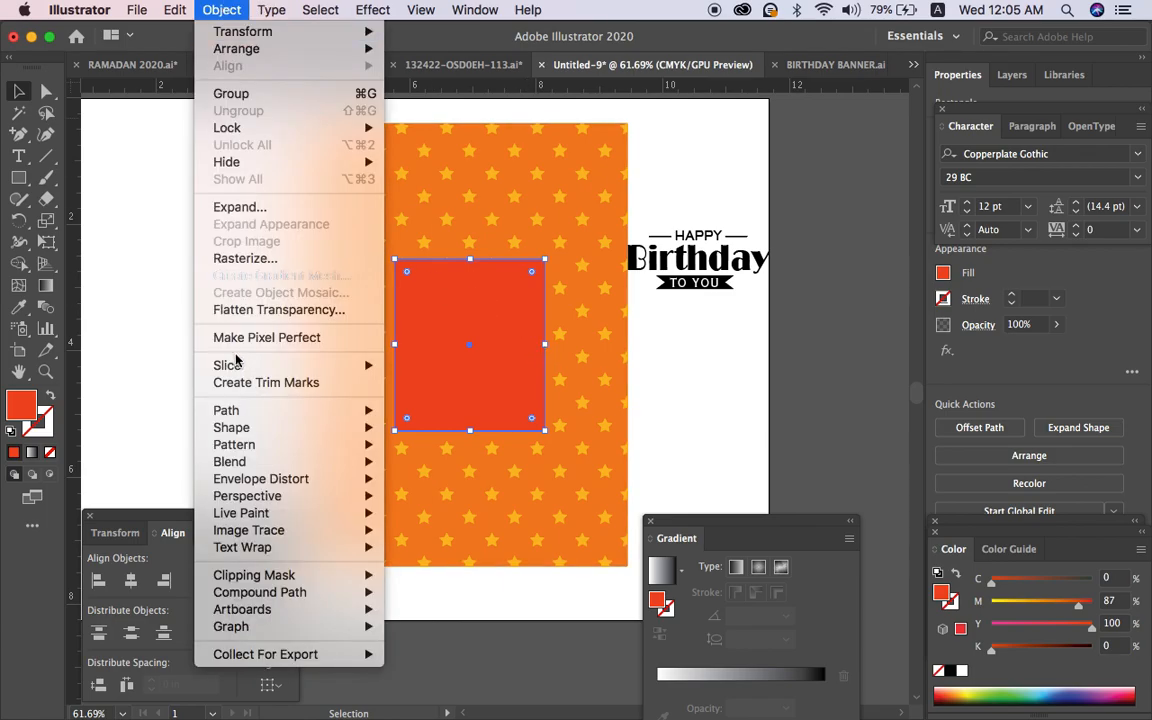
{"action": "mouse_move", "coordinate": [360, 410]}
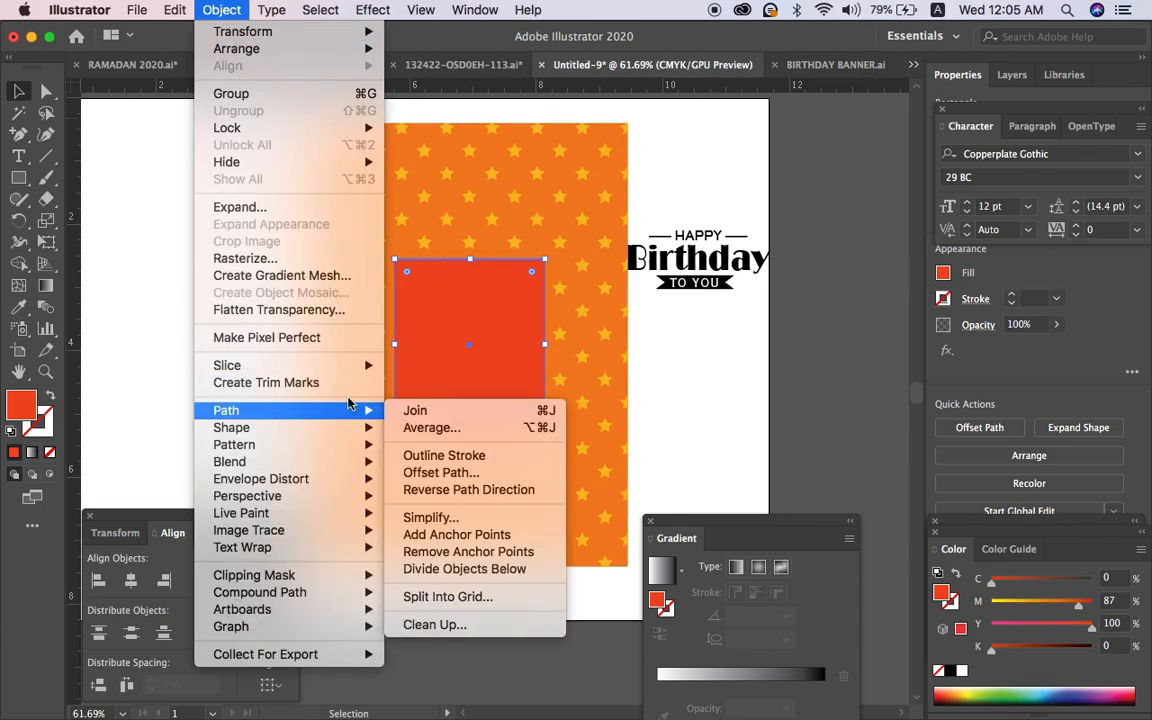
{"action": "left_click", "coordinate": [447, 473]}
{"action": "type", "text": ".2"}
{"action": "key", "text": "Return"}
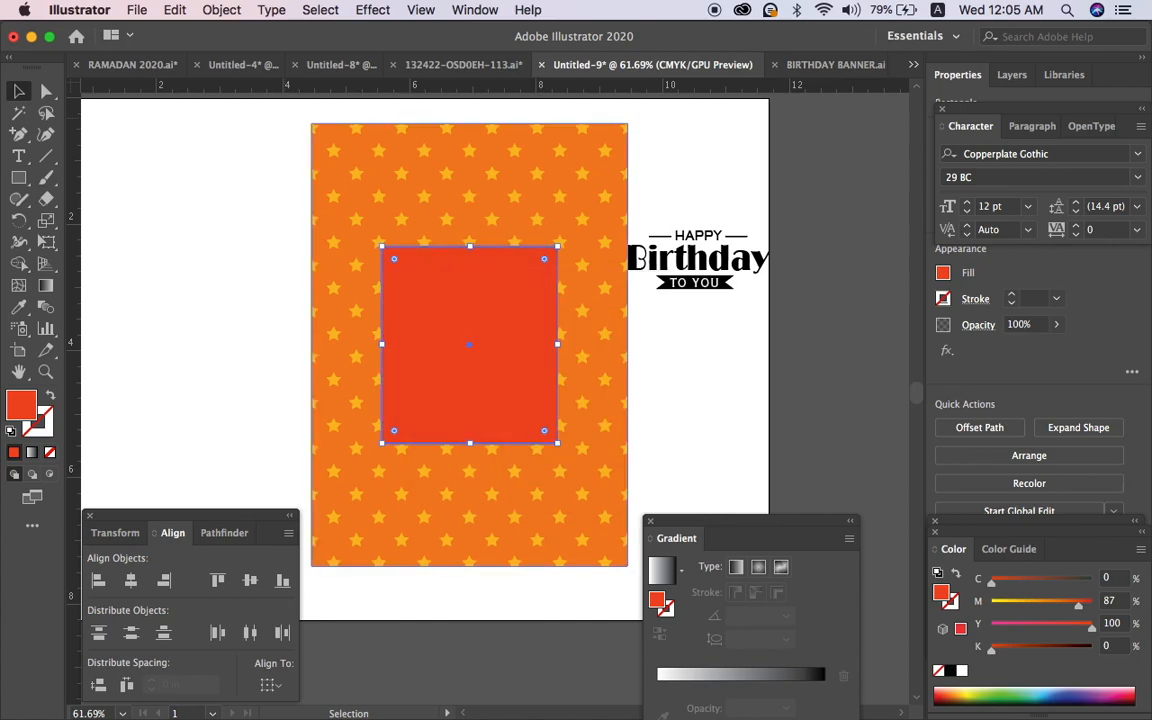
Turn the offset rectangle into a frame by swapping its fill and stroke and thickening the stroke to 7 pt.
{"action": "left_click", "coordinate": [50, 398]}
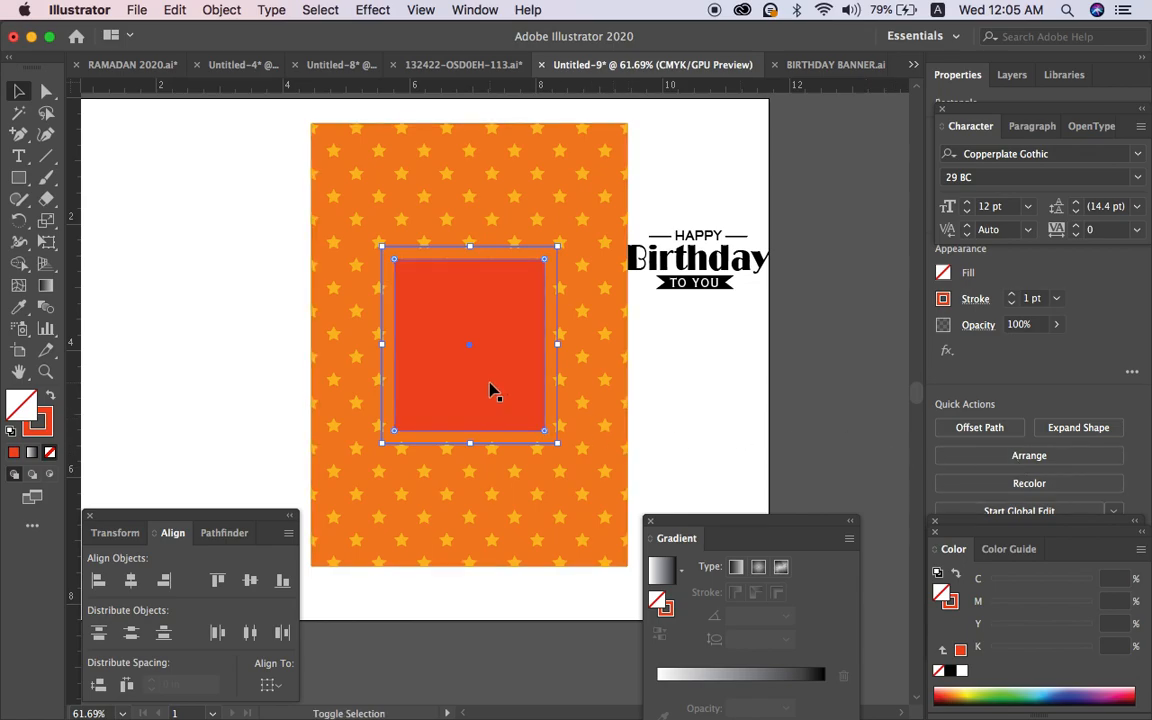
{"action": "left_click", "coordinate": [785, 410]}
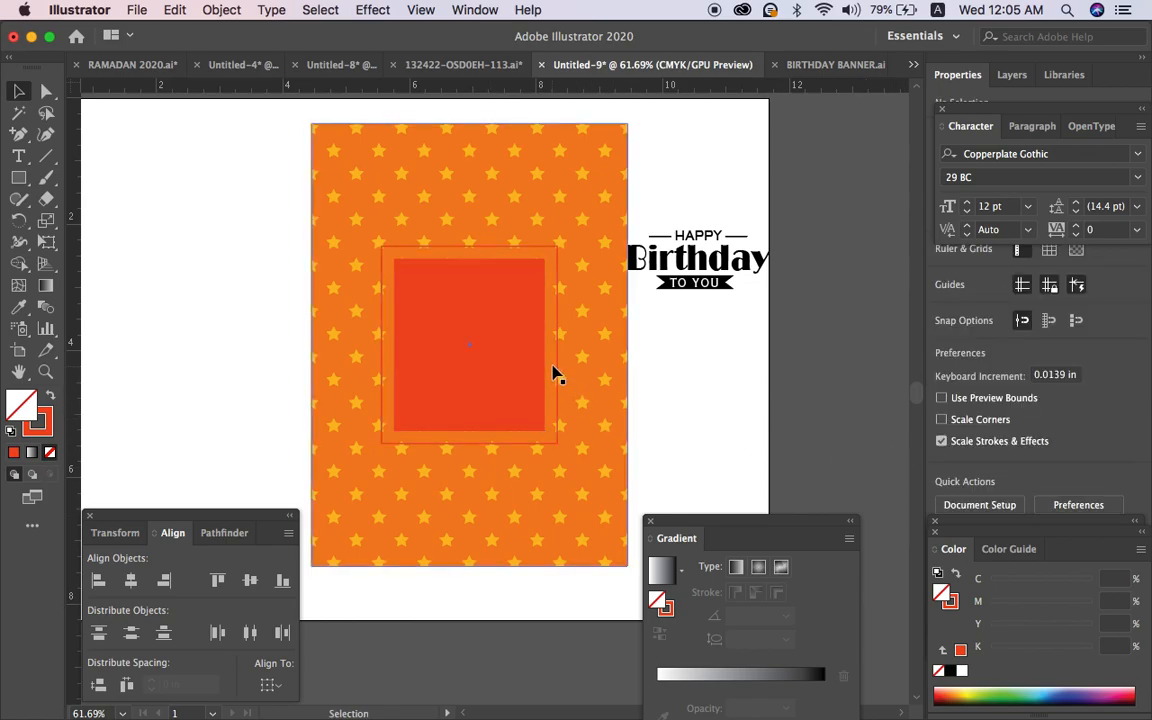
{"action": "left_click", "coordinate": [558, 367]}
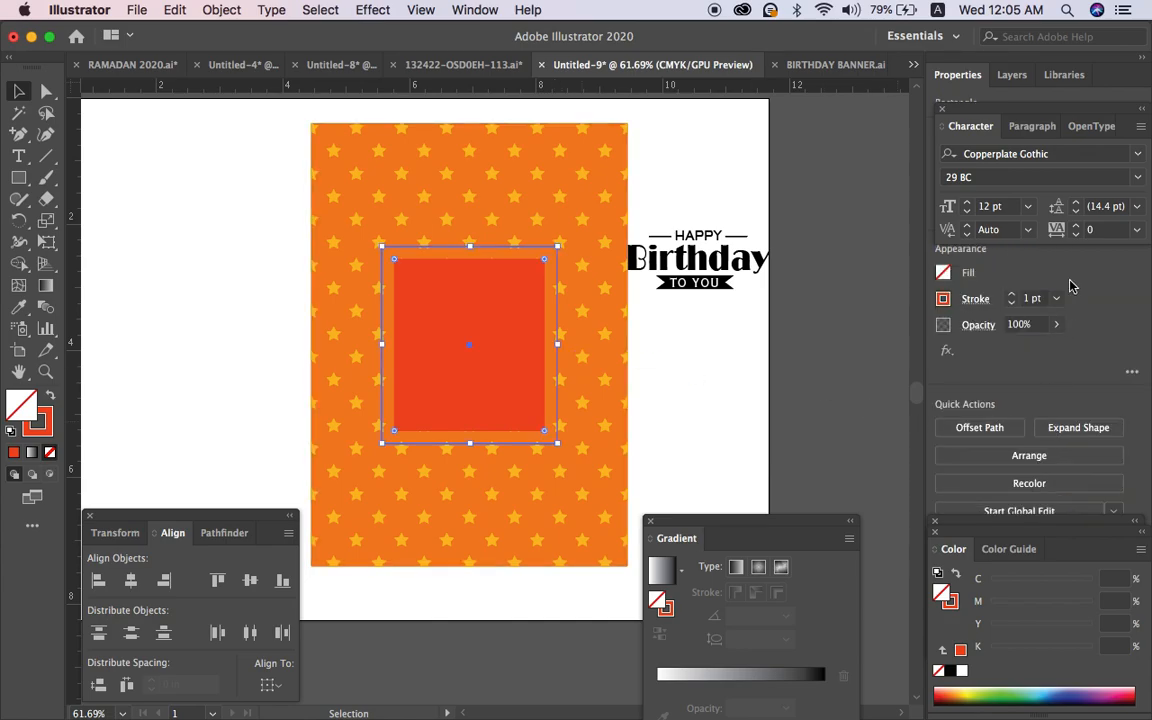
{"action": "left_click", "coordinate": [1013, 294]}
{"action": "left_click", "coordinate": [1013, 294]}
{"action": "left_click", "coordinate": [1013, 294]}
{"action": "left_click", "coordinate": [1013, 294]}
{"action": "left_click", "coordinate": [1013, 294]}
{"action": "left_click", "coordinate": [1013, 294]}
{"action": "left_click", "coordinate": [758, 335]}
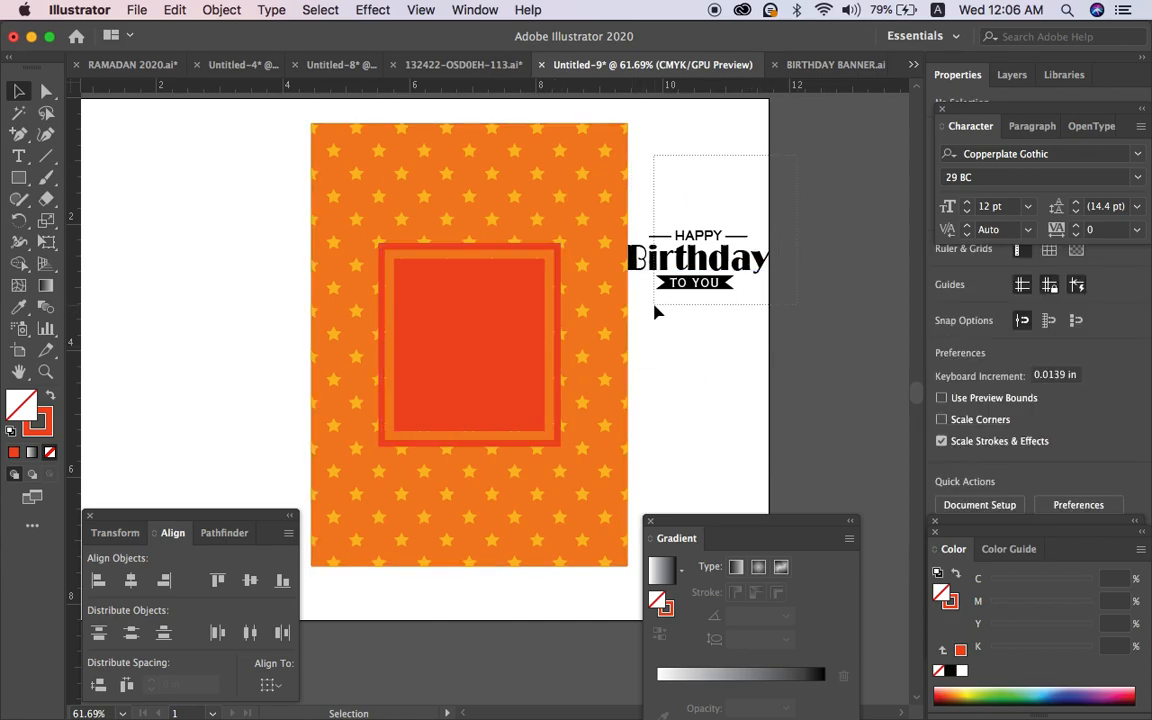
Move the "HAPPY Birthday TO YOU" lettering onto the middle of the red-orange panel, in front of it.
{"action": "left_click_drag", "start_coordinate": [738, 218], "coordinate": [653, 314]}
{"action": "key", "text": "a"}
{"action": "key", "text": "v"}
{"action": "left_click_drag", "start_coordinate": [733, 271], "coordinate": [512, 363]}
{"action": "scroll", "coordinate": [512, 363], "scroll_direction": "up", "scroll_amount": 3}
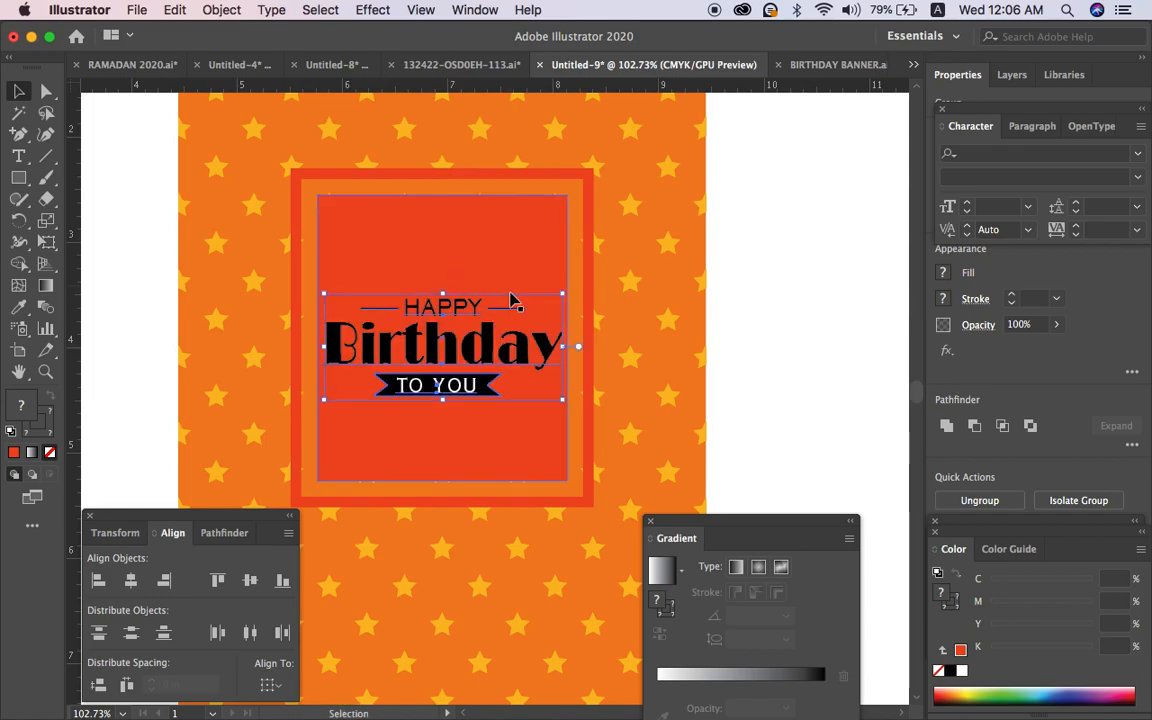
{"action": "left_click", "coordinate": [738, 316]}
Ungroup the lettering on the panel so its parts can be selected separately.
{"action": "left_click", "coordinate": [436, 330]}
{"action": "right_click", "coordinate": [438, 330]}
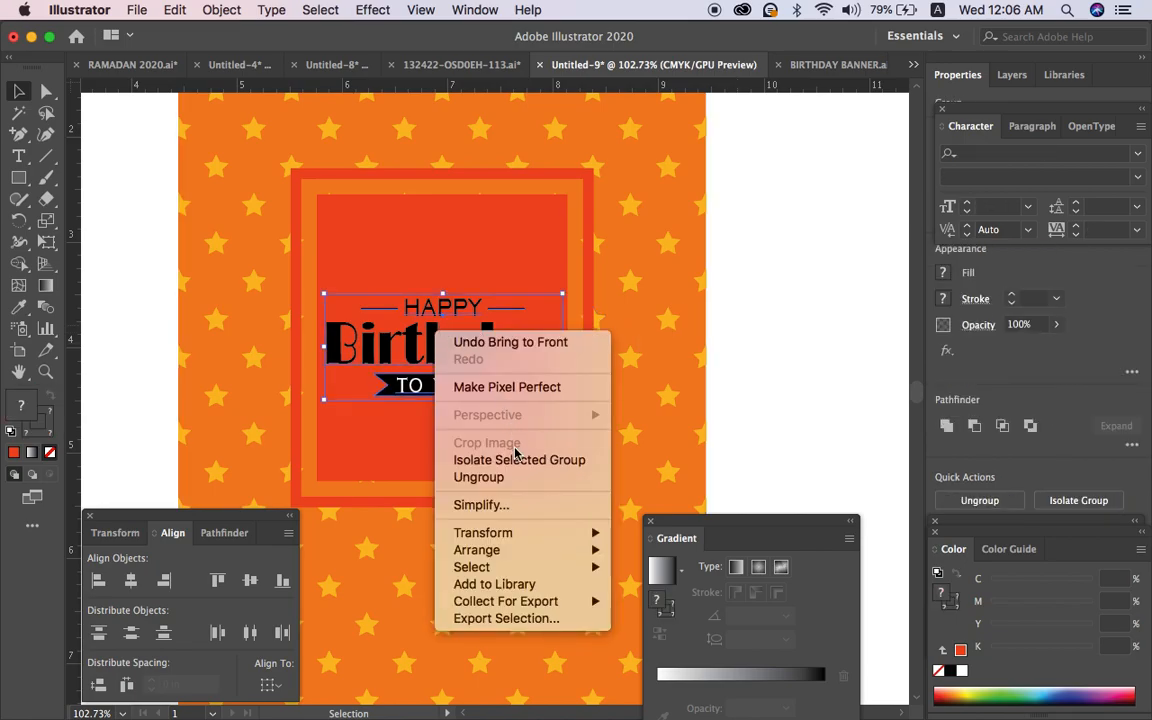
{"action": "left_click", "coordinate": [505, 476]}
{"action": "left_click", "coordinate": [771, 386]}
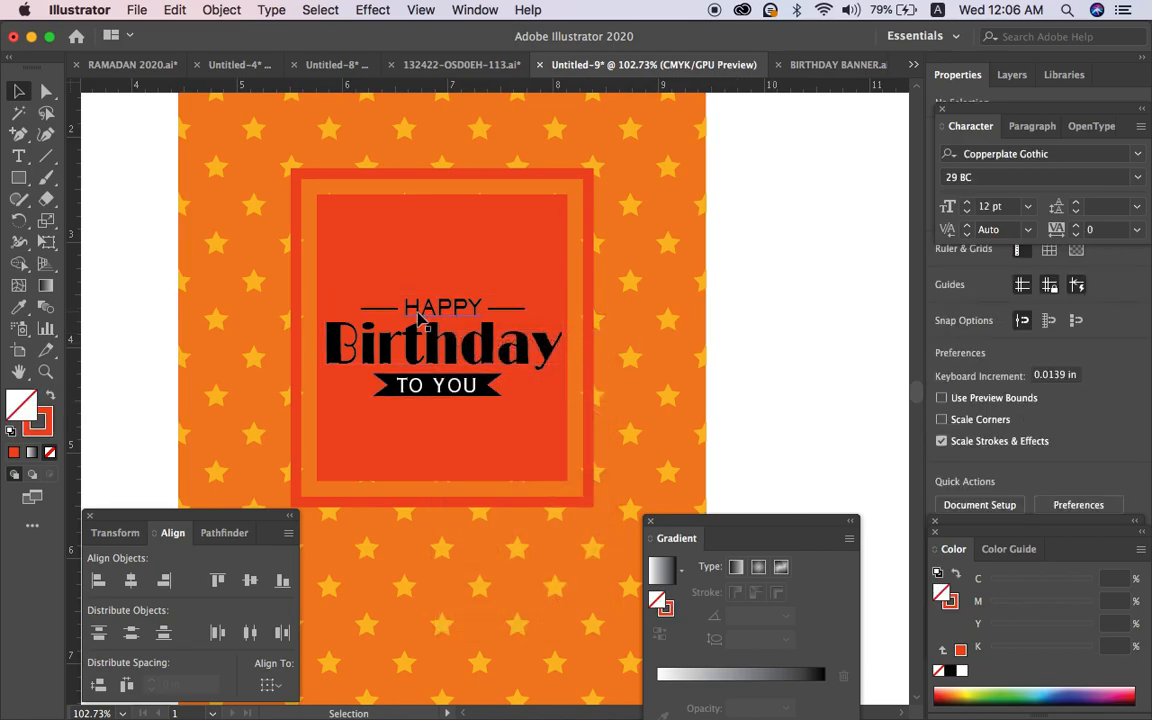
Group "HAPPY" with its two side lines and raise the group slightly above "Birthday".
{"action": "left_click", "coordinate": [418, 313]}
{"action": "left_click", "coordinate": [508, 308], "text": "shift"}
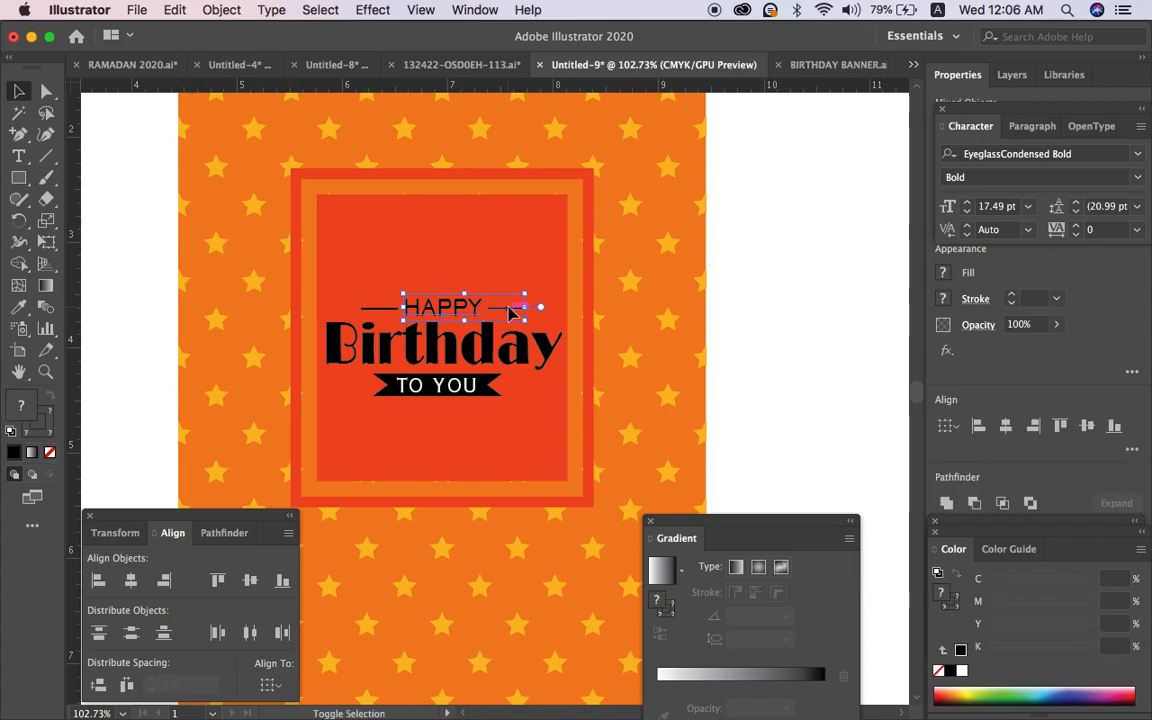
{"action": "left_click", "coordinate": [385, 314], "text": "shift"}
{"action": "key", "text": "super+g"}
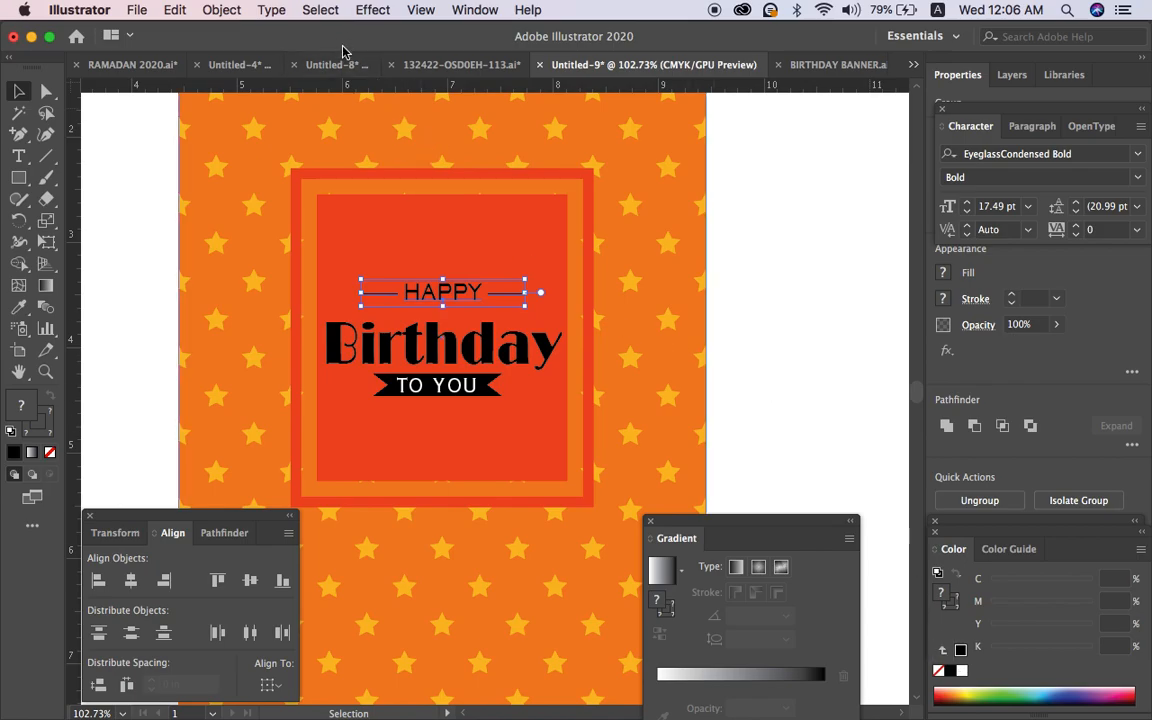
{"action": "left_click", "coordinate": [650, 305]}
Isolate the "HAPPY" group and fill the word with white.
{"action": "left_click", "coordinate": [455, 291]}
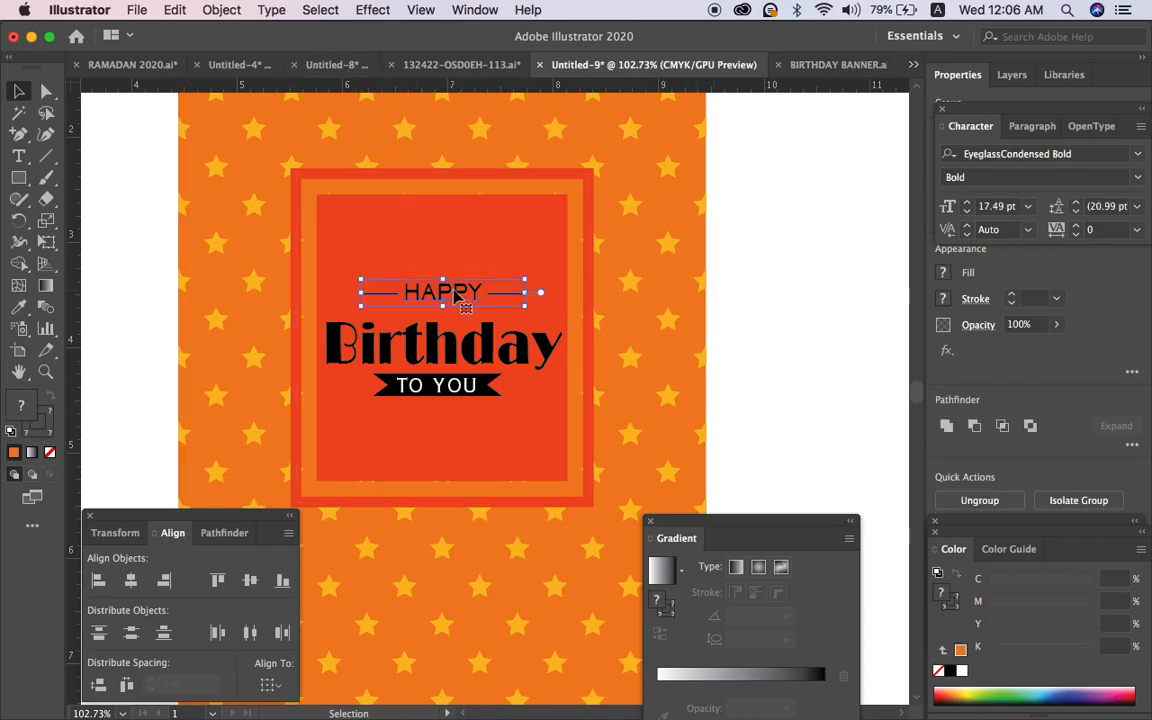
{"action": "double_click", "coordinate": [455, 291]}
{"action": "left_click", "coordinate": [455, 291]}
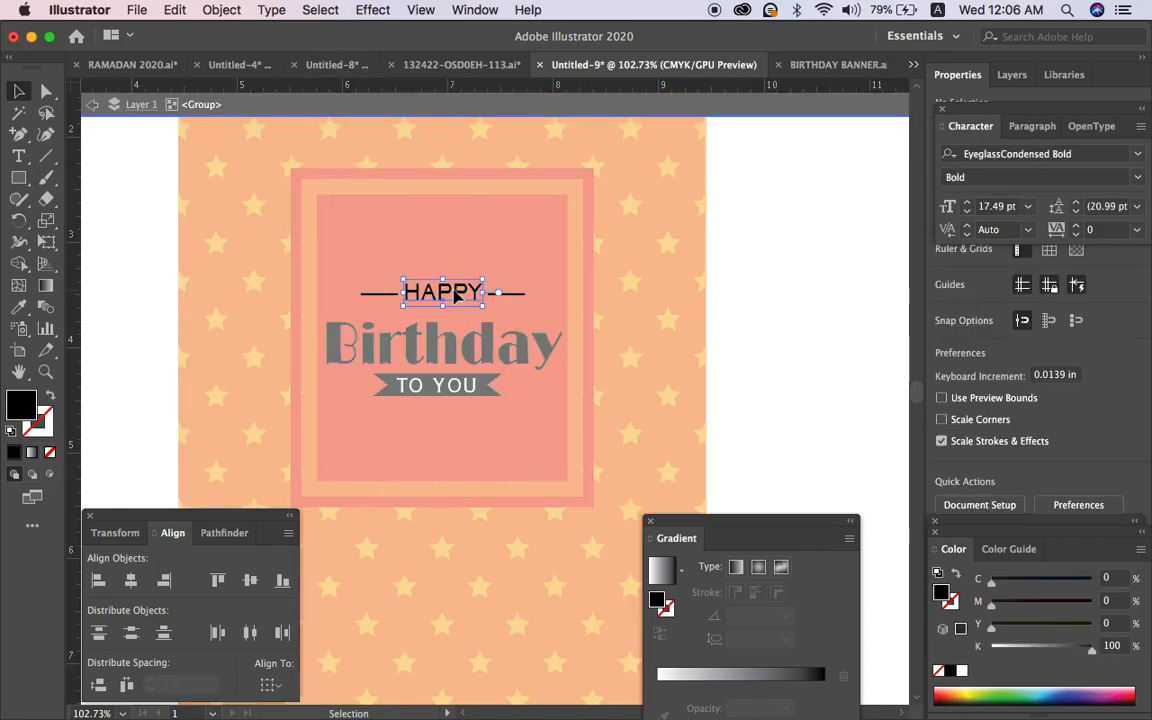
{"action": "left_click", "coordinate": [962, 671]}
Set the stroke of both lines beside "HAPPY" to white and leave the isolated group.
{"action": "left_click", "coordinate": [514, 294]}
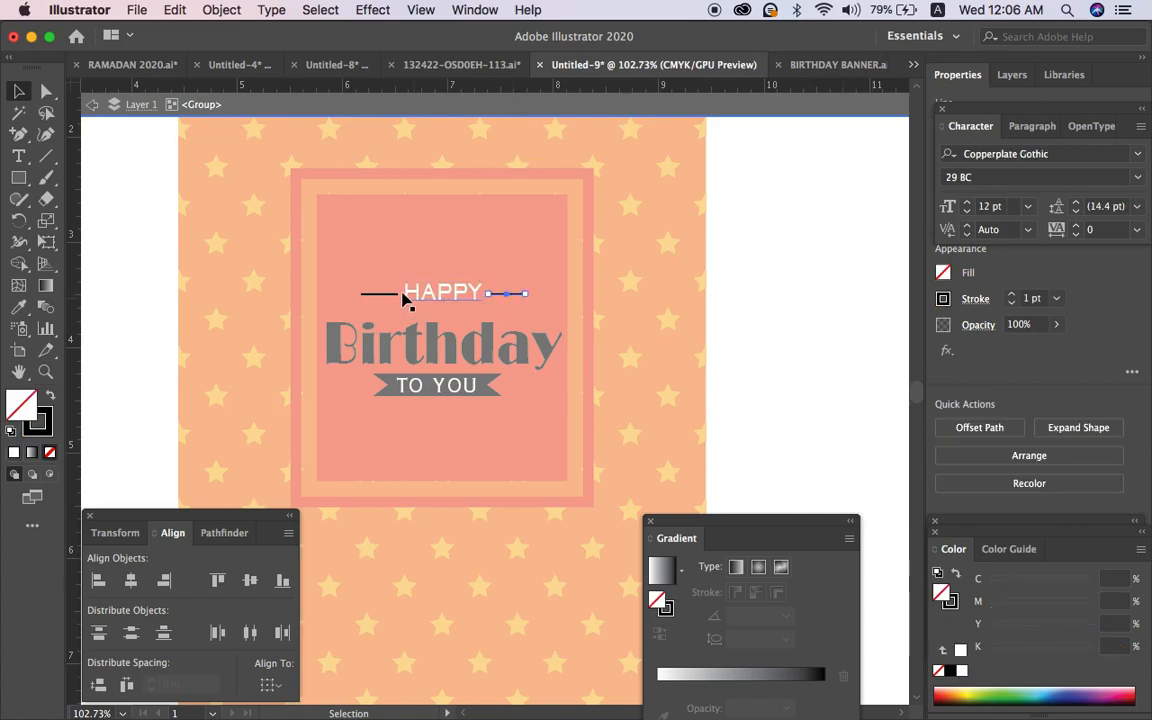
{"action": "left_click", "coordinate": [384, 296], "text": "shift"}
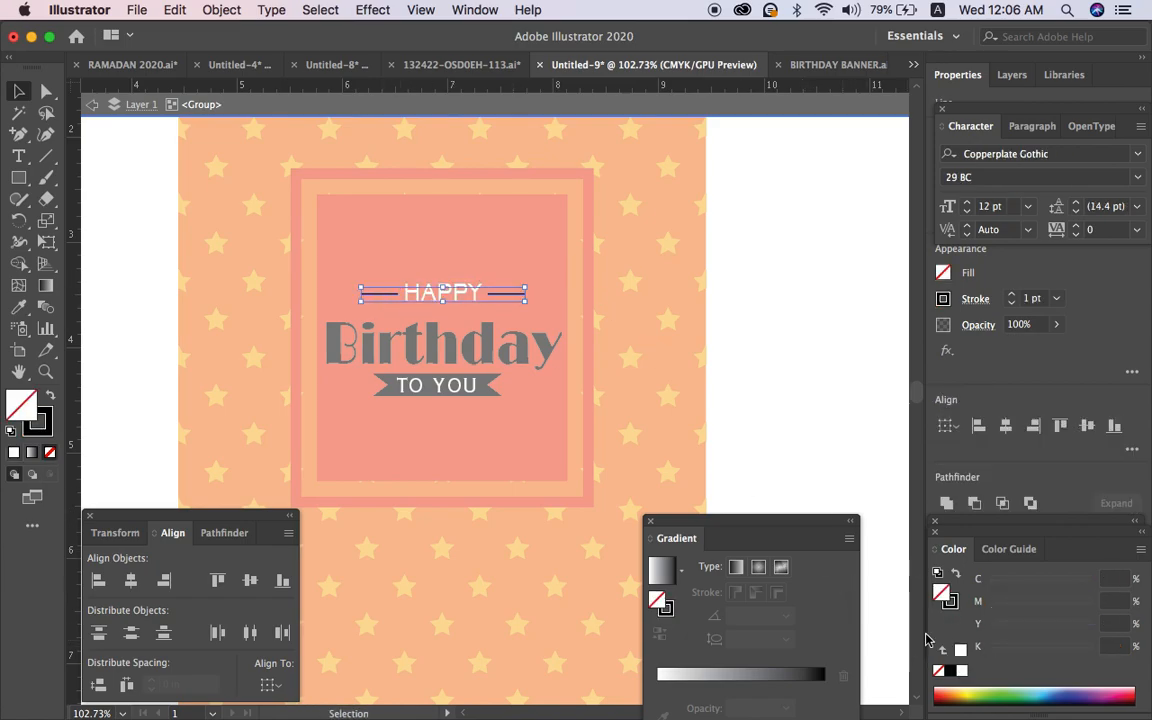
{"action": "left_click", "coordinate": [950, 601]}
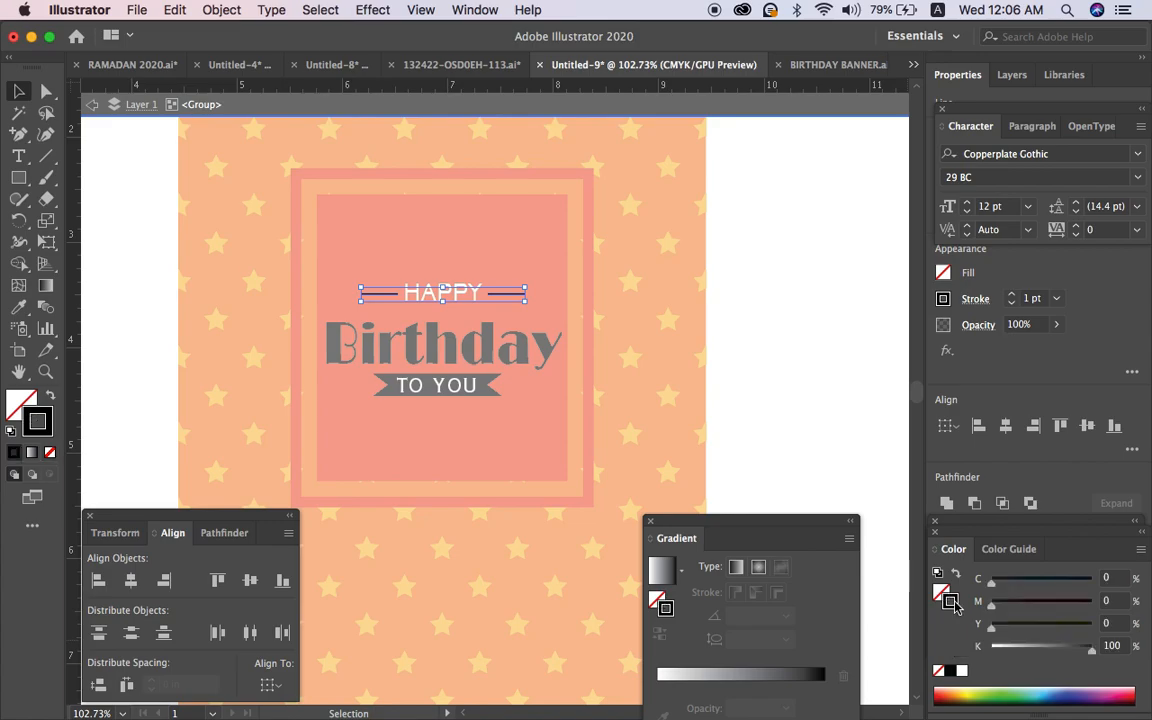
{"action": "left_click", "coordinate": [962, 676]}
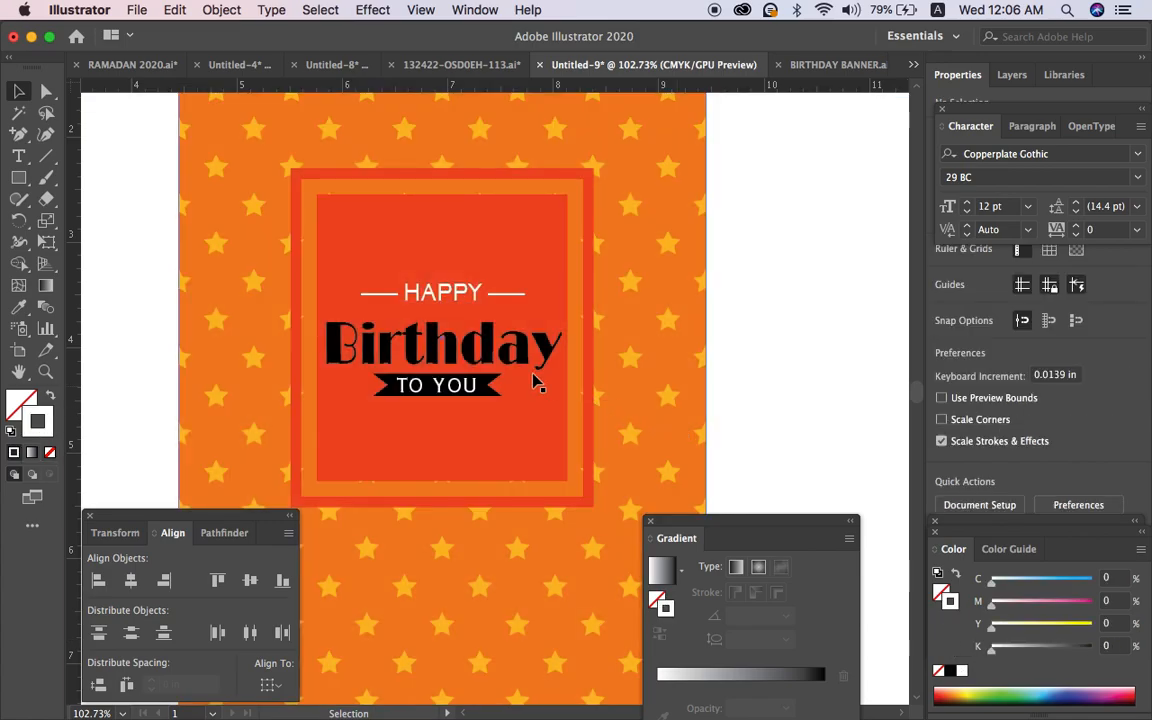
Move the "TO YOU" text and its ribbon together slightly down, away from "Birthday".
{"action": "left_click", "coordinate": [495, 368]}
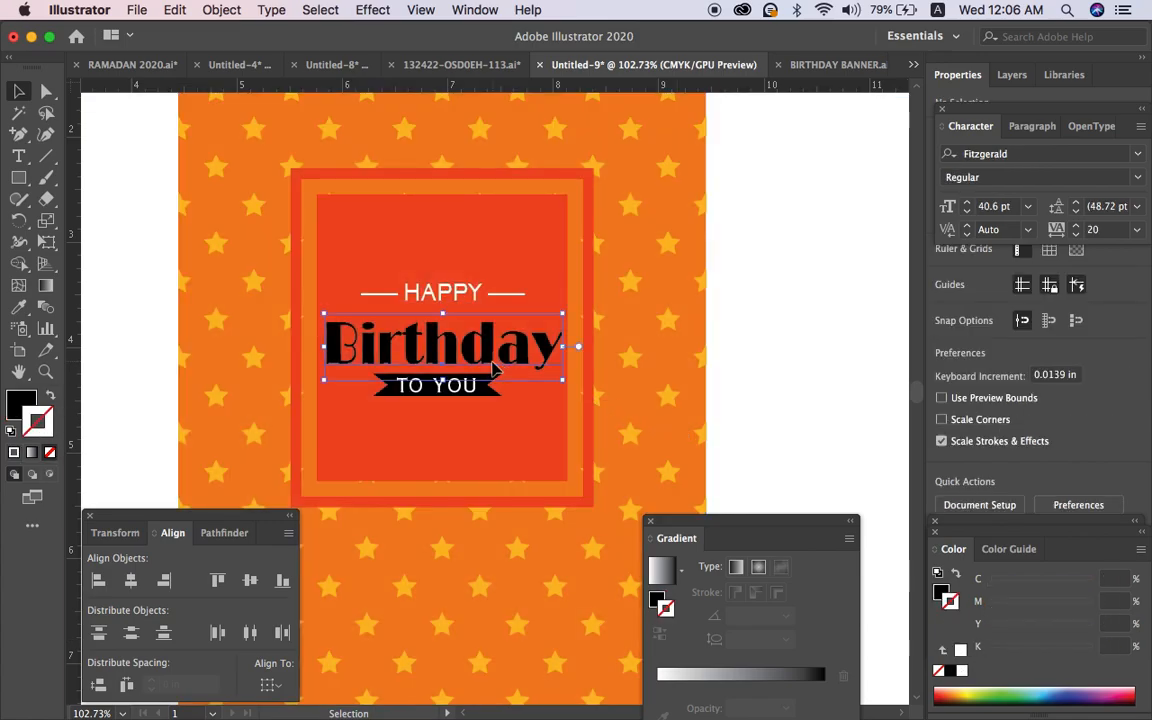
{"action": "left_click", "coordinate": [463, 406]}
{"action": "left_click", "coordinate": [463, 391]}
{"action": "left_click", "coordinate": [497, 392], "text": "shift"}
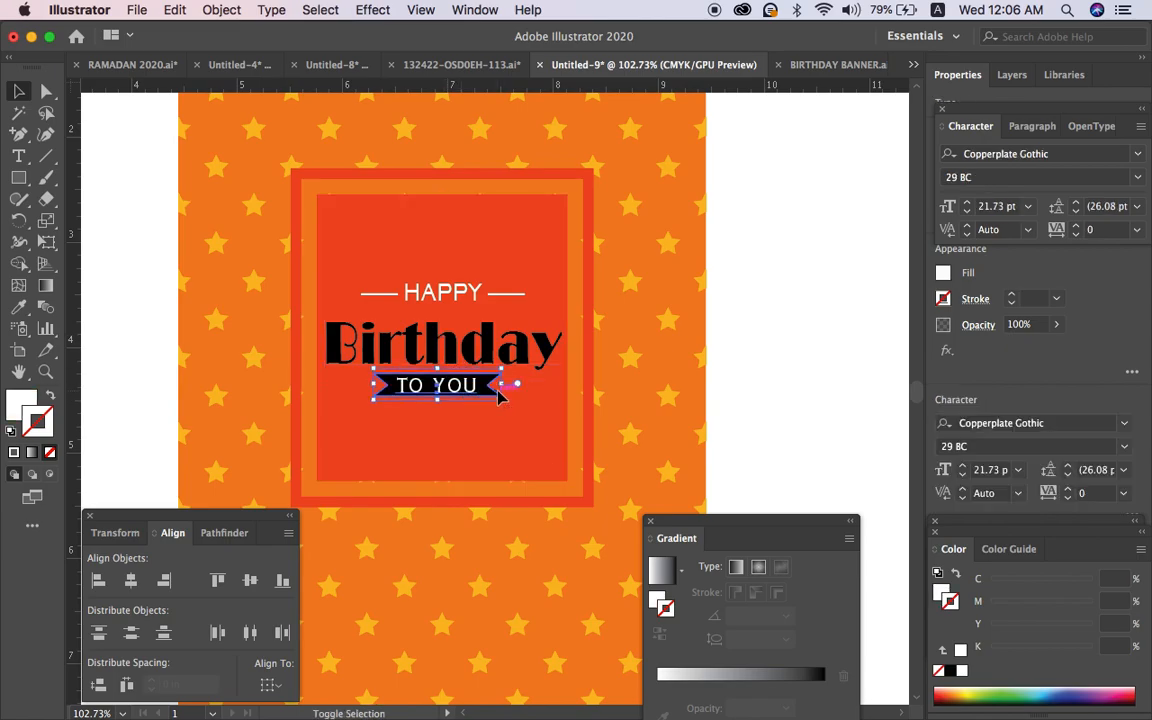
{"action": "left_click_drag", "start_coordinate": [500, 397], "coordinate": [500, 412]}
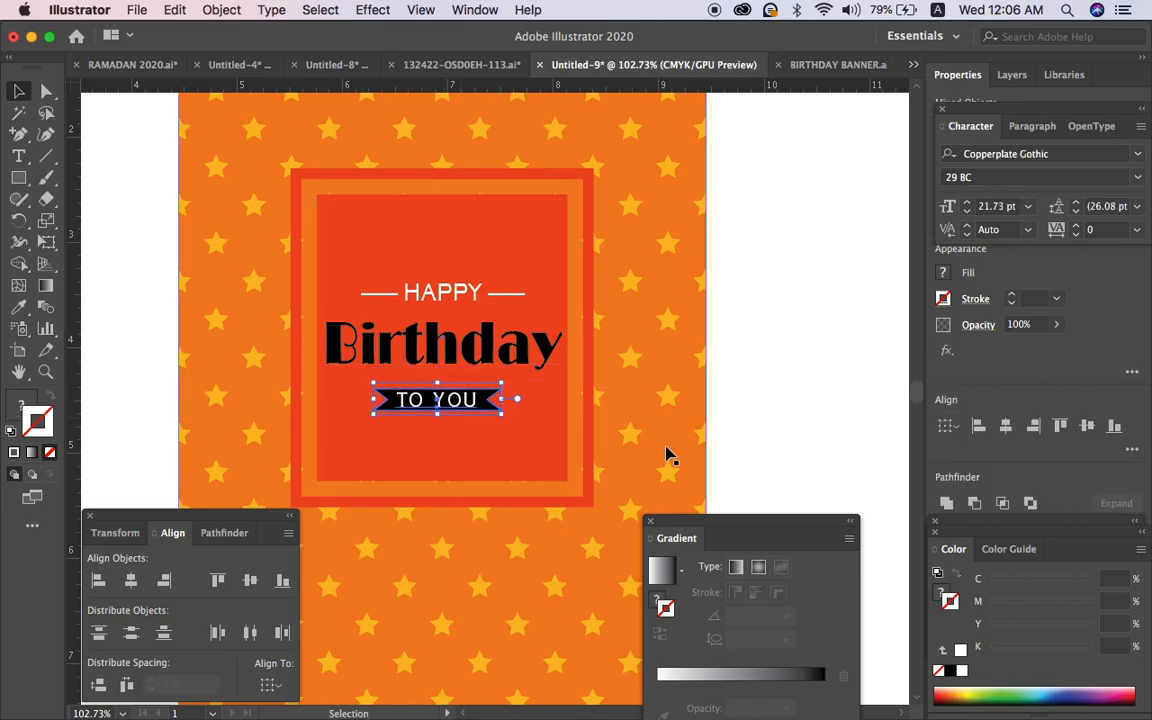
Fill the ribbon behind "TO YOU" with white.
{"action": "left_click", "coordinate": [501, 411]}
{"action": "left_click", "coordinate": [497, 406]}
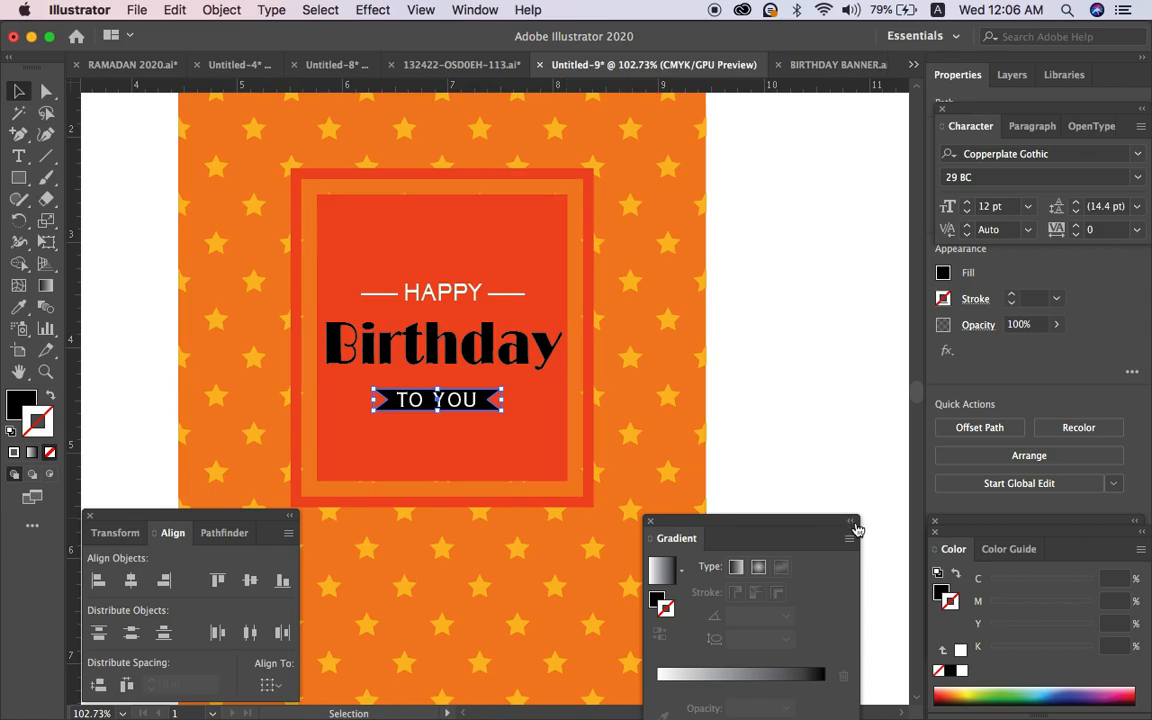
{"action": "left_click", "coordinate": [940, 592]}
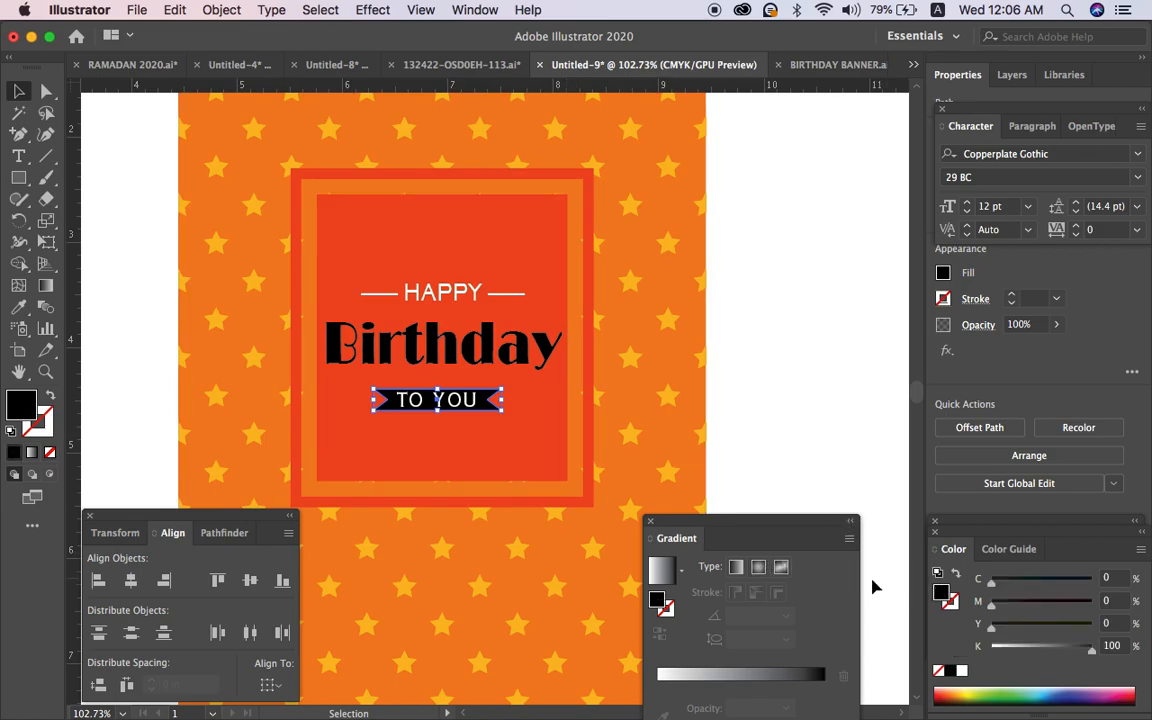
{"action": "left_click", "coordinate": [961, 673]}
Colour the "TO YOU" text with the panel's red-orange using the Eyedropper.
{"action": "left_click", "coordinate": [455, 400]}
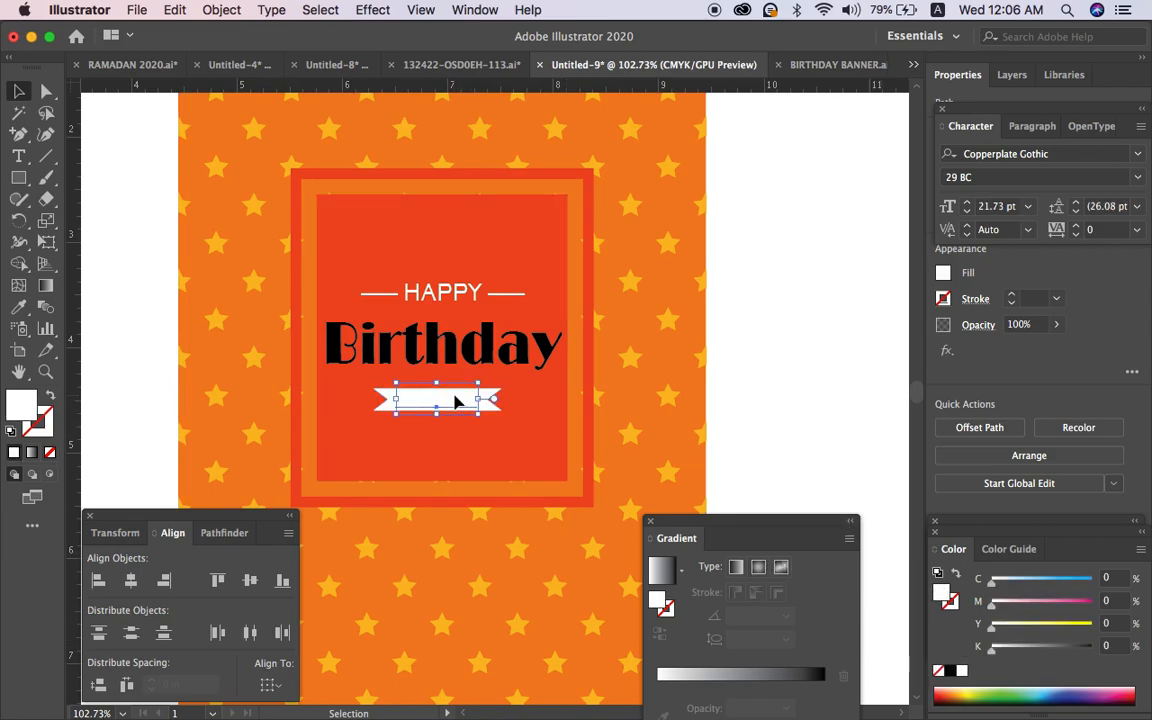
{"action": "left_click", "coordinate": [19, 308]}
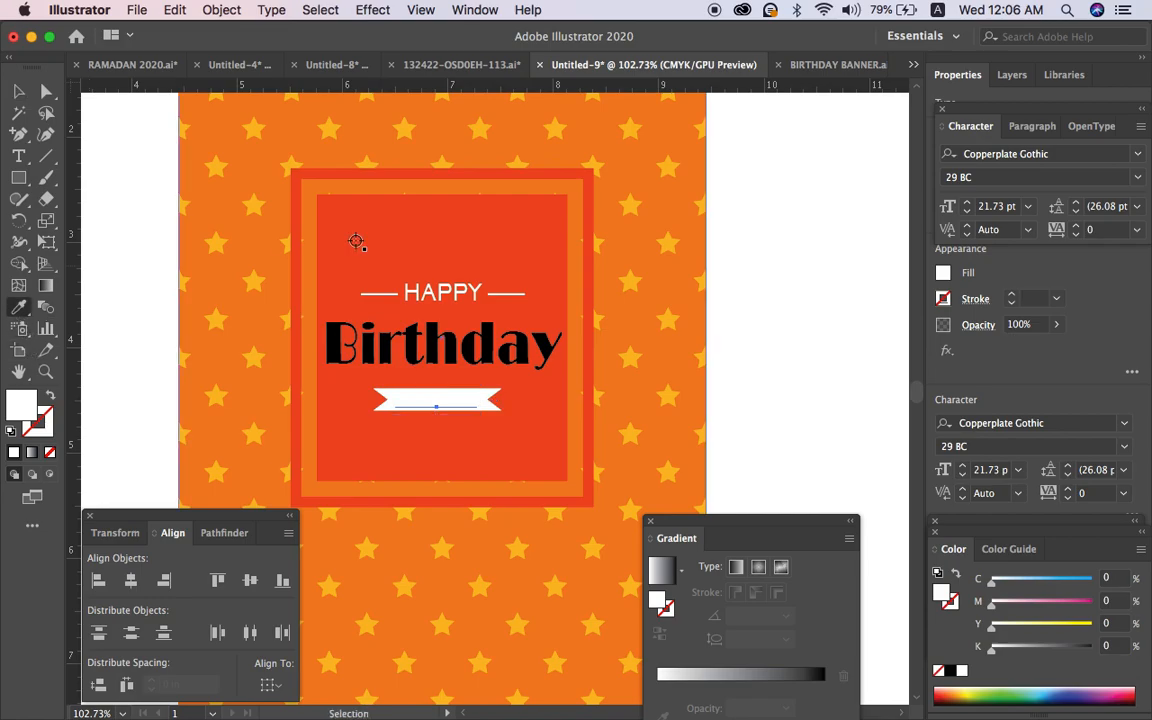
{"action": "left_click", "coordinate": [495, 250]}
Fill the word "Birthday" with white.
{"action": "key", "text": "v"}
{"action": "left_click", "coordinate": [454, 328]}
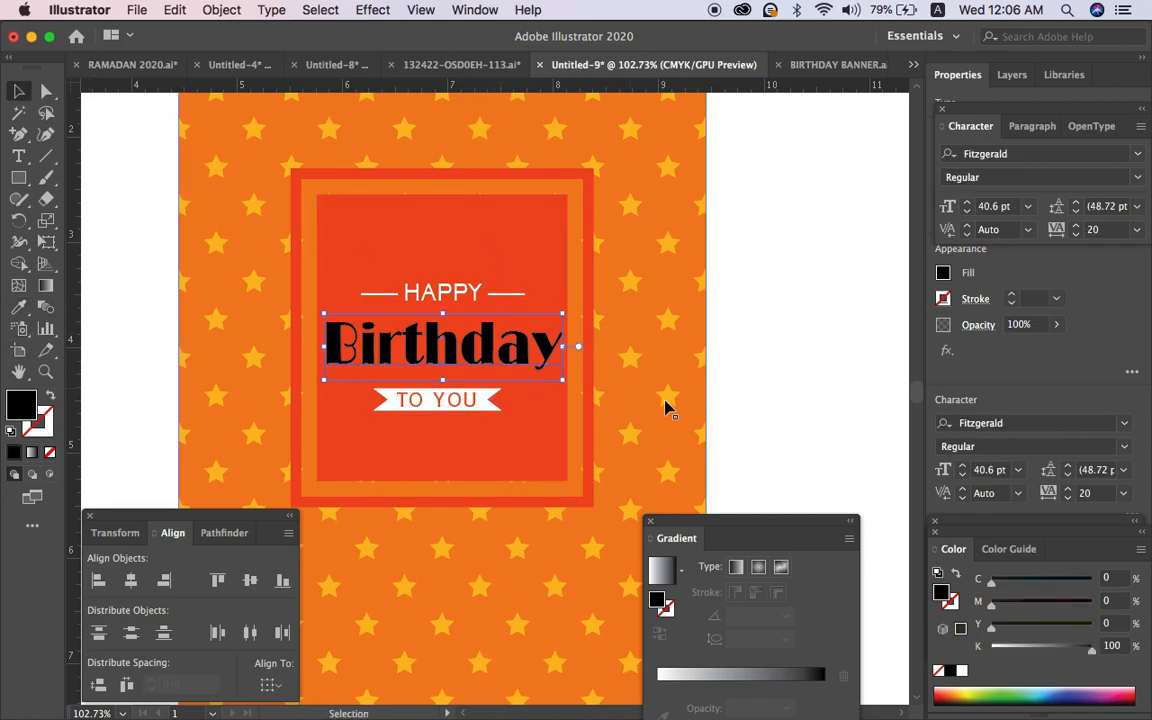
{"action": "left_click", "coordinate": [963, 673]}
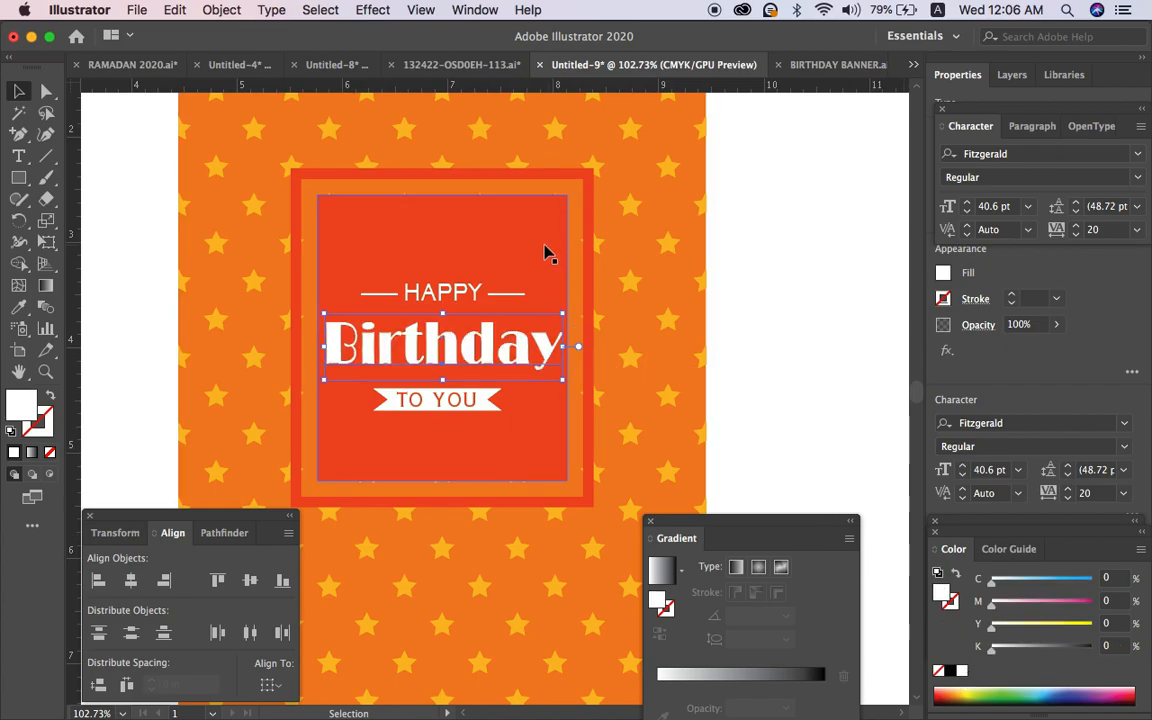
Raise "HAPPY" with its lines and stretch "Birthday" upward to a 50.6 pt font size.
{"action": "left_click", "coordinate": [457, 291]}
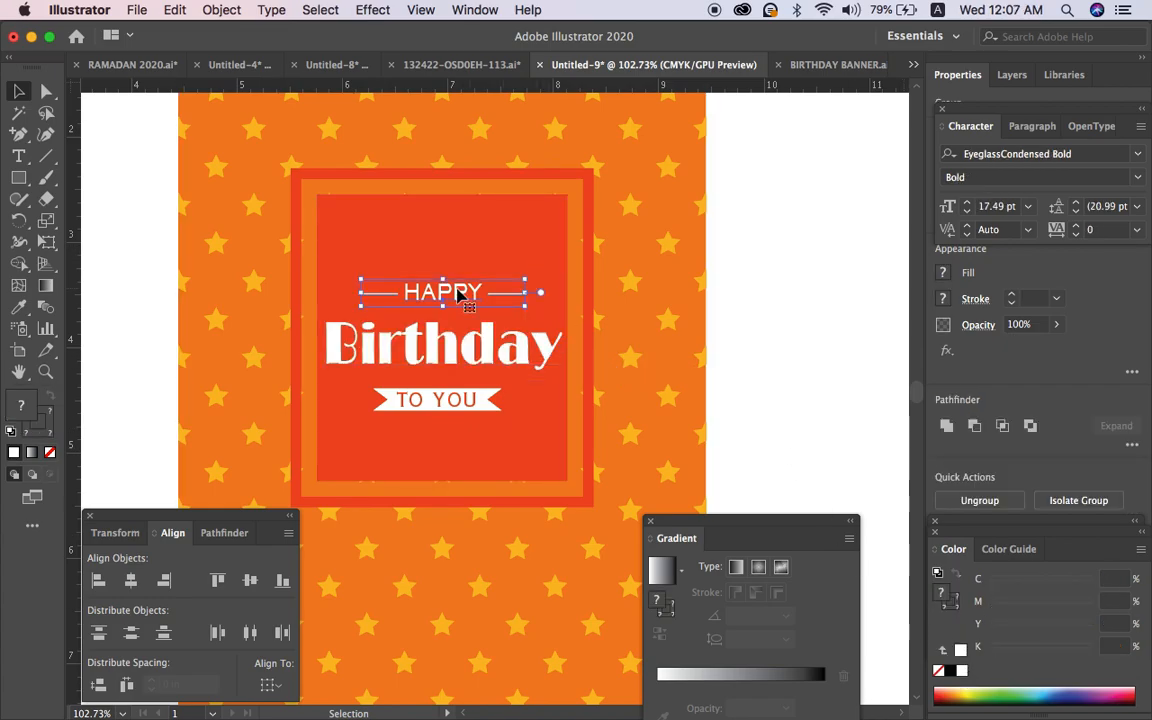
{"action": "key", "text": "shift+Up"}
{"action": "left_click", "coordinate": [475, 335]}
{"action": "left_click_drag", "start_coordinate": [443, 313], "coordinate": [441, 299]}
Nudge "Birthday" slightly down so it sits centred between "HAPPY" and the ribbon.
{"action": "key", "text": "Left"}
{"action": "key", "text": "Left"}
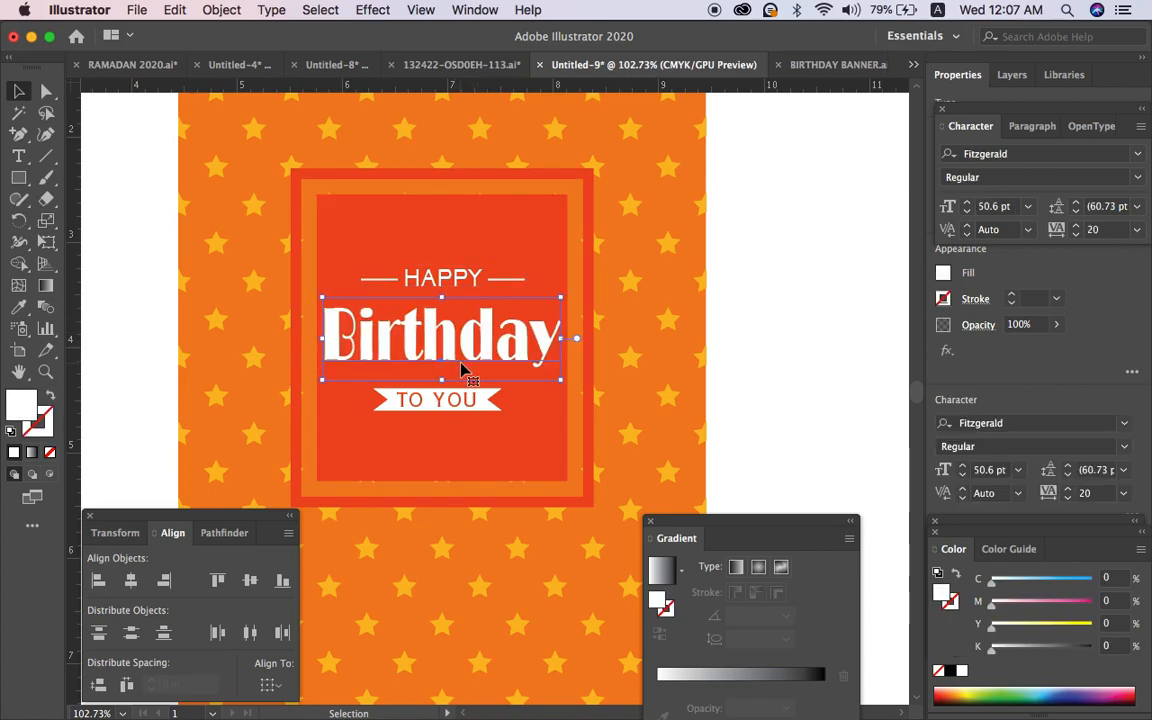
{"action": "key", "text": "Right"}
{"action": "key", "text": "Right"}
{"action": "key", "text": "Down"}
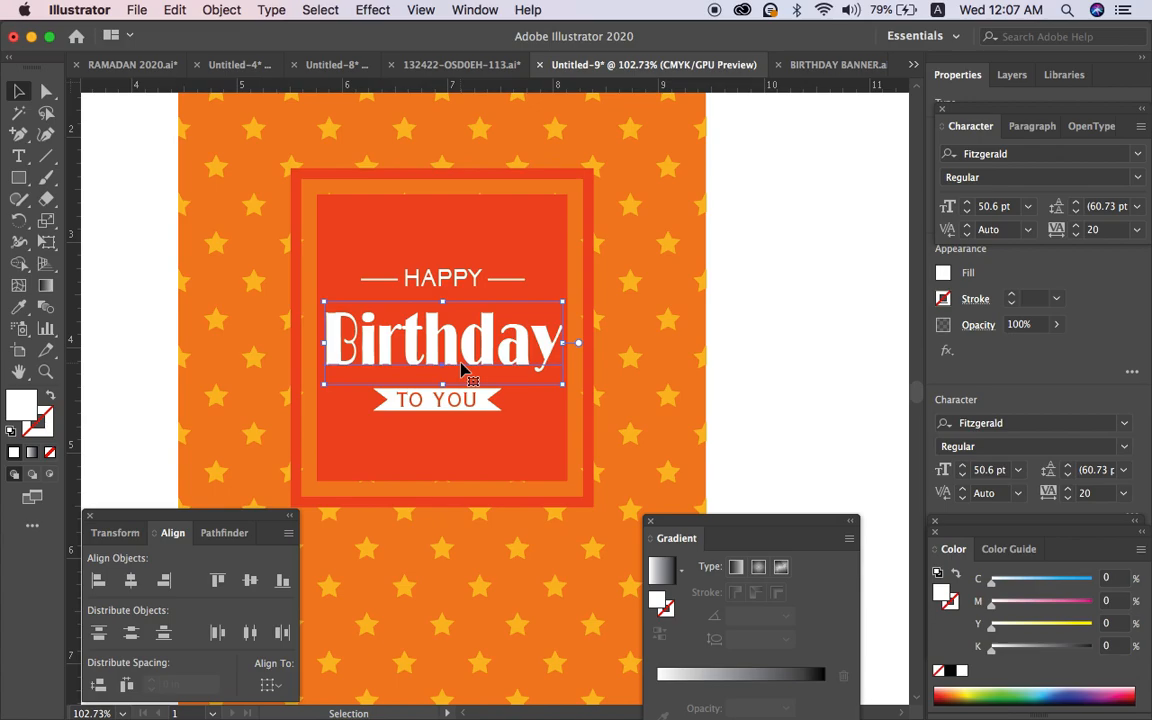
Scale the "HAPPY", "Birthday" and "TO YOU" lettering with its lines and ribbon down together about their centre, bringing "Birthday" to 46.12 pt.
{"action": "left_click", "coordinate": [450, 285], "text": "shift"}
{"action": "left_click", "coordinate": [453, 410], "text": "shift"}
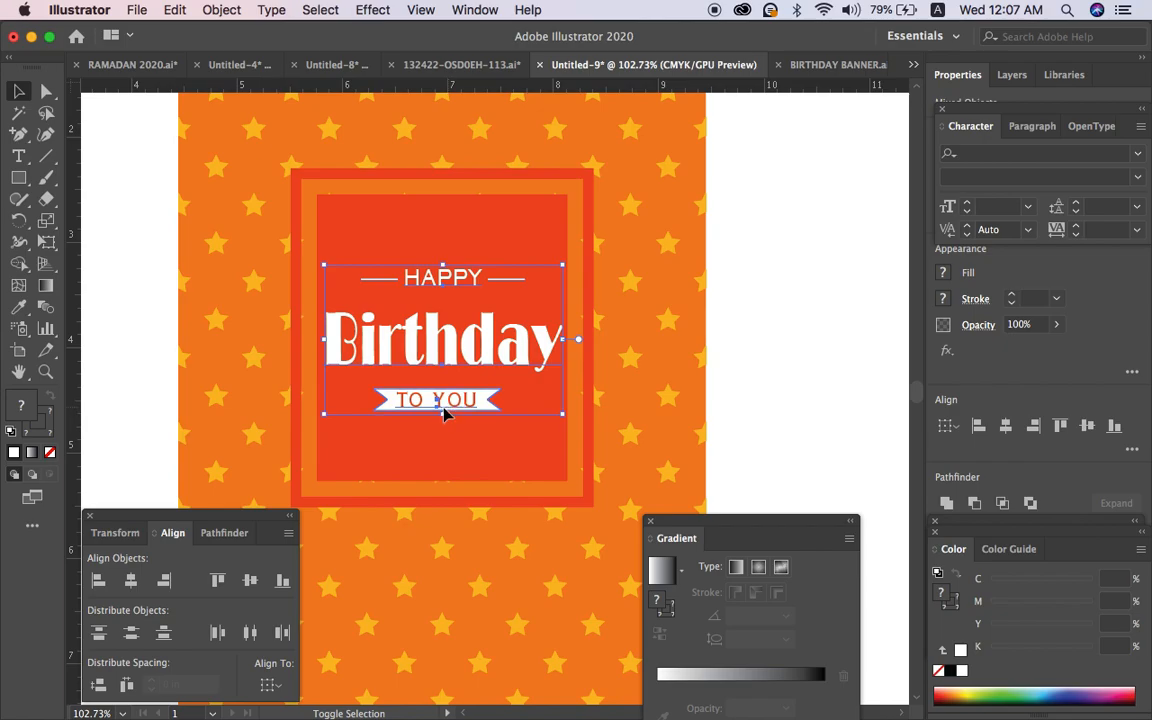
{"action": "mouse_move", "coordinate": [445, 414]}
{"action": "left_mouse_down"}
{"action": "mouse_move", "coordinate": [460, 404]}
{"action": "mouse_move", "coordinate": [443, 407]}
{"action": "left_mouse_up"}
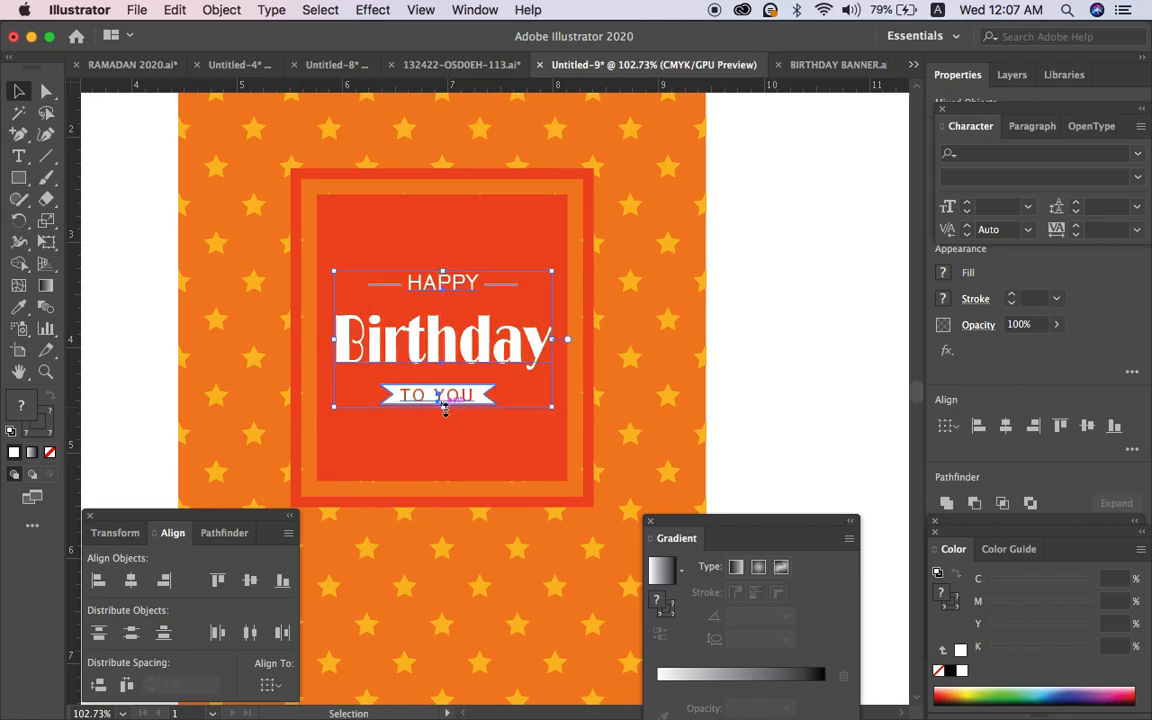
{"action": "left_click", "coordinate": [812, 306]}
{"action": "left_click", "coordinate": [530, 352]}
{"action": "double_click", "coordinate": [530, 350]}
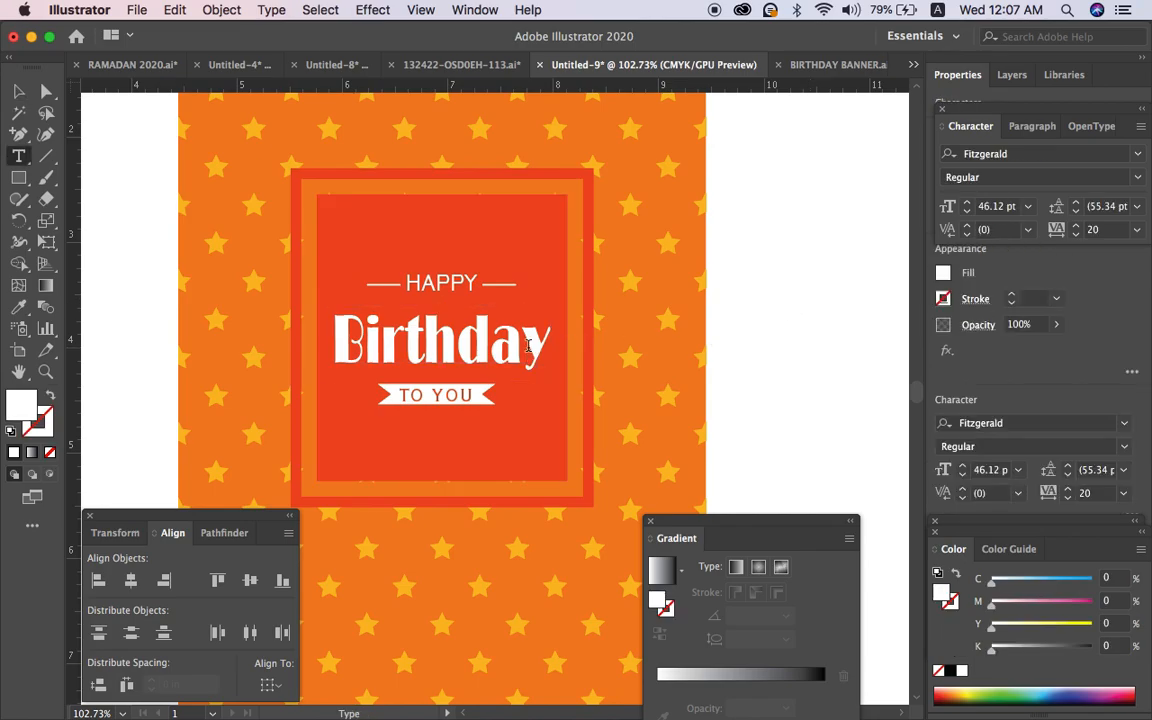
{"action": "key", "text": "Escape"}
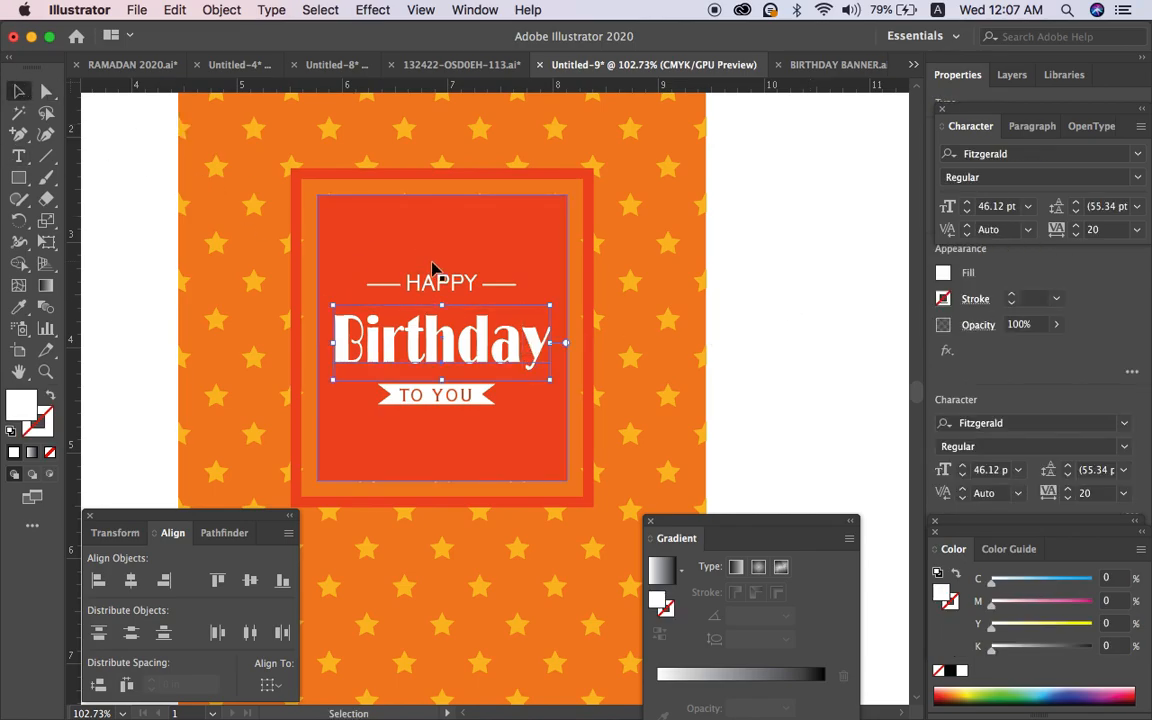
{"action": "left_click", "coordinate": [696, 338]}
Move the pair of swirl ornaments beside the artboard slightly and ungroup them.
{"action": "scroll", "coordinate": [698, 340], "scroll_direction": "down", "scroll_amount": 4}
{"action": "scroll", "coordinate": [498, 350], "scroll_direction": "down", "scroll_amount": 3}
{"action": "left_click", "coordinate": [205, 318]}
{"action": "scroll", "coordinate": [205, 318], "scroll_direction": "left", "scroll_amount": 5}
{"action": "left_click_drag", "start_coordinate": [236, 283], "coordinate": [293, 327]}
{"action": "right_click", "coordinate": [290, 325]}
{"action": "left_click", "coordinate": [365, 470]}
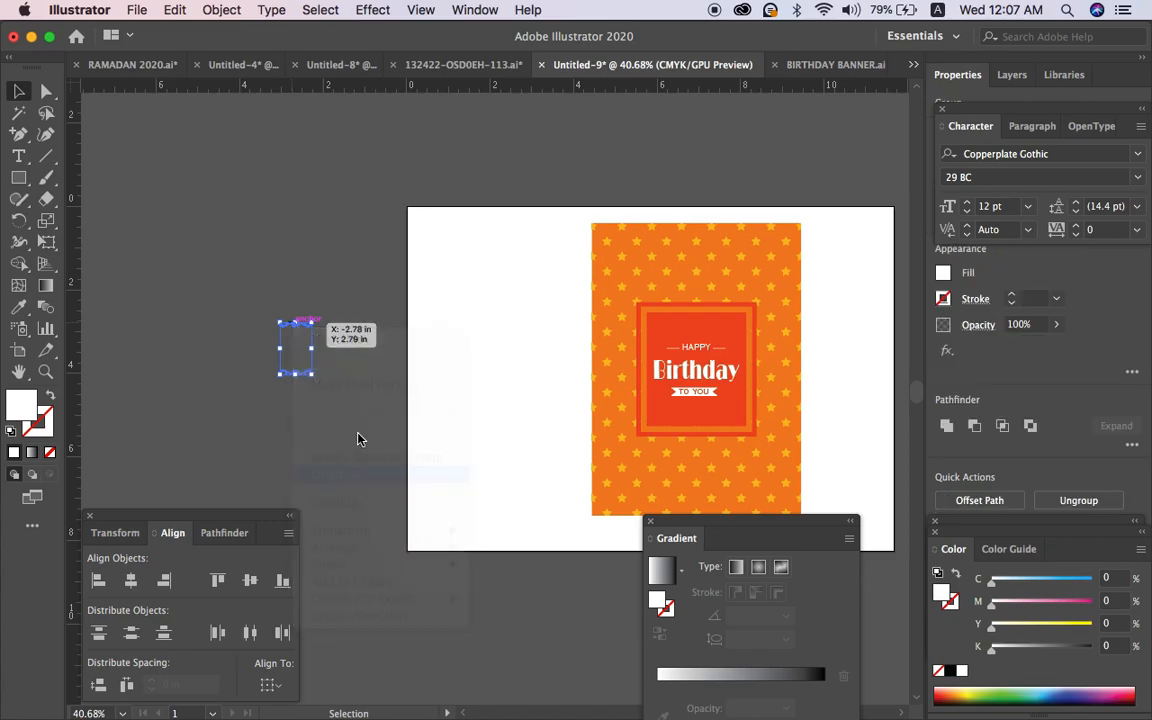
{"action": "left_click", "coordinate": [332, 398]}
Place the upper swirl ornament above "HAPPY" in the red-orange panel and enlarge it to span nearly the panel's width.
{"action": "left_click_drag", "start_coordinate": [308, 326], "coordinate": [682, 327]}
{"action": "scroll", "coordinate": [682, 327], "scroll_direction": "up", "scroll_amount": 3}
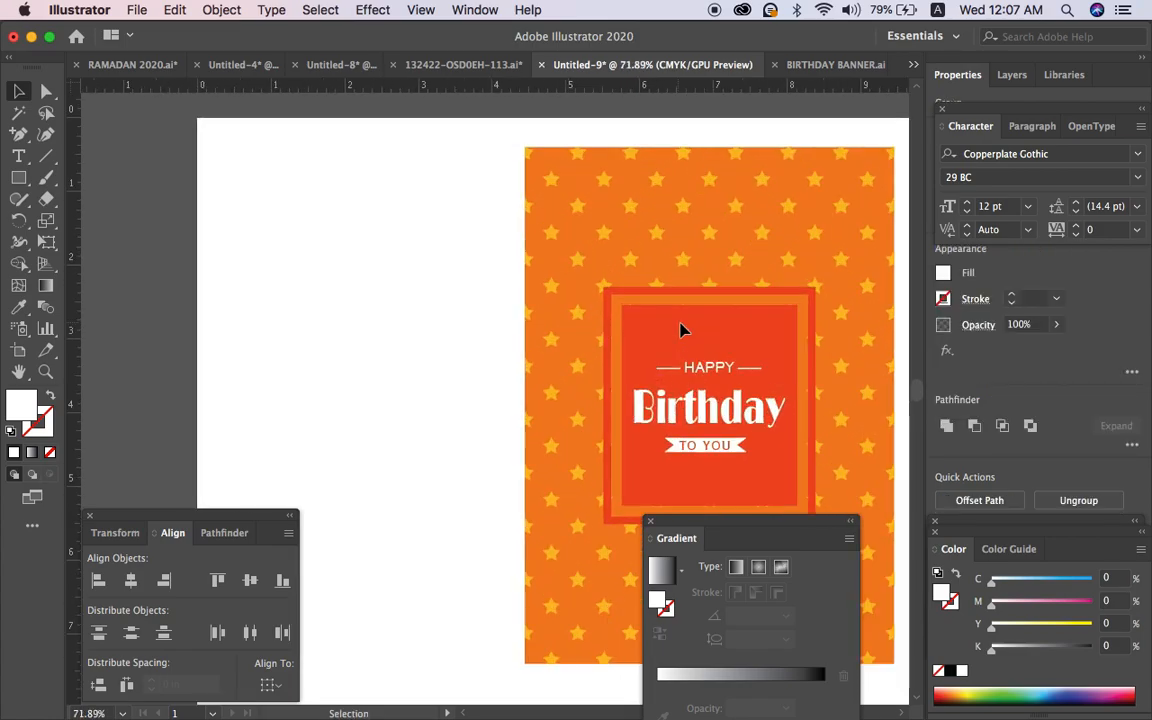
{"action": "scroll", "coordinate": [680, 330], "scroll_direction": "up", "scroll_amount": 1}
{"action": "scroll", "coordinate": [686, 333], "scroll_direction": "up", "scroll_amount": 1}
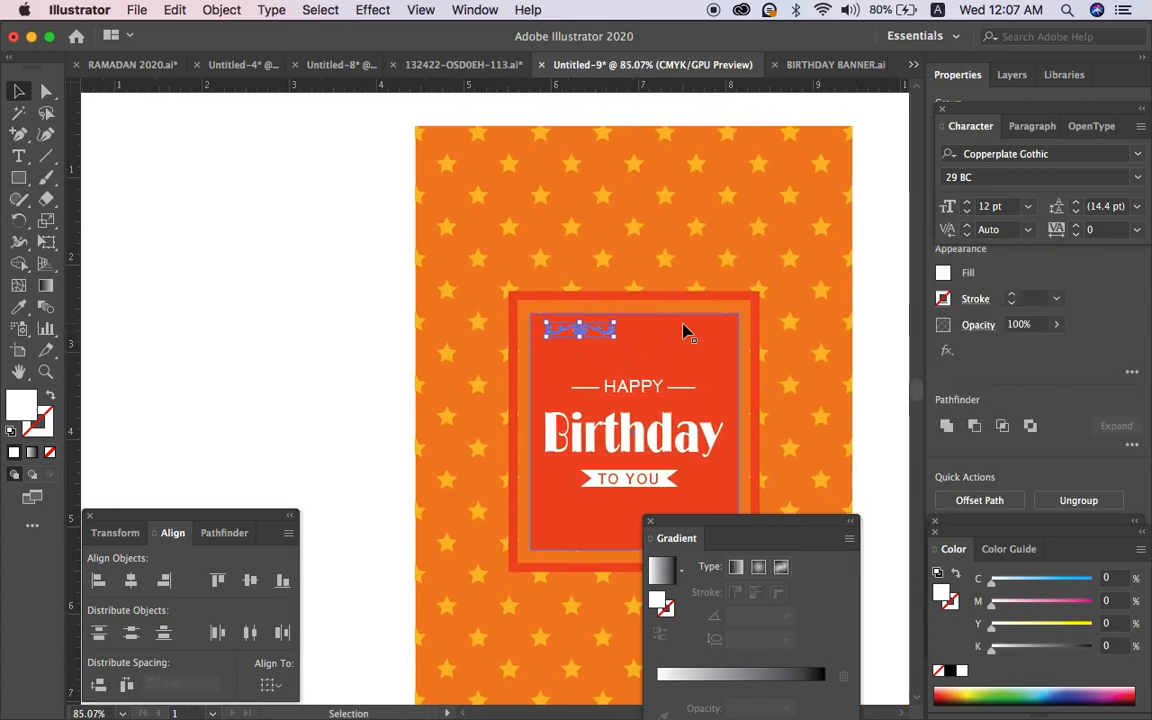
{"action": "scroll", "coordinate": [576, 372], "scroll_direction": "up", "scroll_amount": 2}
{"action": "left_click_drag", "start_coordinate": [646, 312], "coordinate": [858, 366]}
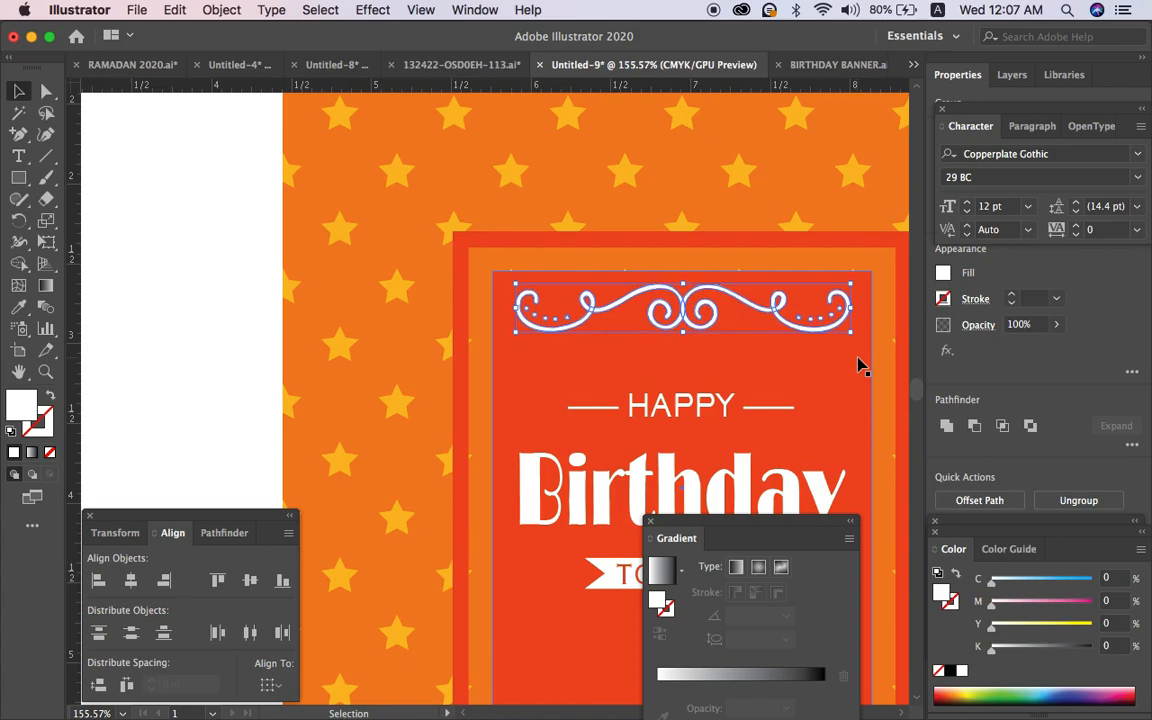
Copy the swirl ornament straight down below the ribbon and turn the copy upside down.
{"action": "scroll", "coordinate": [690, 283], "scroll_direction": "down", "scroll_amount": 1}
{"action": "scroll", "coordinate": [690, 283], "scroll_direction": "down", "scroll_amount": 4}
{"action": "left_click_drag", "start_coordinate": [659, 212], "coordinate": [659, 408]}
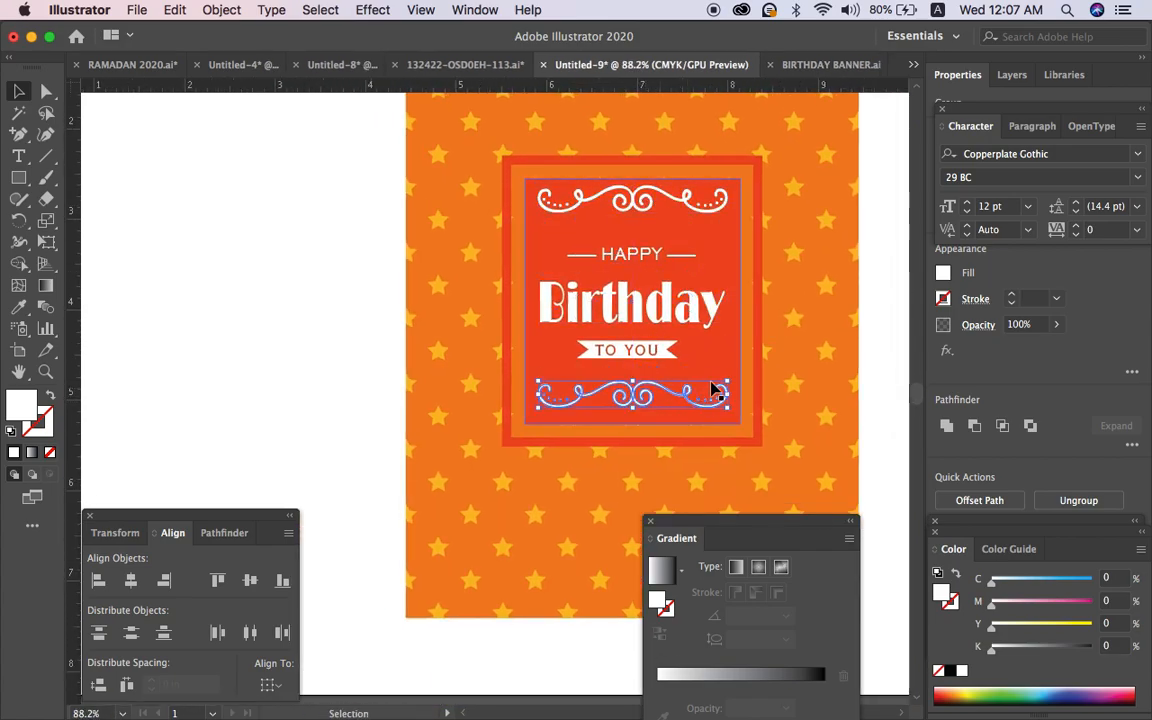
{"action": "left_click_drag", "start_coordinate": [735, 372], "coordinate": [580, 432]}
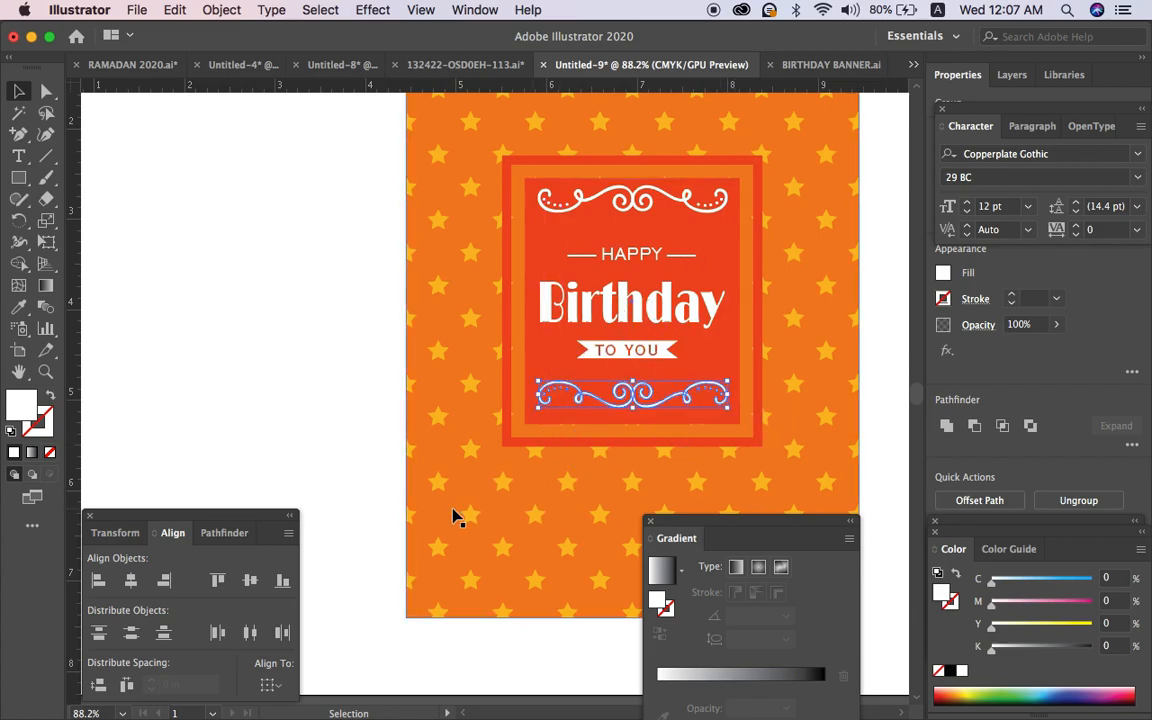
{"action": "left_click", "coordinate": [305, 448]}
Examine the whole card and its lettering panel with the interface panels hidden.
{"action": "scroll", "coordinate": [300, 422], "scroll_direction": "down", "scroll_amount": 3}
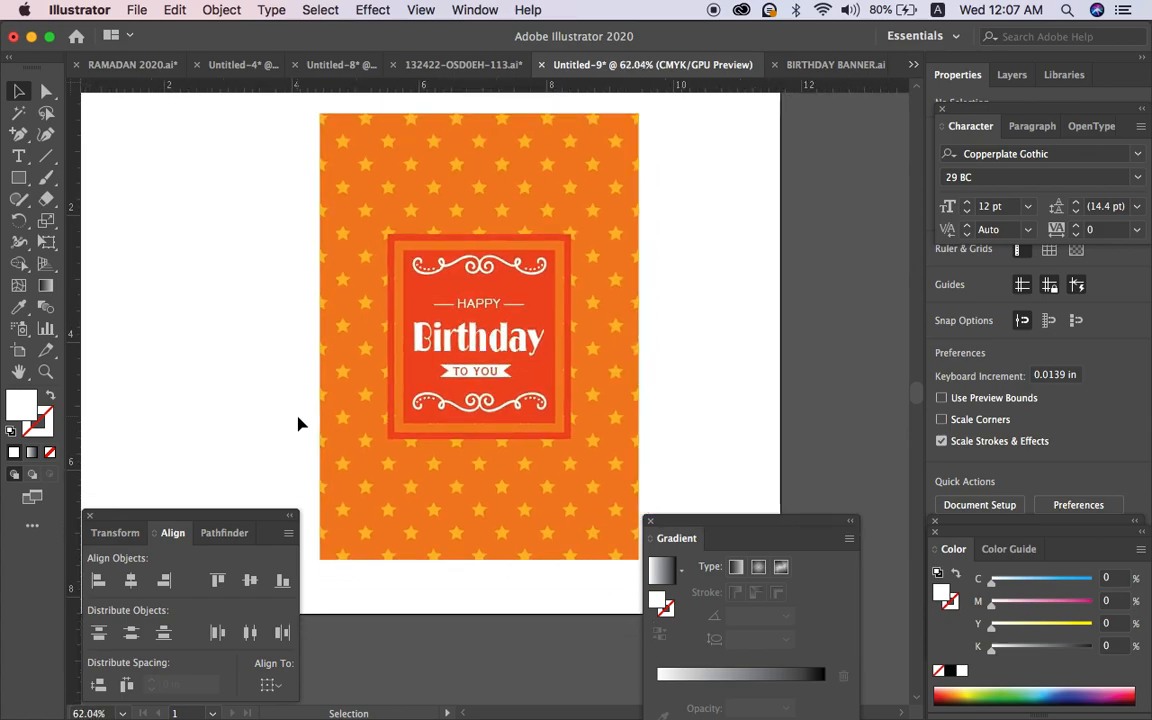
{"action": "key", "text": "Tab"}
{"action": "scroll", "coordinate": [381, 463], "scroll_direction": "up", "scroll_amount": 2}
{"action": "scroll", "coordinate": [381, 466], "scroll_direction": "down", "scroll_amount": 2}
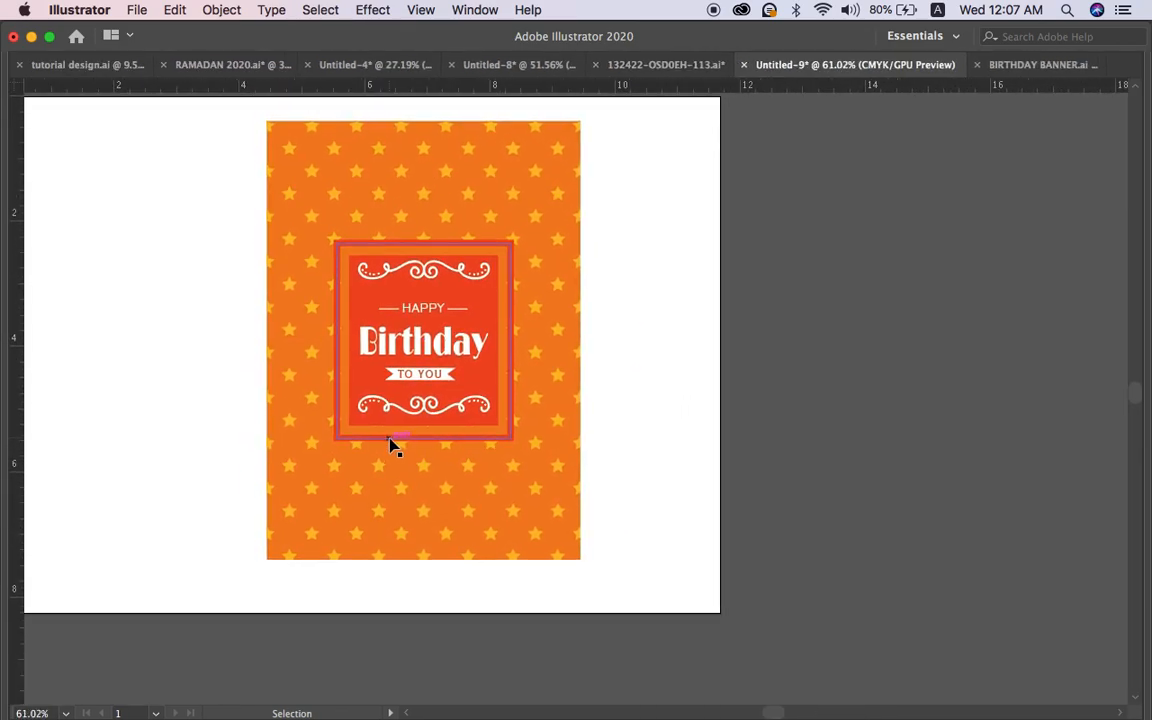
{"action": "scroll", "coordinate": [390, 447], "scroll_direction": "up", "scroll_amount": 2}
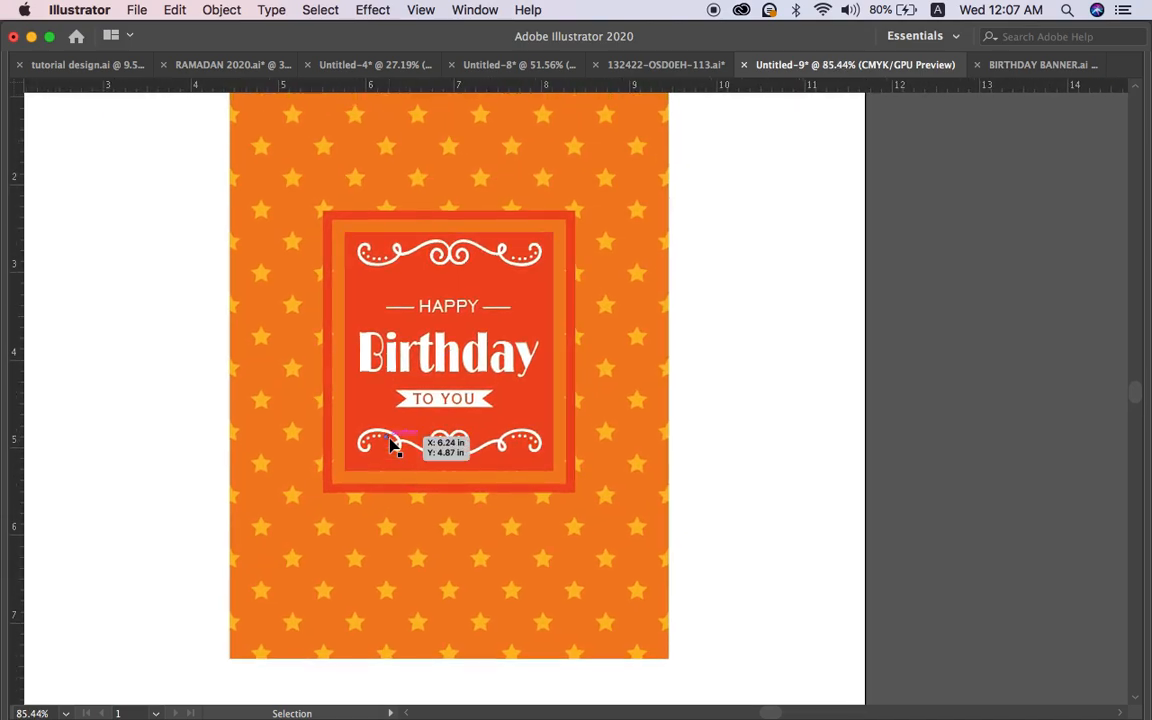
{"action": "scroll", "coordinate": [463, 442], "scroll_direction": "down", "scroll_amount": 1}
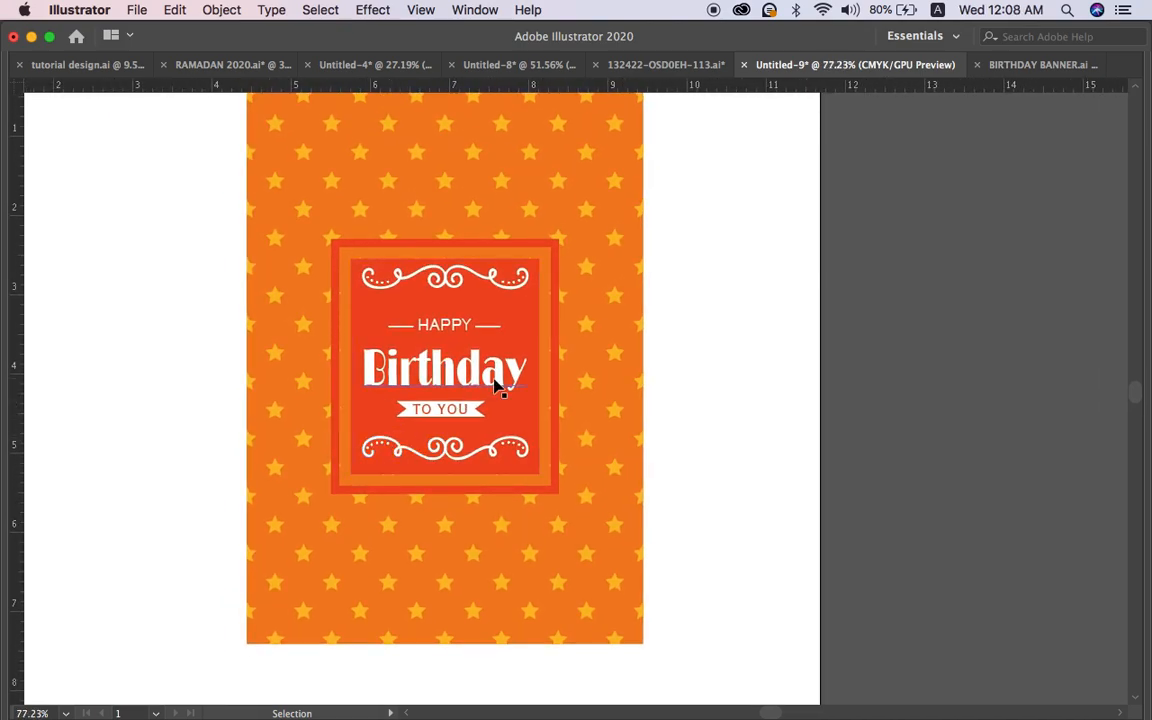
{"action": "scroll", "coordinate": [497, 385], "scroll_direction": "down", "scroll_amount": 1}
Select the red-orange panel together with its outer frame and expand them into filled shapes.
{"action": "left_click", "coordinate": [535, 324]}
{"action": "left_click", "coordinate": [555, 322], "text": "shift"}
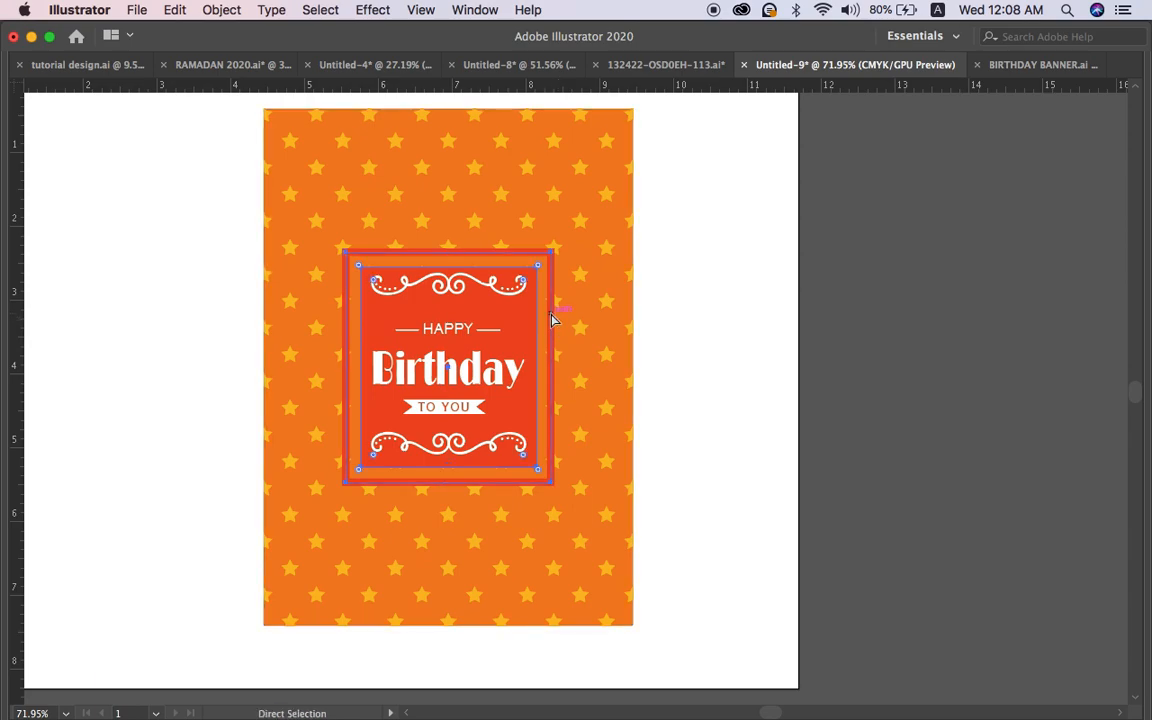
{"action": "key", "text": "Tab"}
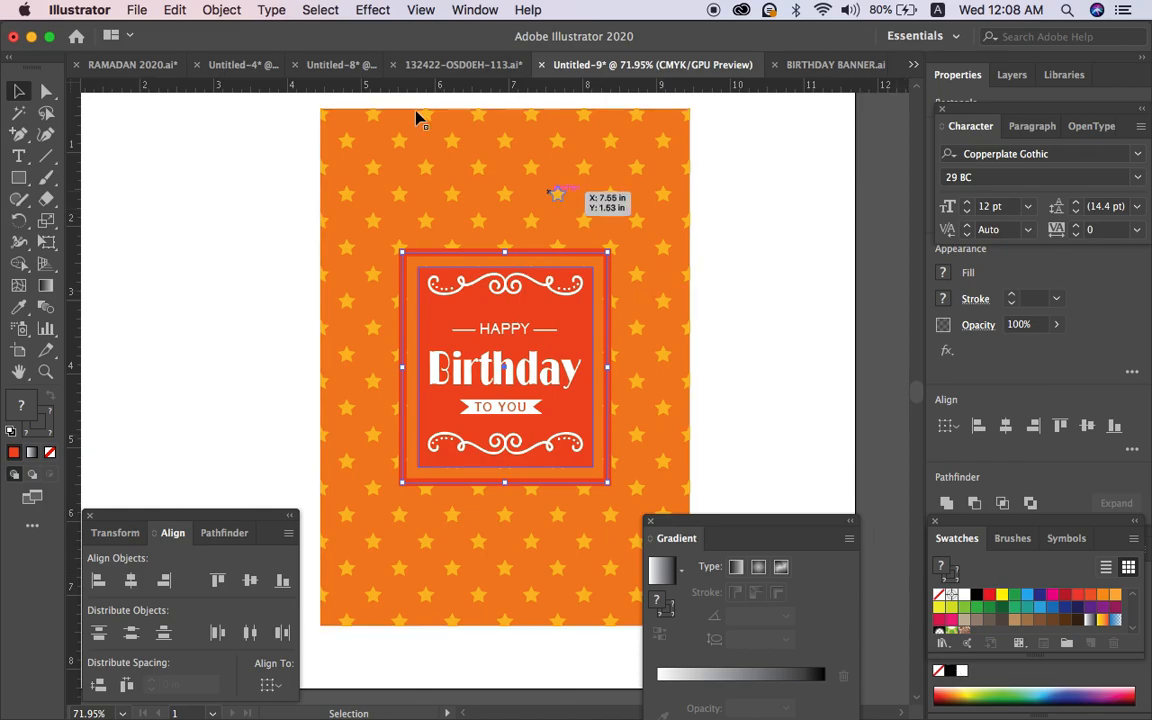
{"action": "left_click", "coordinate": [208, 9]}
{"action": "left_click", "coordinate": [283, 206]}
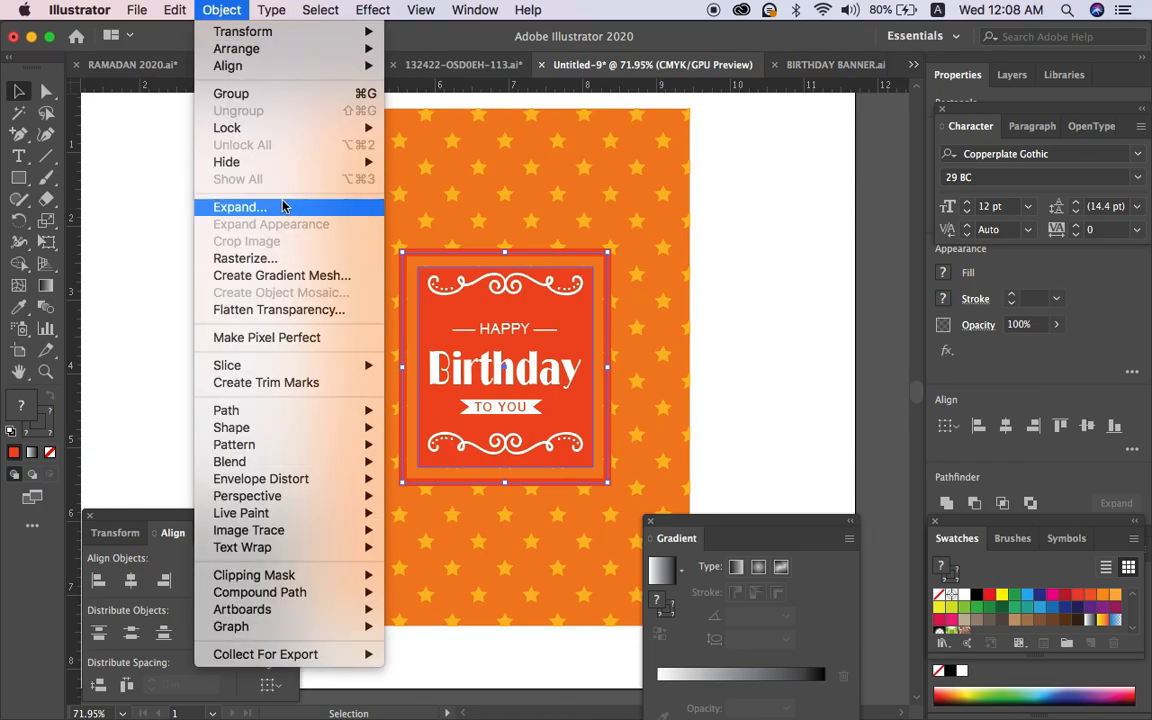
{"action": "left_click", "coordinate": [612, 480]}
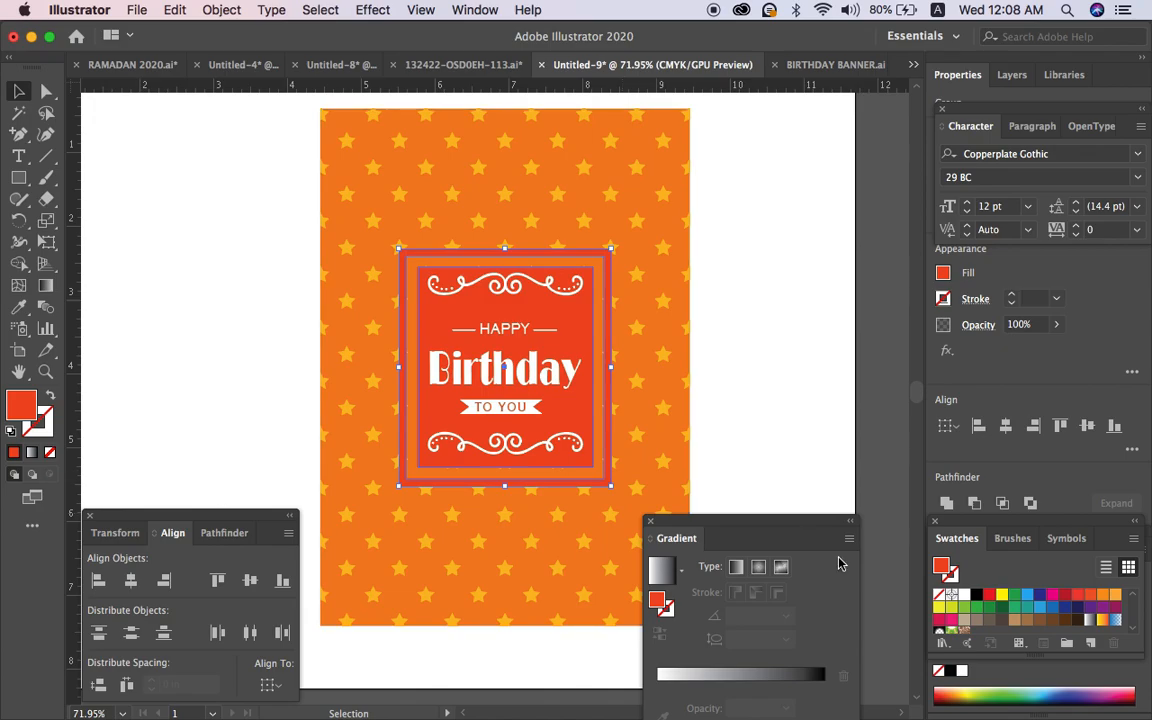
Fill a copy of the panel and frame placed behind the originals with black and apply a 9-pixel Gaussian Blur.
{"action": "left_click", "coordinate": [978, 595]}
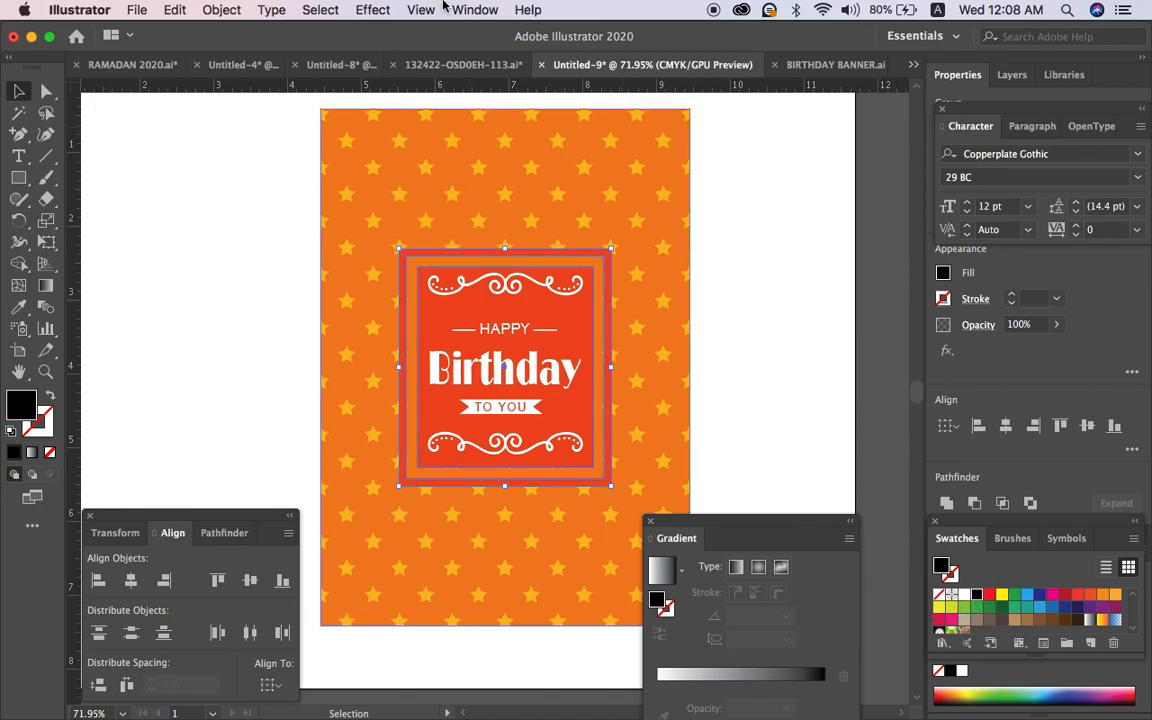
{"action": "left_click", "coordinate": [334, 9]}
{"action": "mouse_move", "coordinate": [372, 9]}
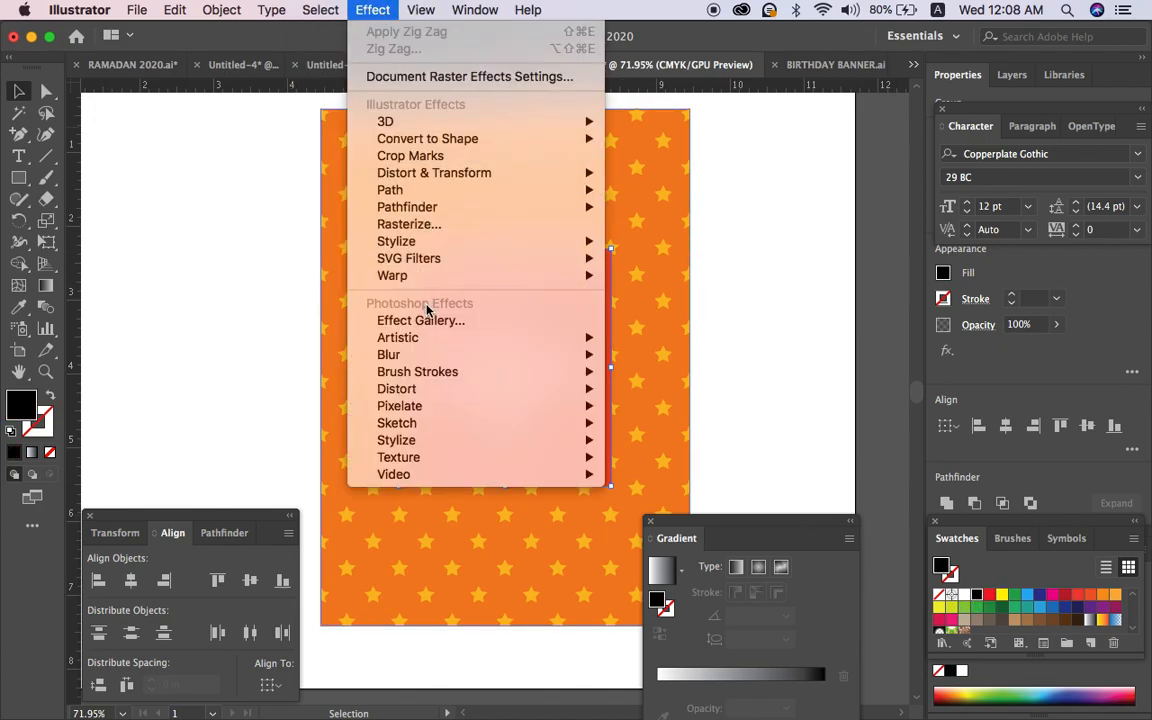
{"action": "mouse_move", "coordinate": [430, 356]}
{"action": "left_click", "coordinate": [665, 355]}
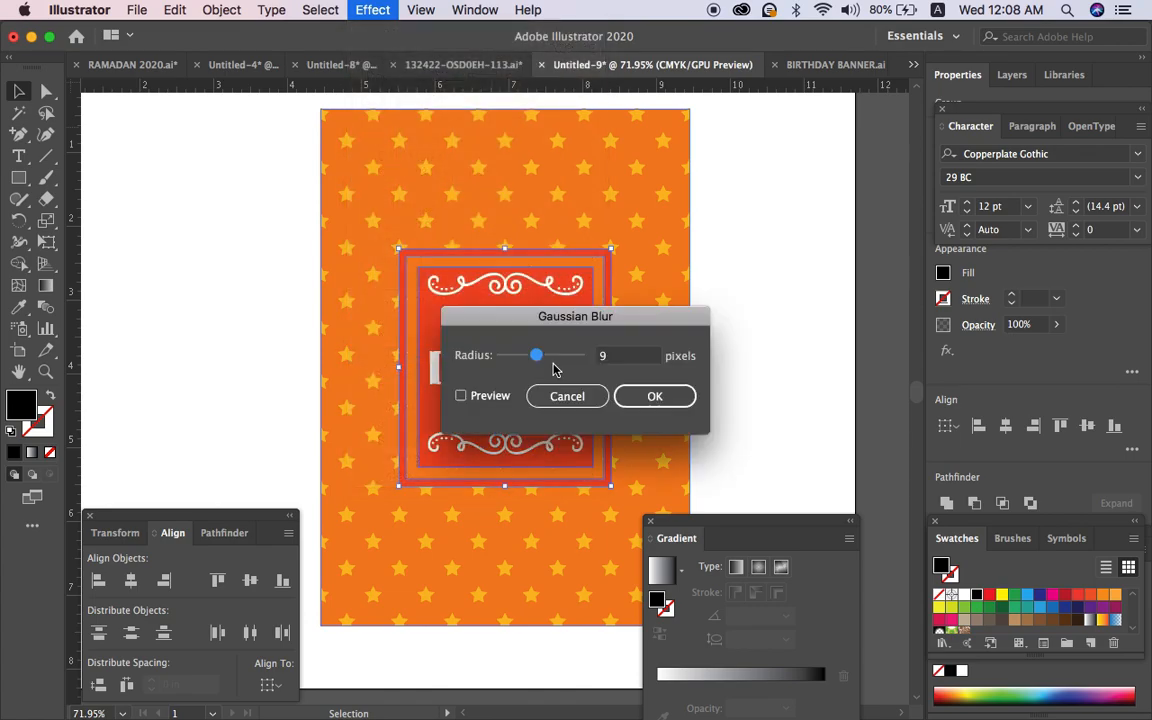
{"action": "left_click", "coordinate": [486, 406]}
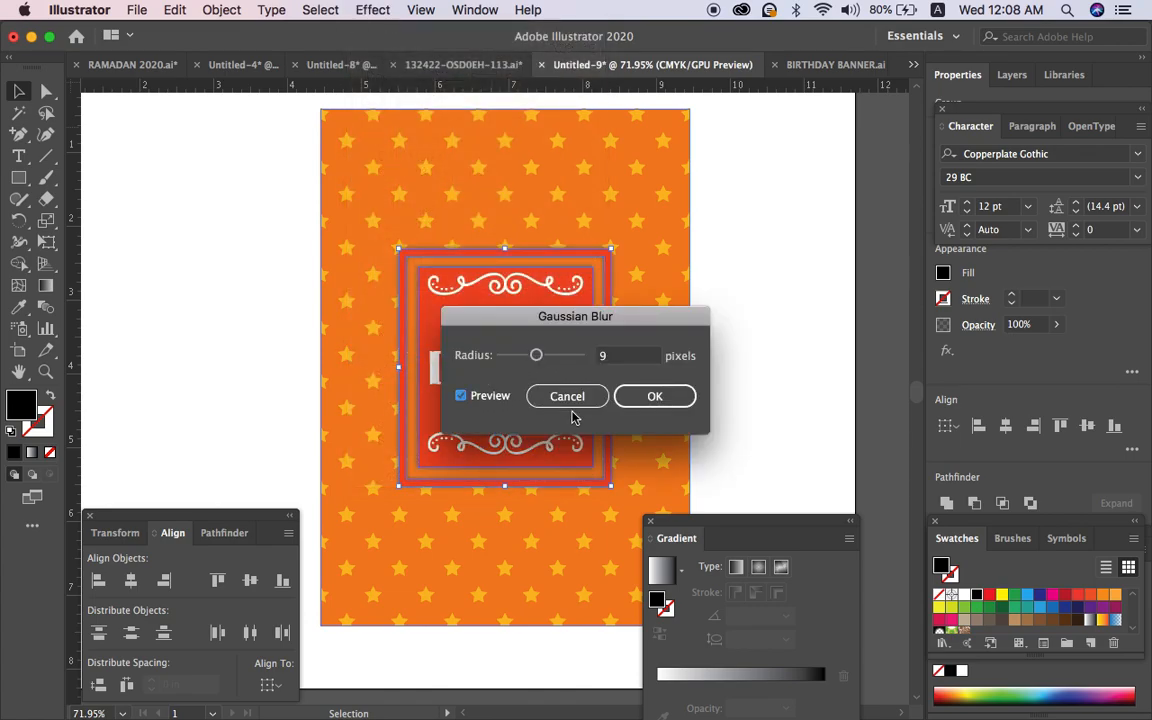
{"action": "left_click", "coordinate": [652, 398]}
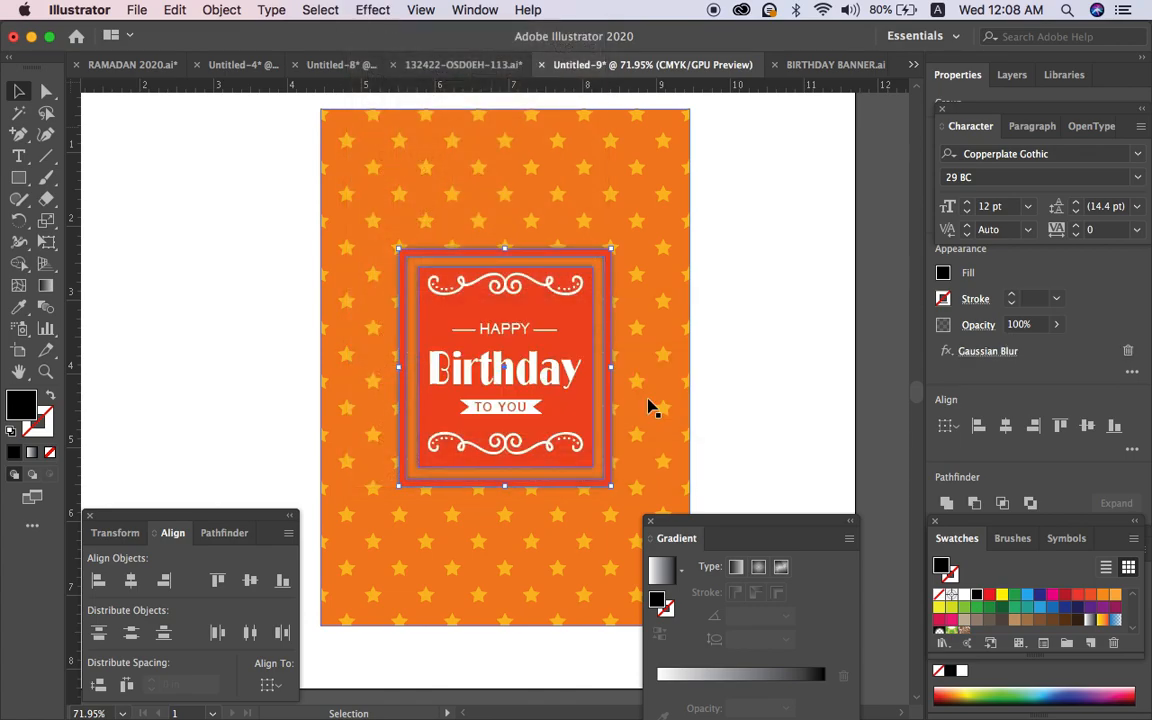
Set the blurred black shadow's blending mode to Multiply.
{"action": "left_click", "coordinate": [990, 330]}
{"action": "left_click", "coordinate": [834, 357]}
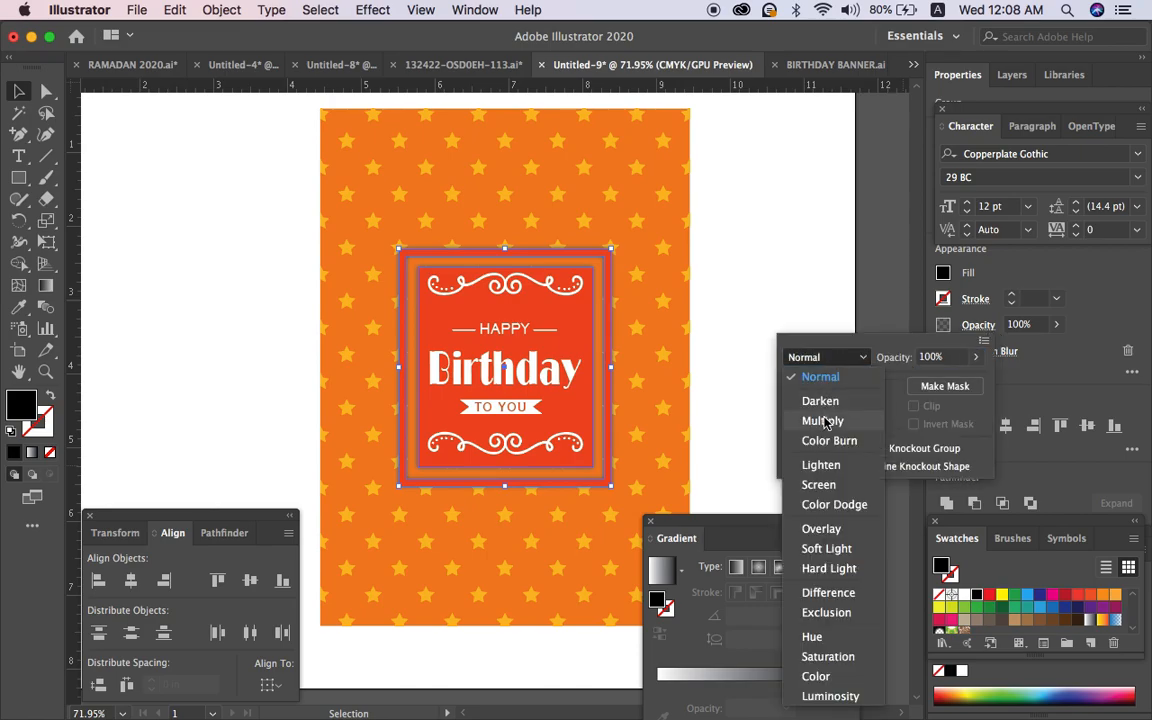
{"action": "left_click", "coordinate": [824, 421]}
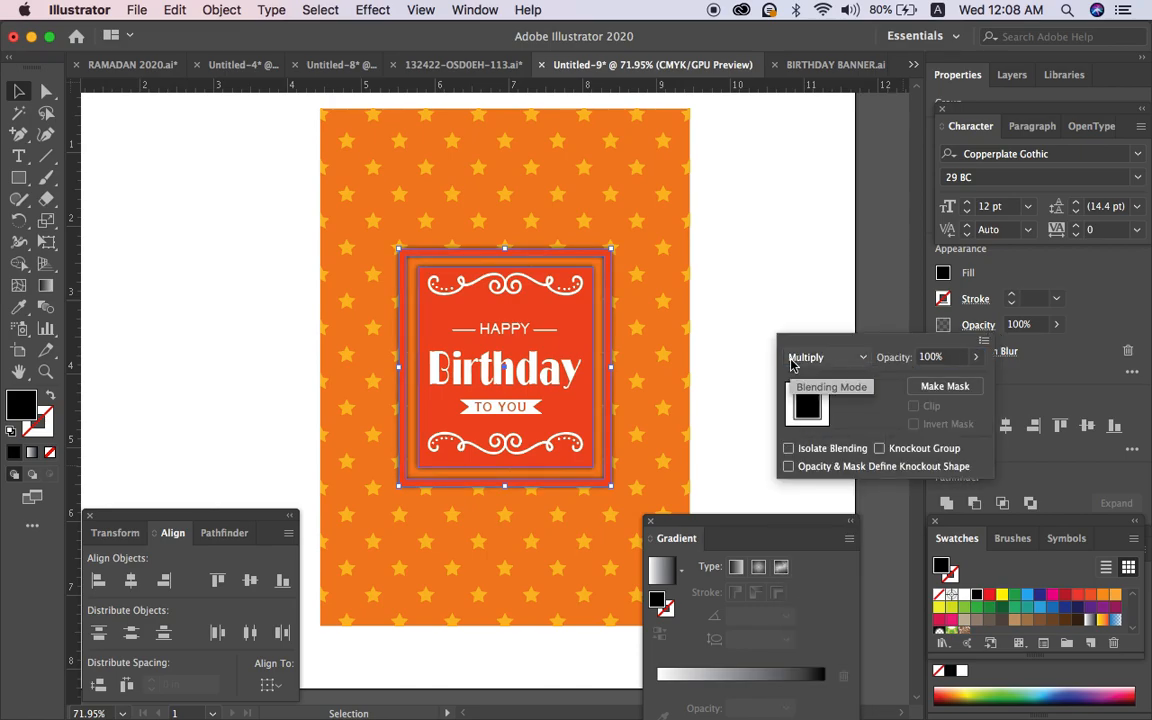
{"action": "left_click", "coordinate": [816, 218]}
Nudge the shadow slightly to the right and down from the panel and frame, and hide the side panels to view the card.
{"action": "key", "text": "Right"}
{"action": "key", "text": "Right"}
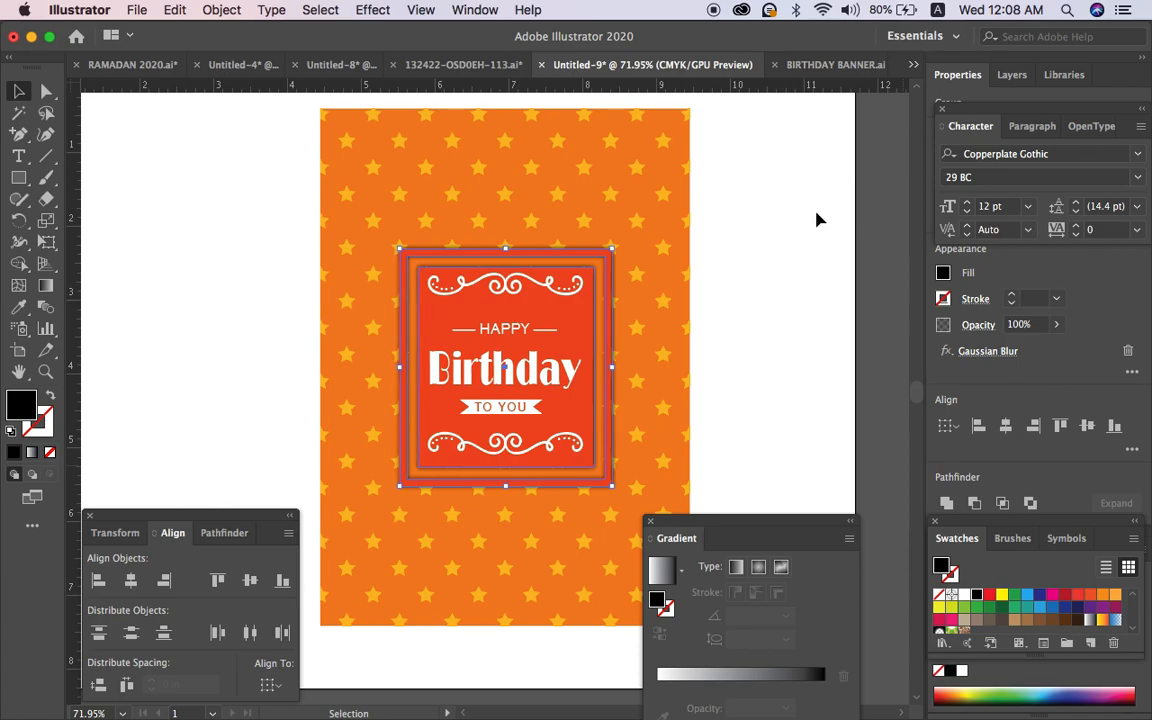
{"action": "key", "text": "Down"}
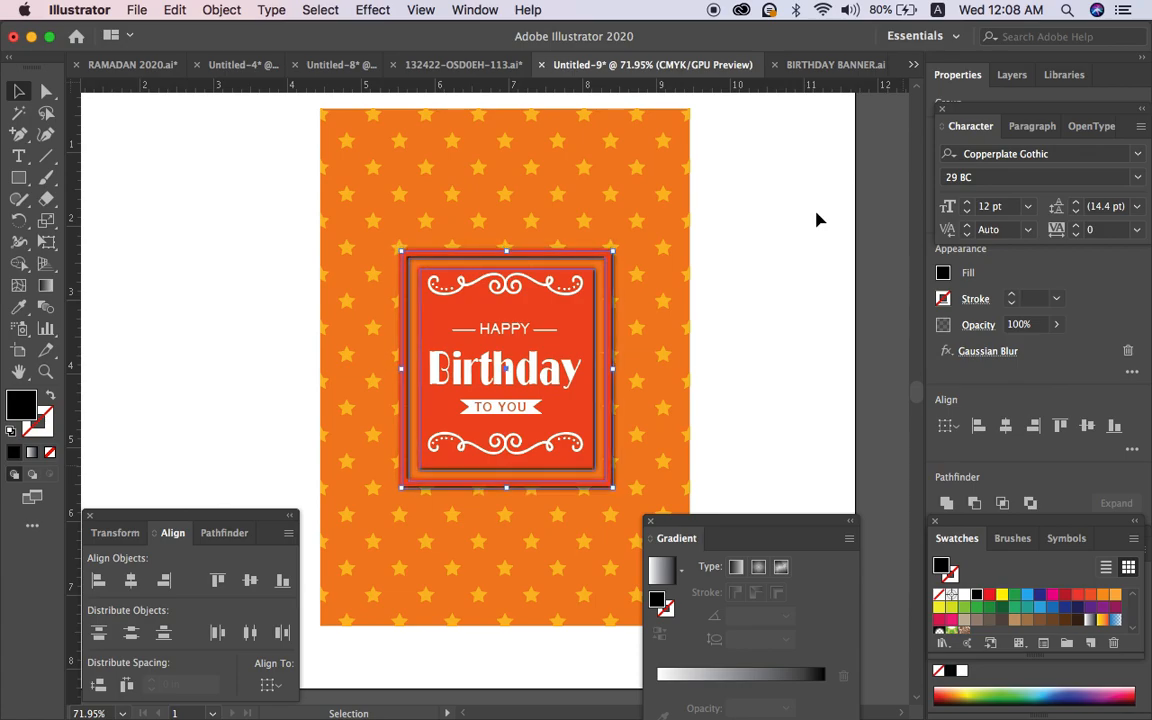
{"action": "left_click", "coordinate": [784, 262]}
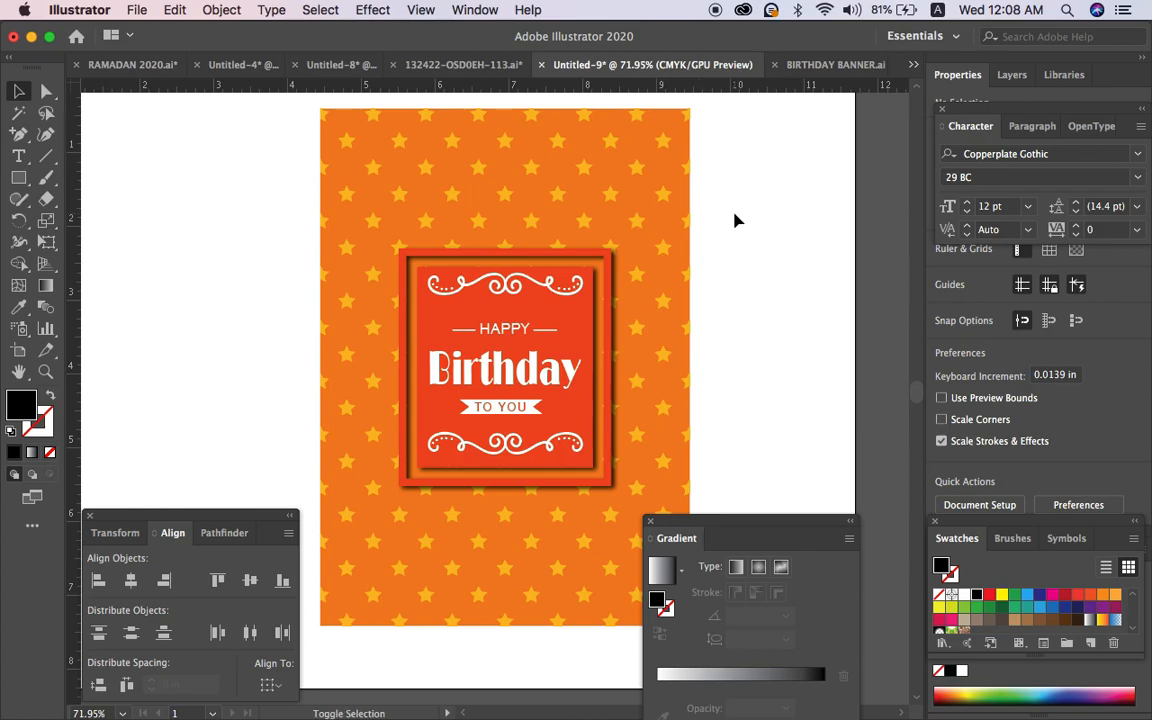
{"action": "key", "text": "Tab"}
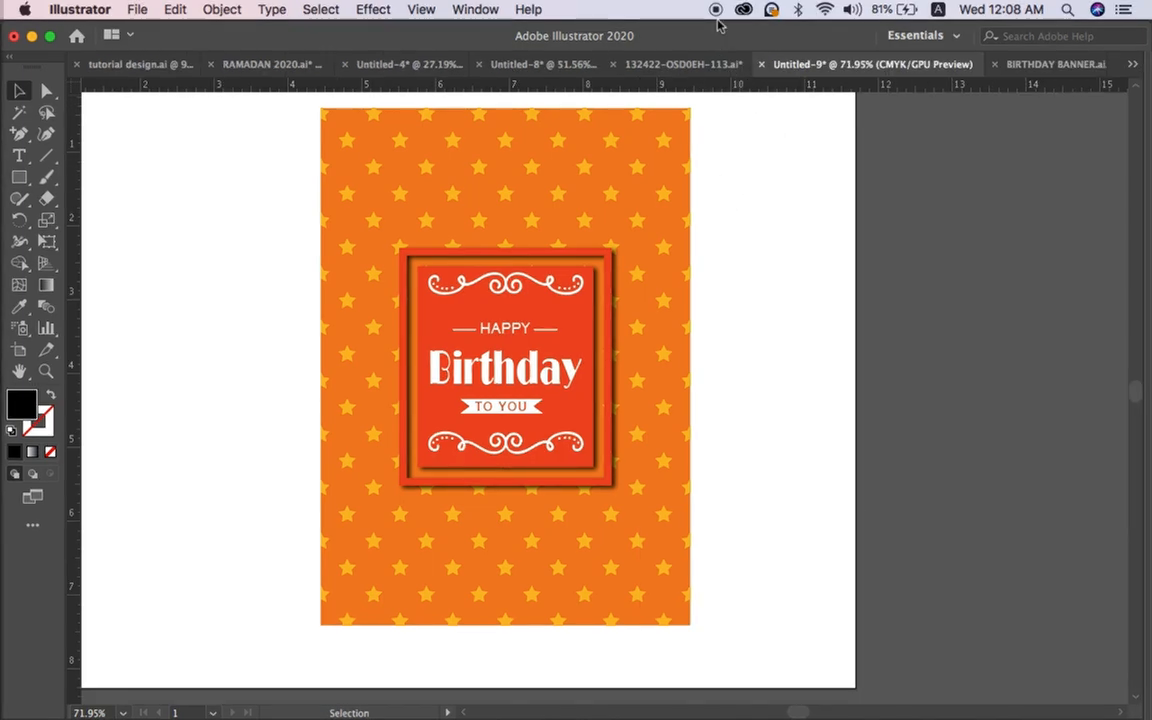